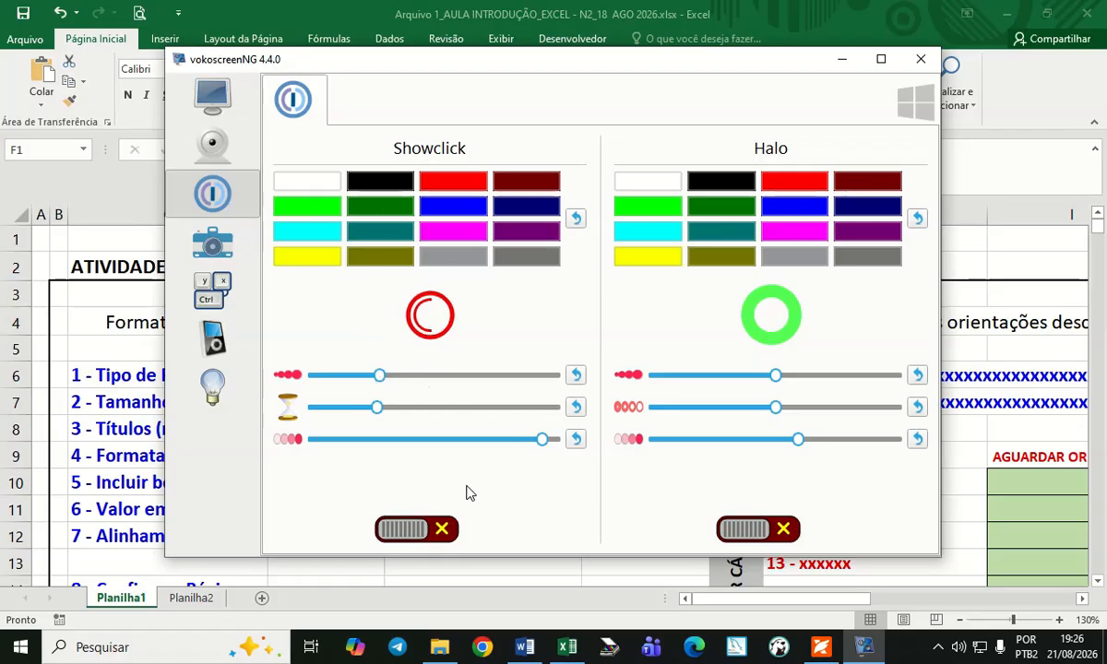
Enable the Showclick effect in vokoscreenNG, minimize its window and return to the Planilha1 worksheet in Excel.
left_click(406, 530)
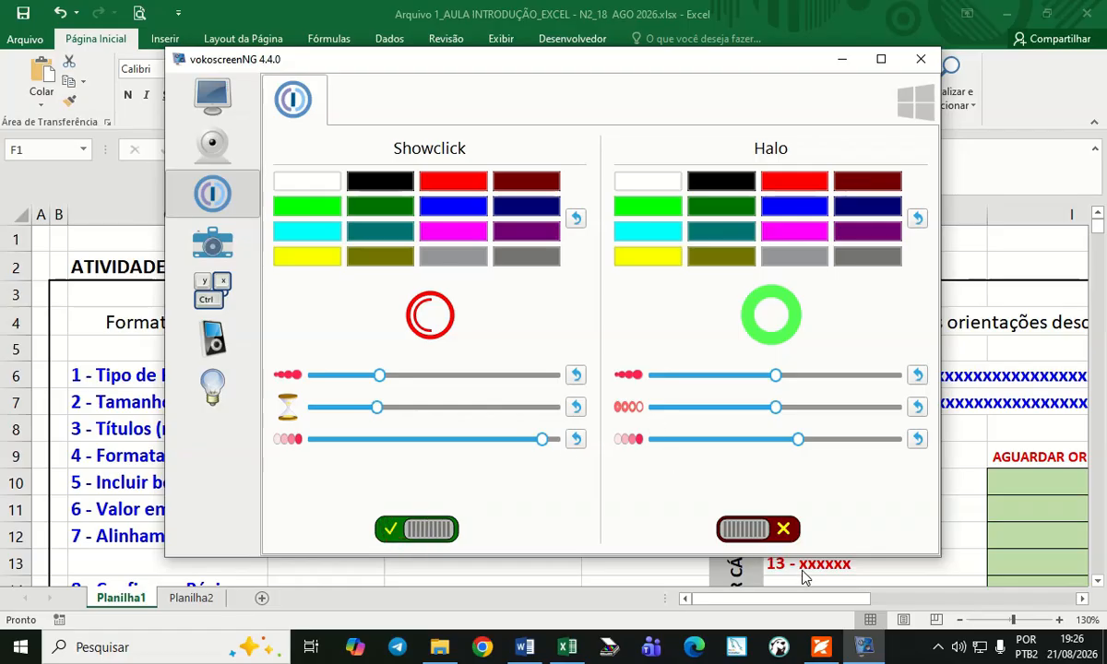
left_click(842, 59)
left_click(406, 350)
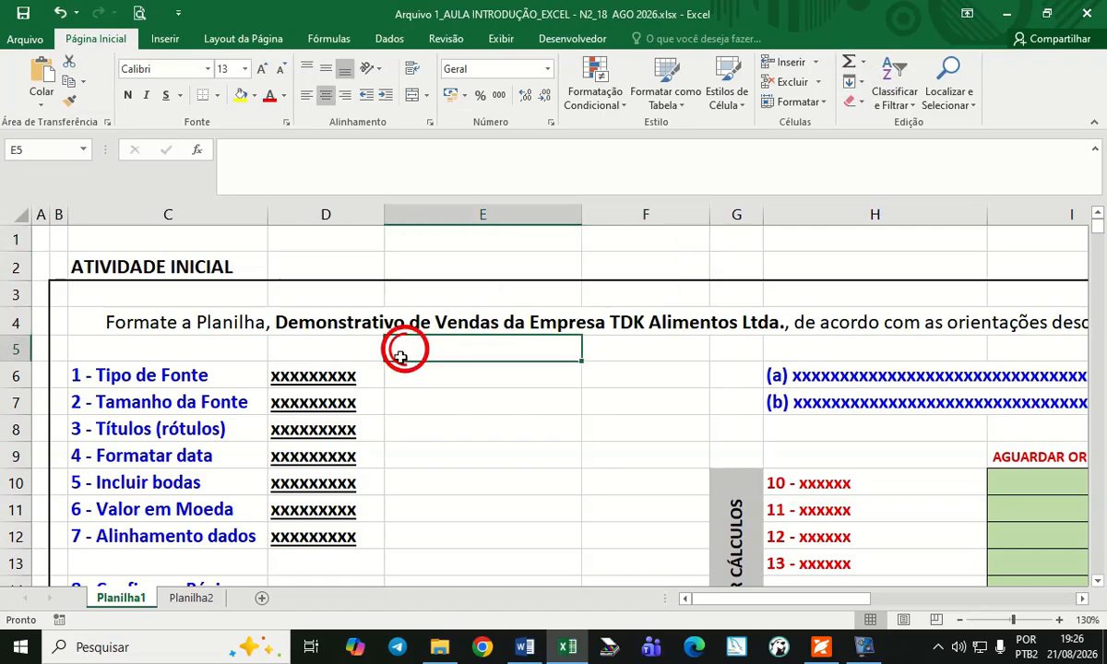
Review the formatting tasks listed under ATIVIDADE INICIAL, from Tipo de Fonte through Salvar Arquivo.
left_click(60, 266)
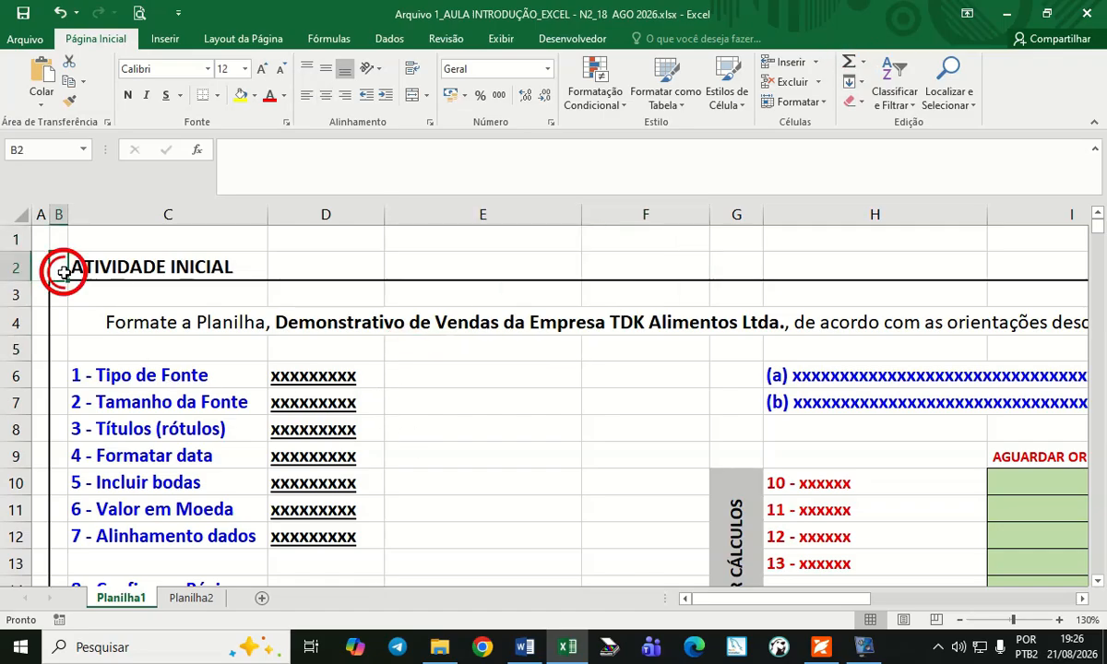
left_click(451, 388)
left_click(415, 462)
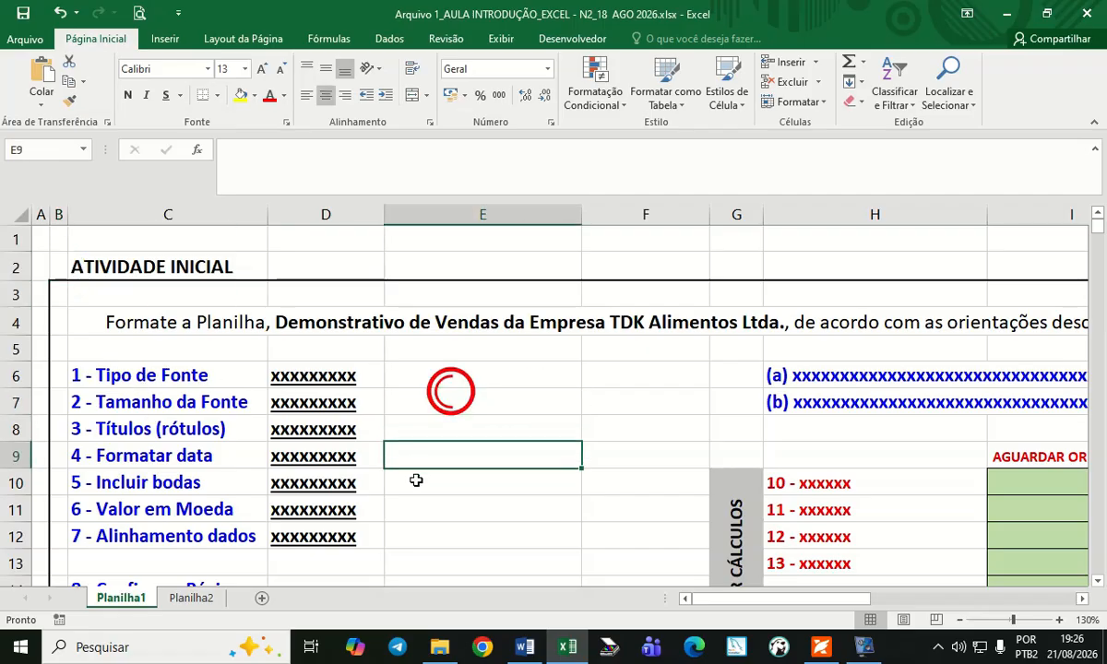
left_click(421, 528)
left_click(408, 371)
left_click(408, 426)
left_click(410, 510)
scroll(465, 558, "down", 5)
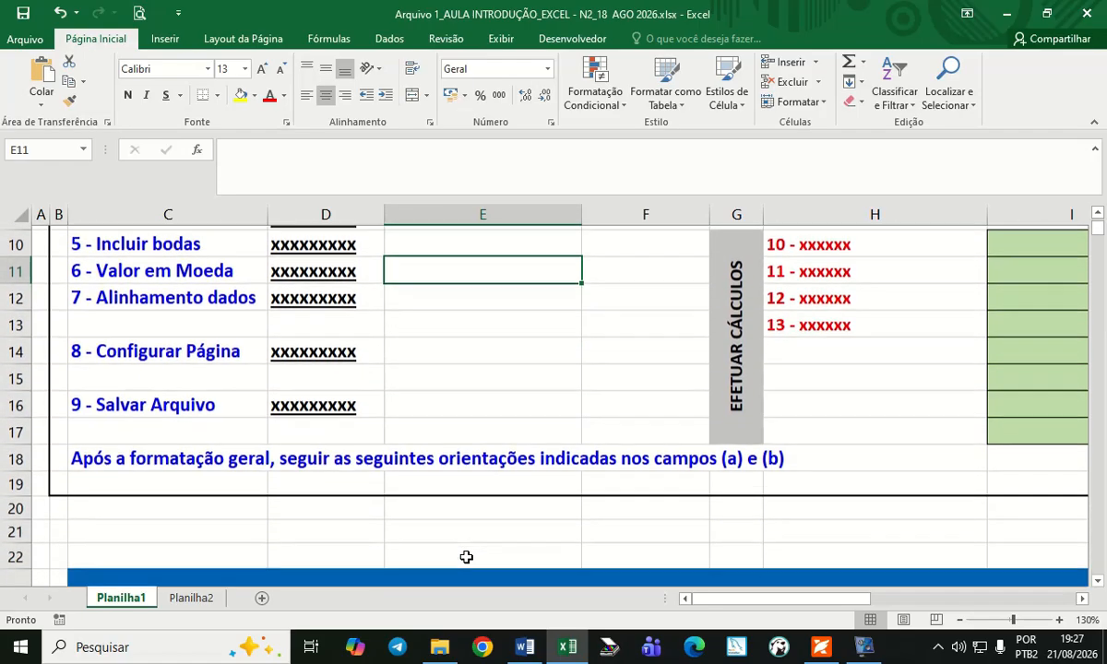
Inspect the full width of the sales statement title banner in row 23, then return to the first columns.
left_click(273, 422)
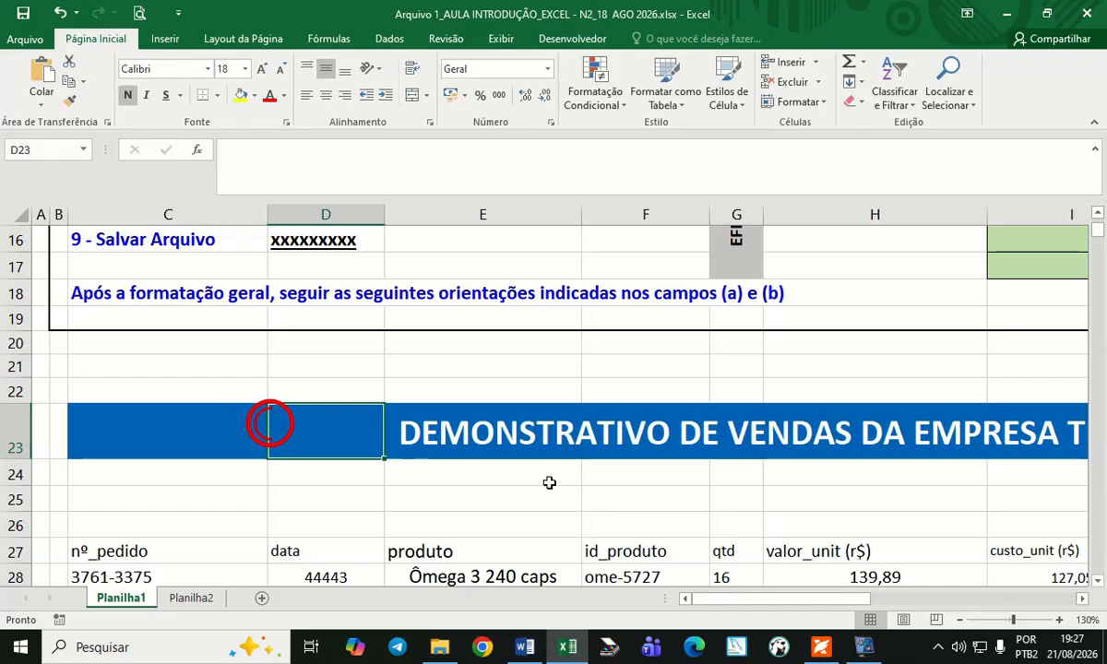
left_click_drag(733, 598, 848, 595)
left_click(699, 389)
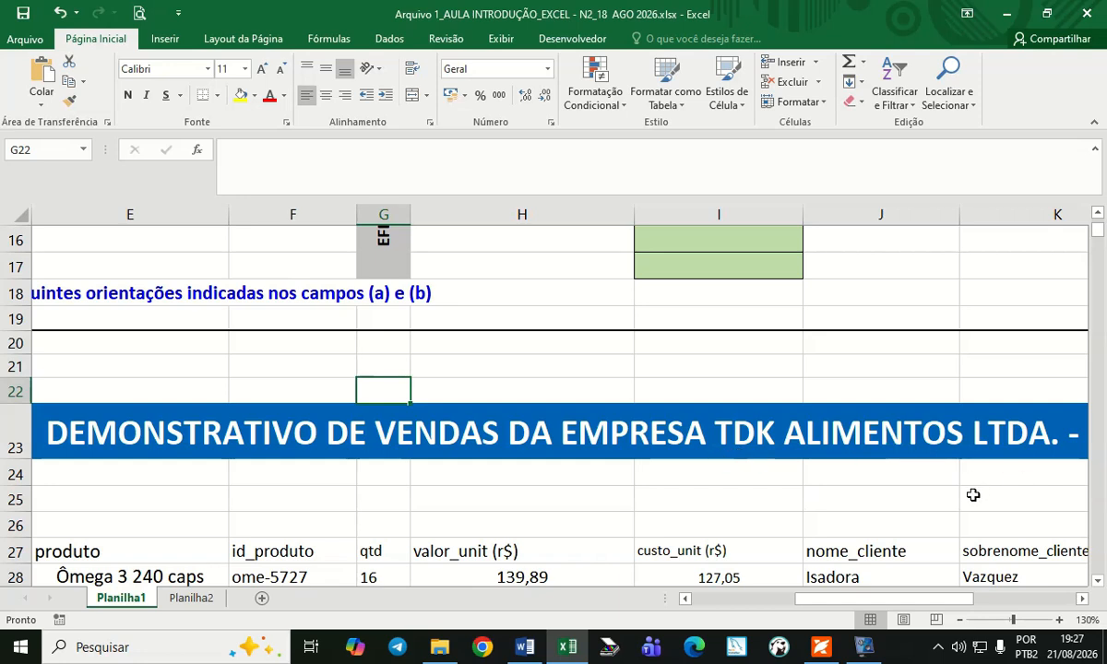
left_click_drag(845, 603, 922, 600)
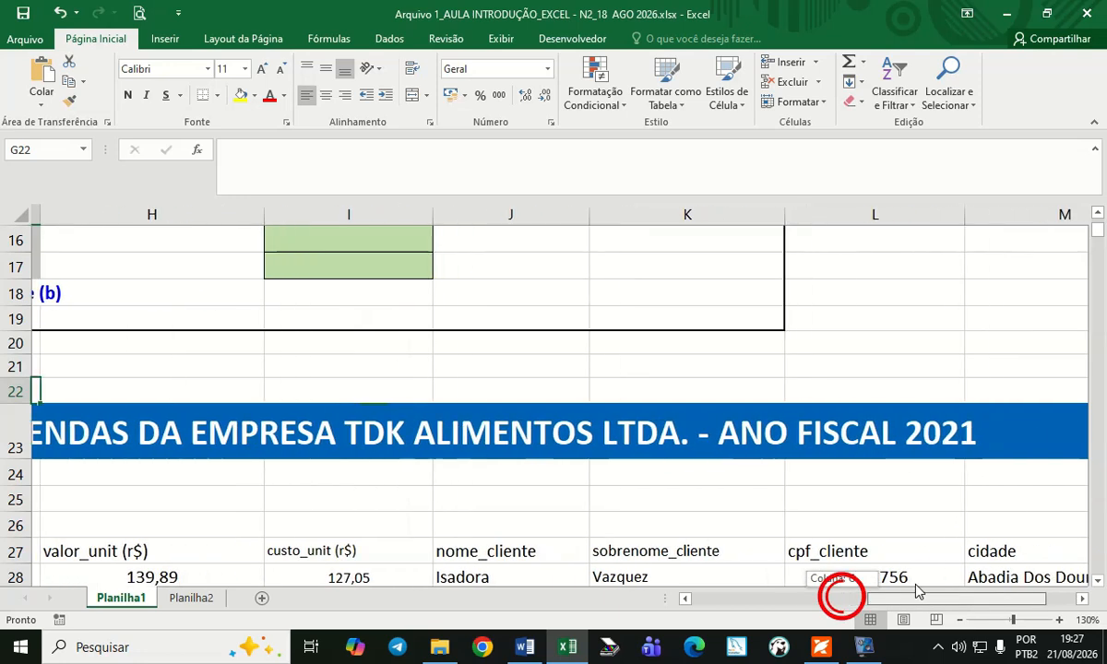
left_click(893, 475)
left_click(967, 443)
left_click_drag(899, 598, 598, 582)
scroll(136, 487, "down", 1)
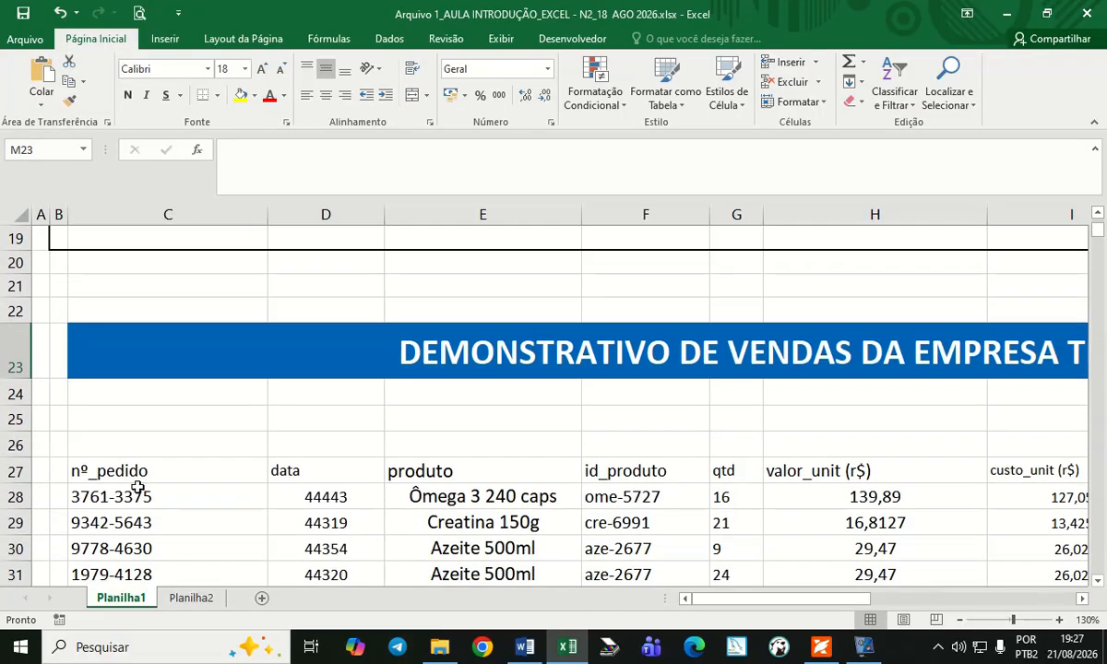
Examine heading row 27 and the table columns C to H, from nº_pedido to valor_unit.
scroll(136, 487, "down", 1)
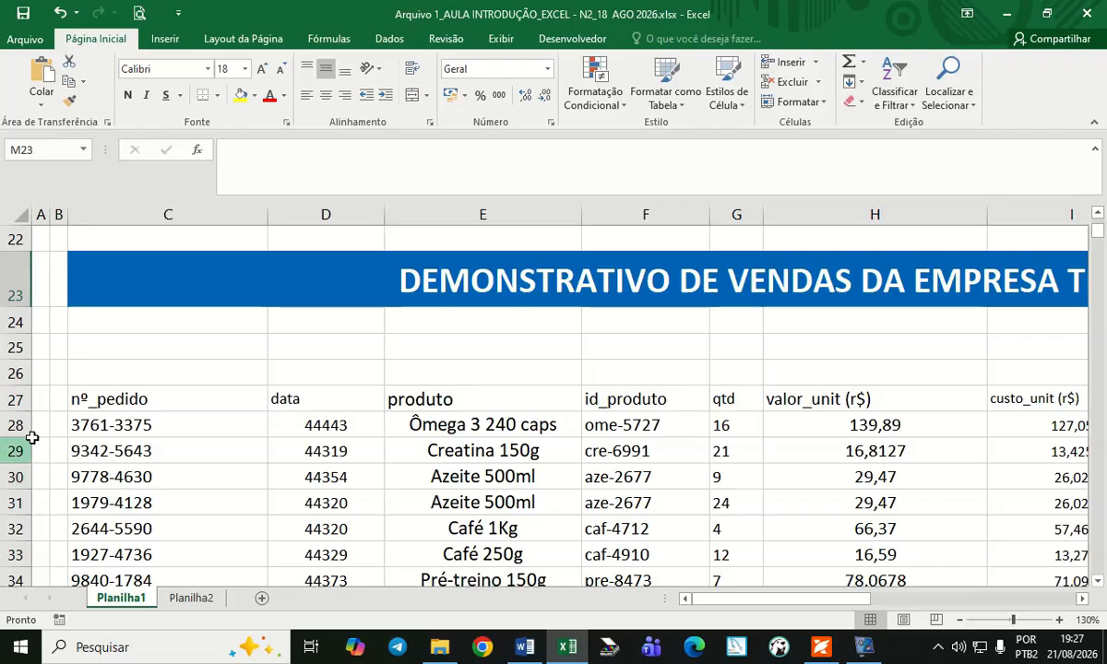
left_click(18, 402)
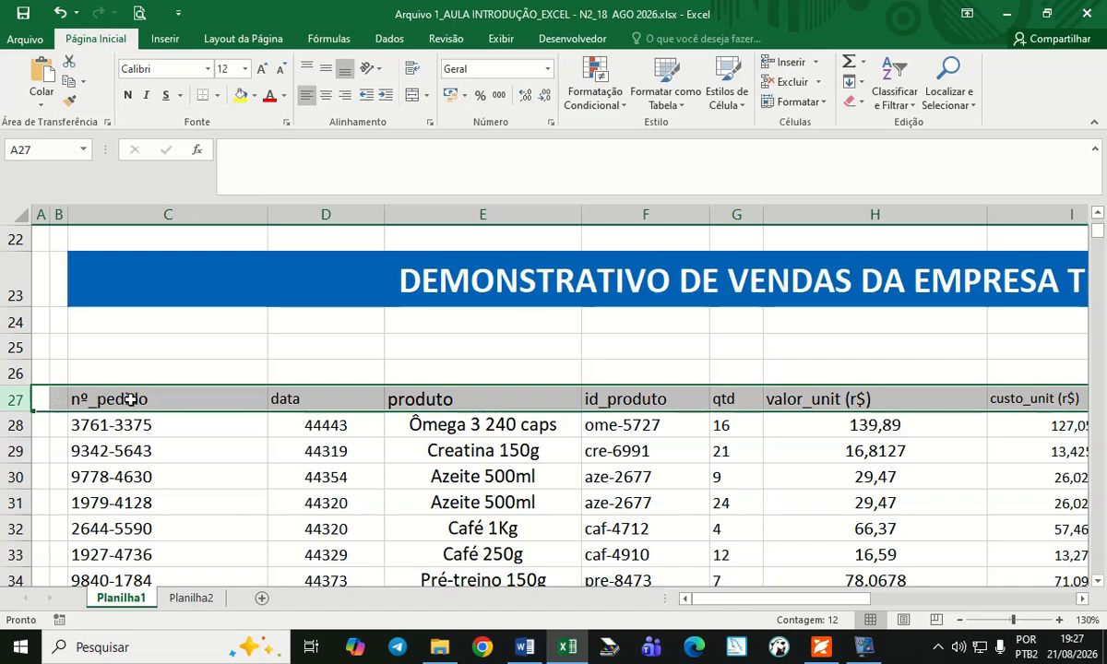
left_click(162, 214)
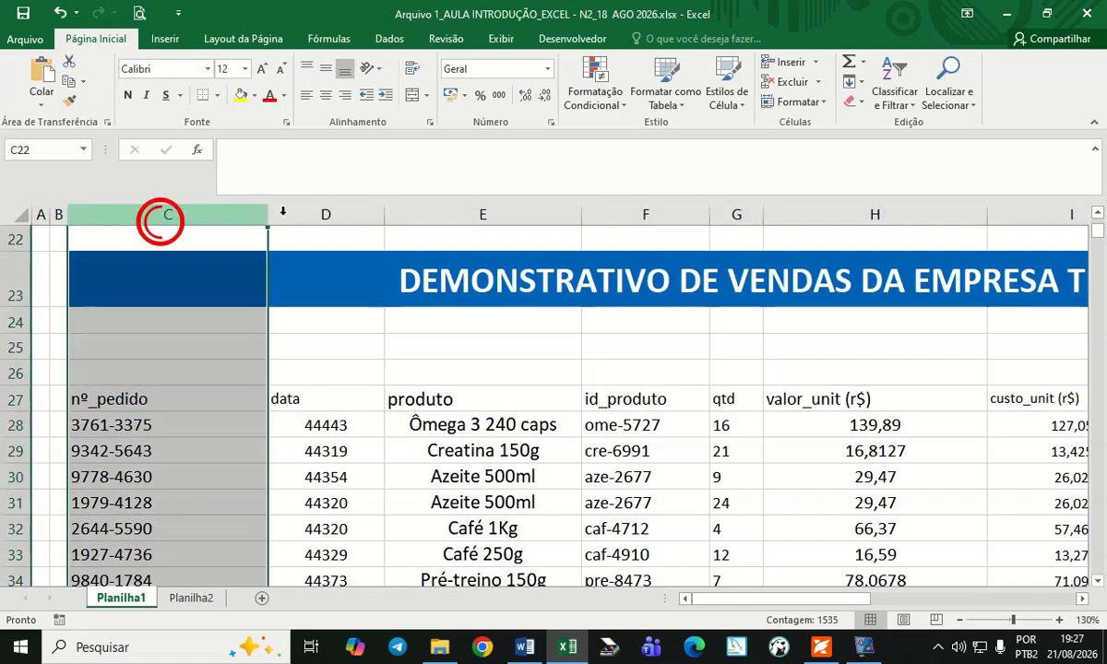
left_click(324, 214)
left_click(492, 214)
left_click(644, 214)
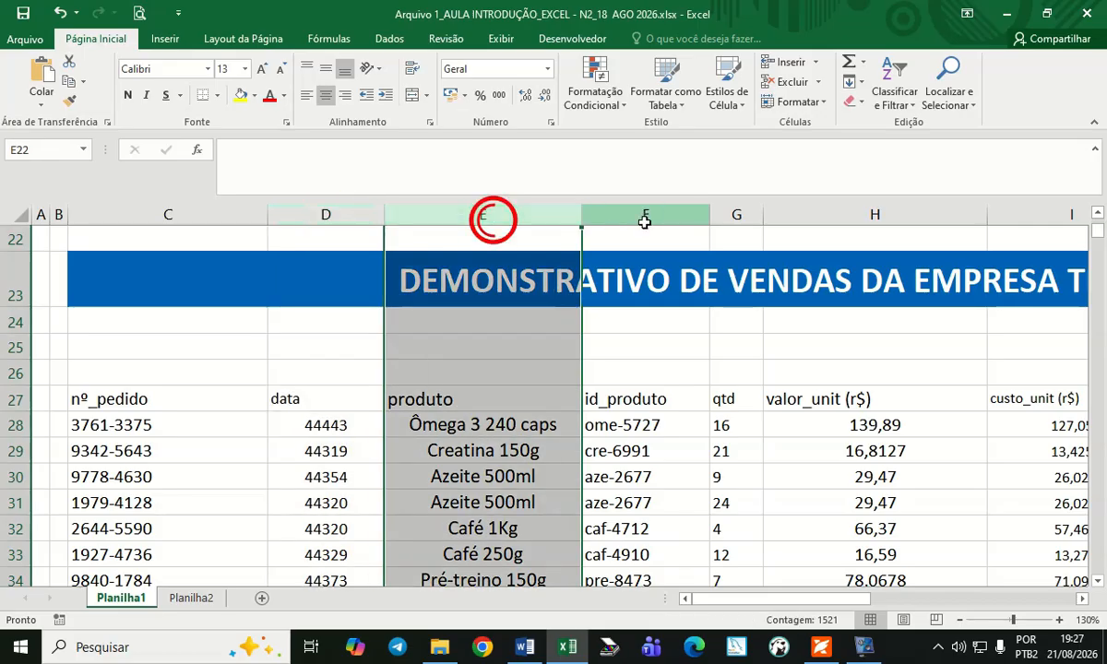
left_click(736, 214)
left_click(822, 214)
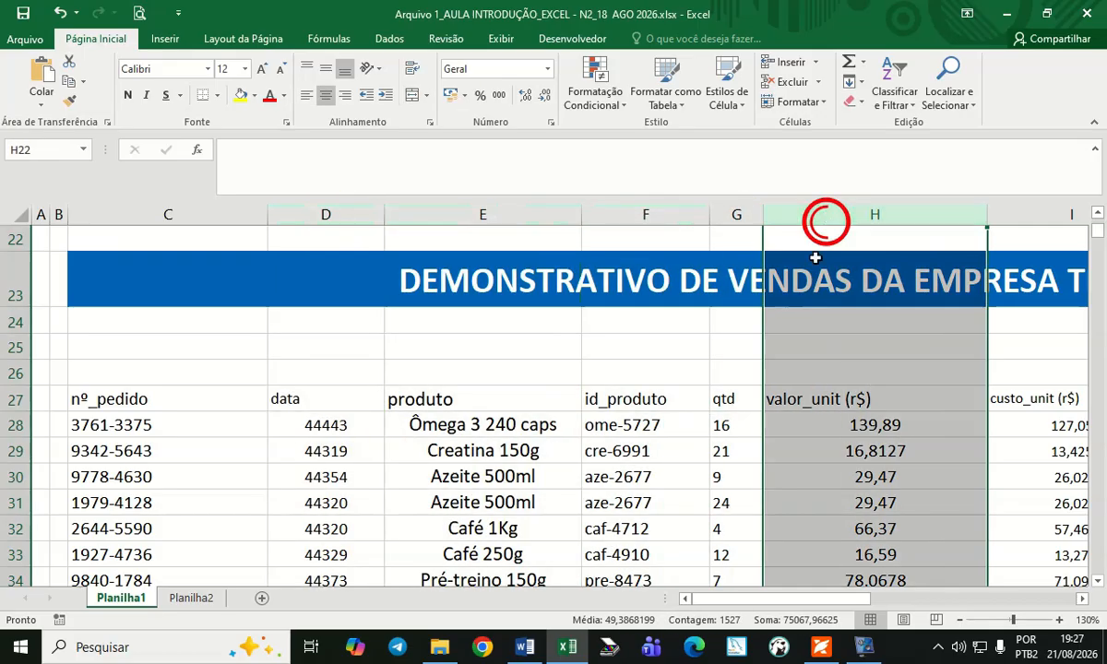
Examine the remaining table columns, from custo_unit through the client fields to cidade and uf.
left_click_drag(741, 599, 921, 602)
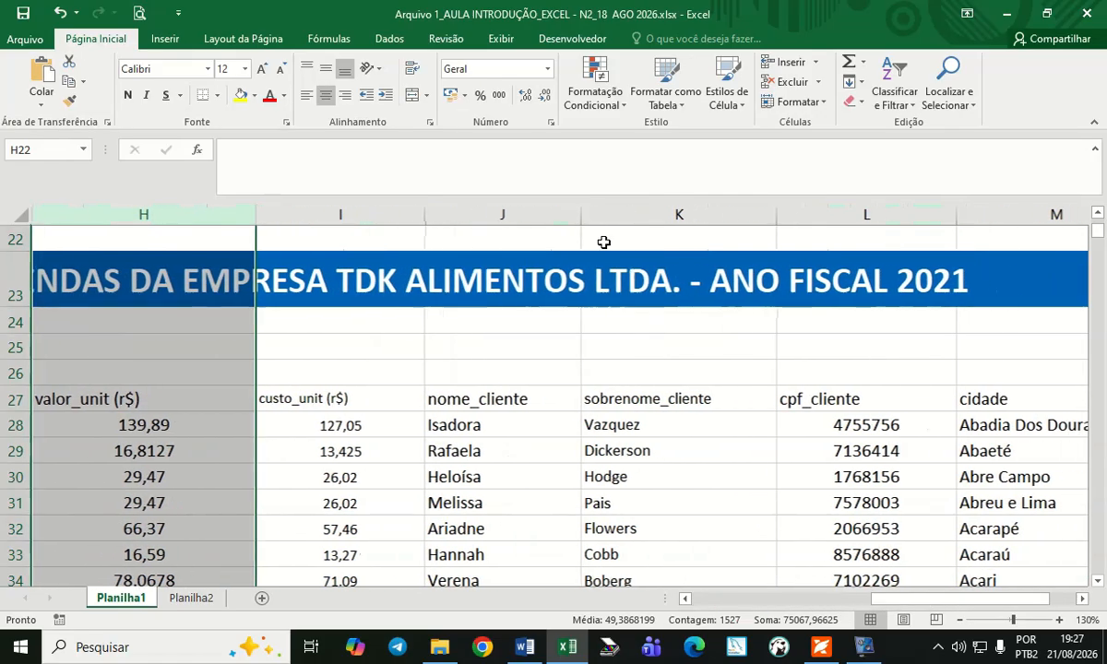
left_click(647, 214)
left_click(861, 214)
left_click_drag(899, 597, 945, 598)
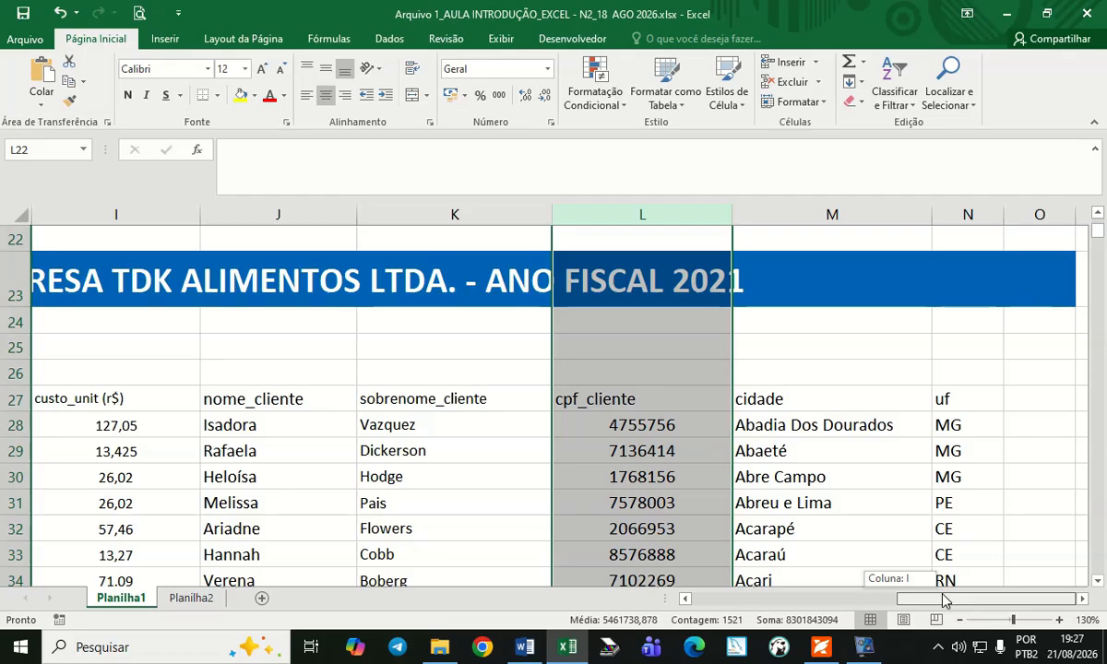
left_click_drag(944, 600, 944, 599)
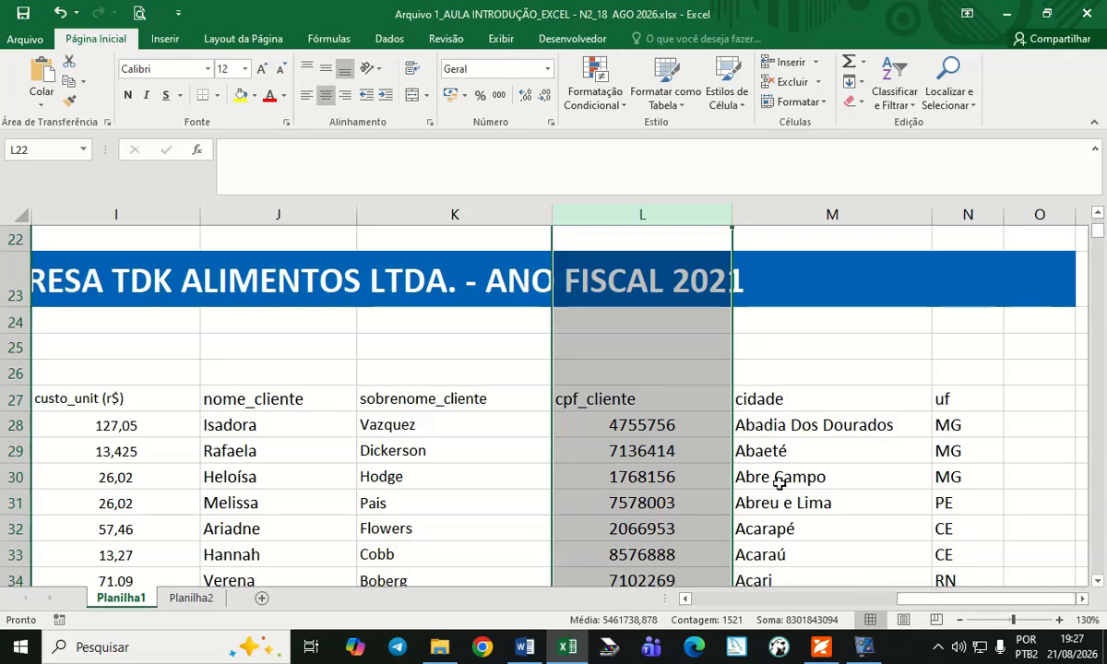
left_click(815, 215)
left_click(955, 214)
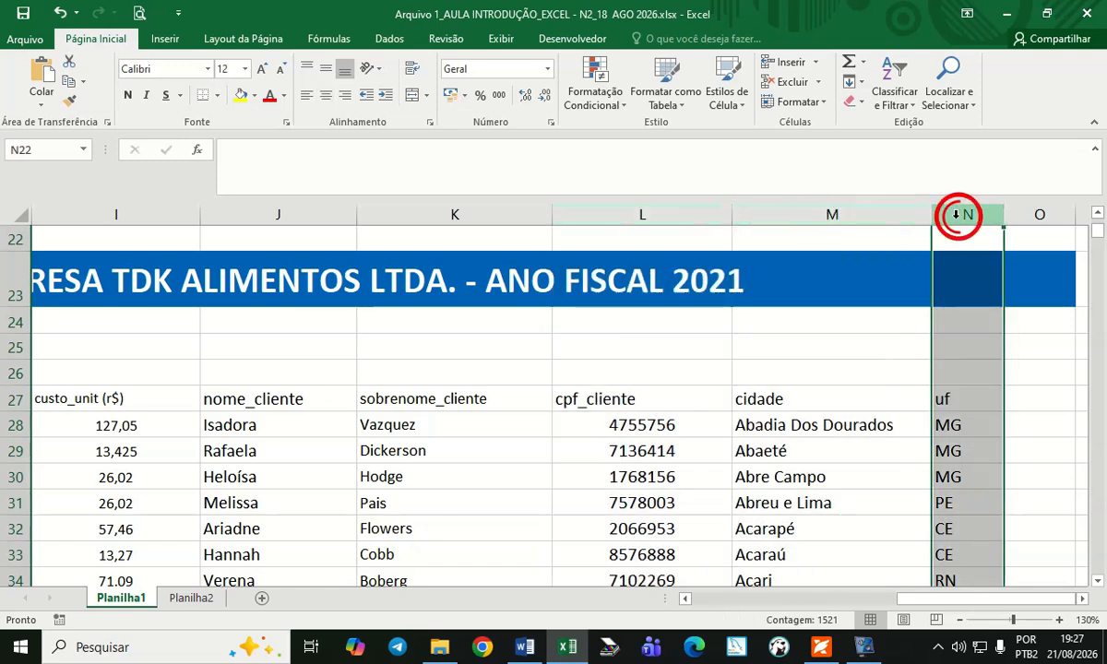
left_click(876, 214)
left_click(674, 218)
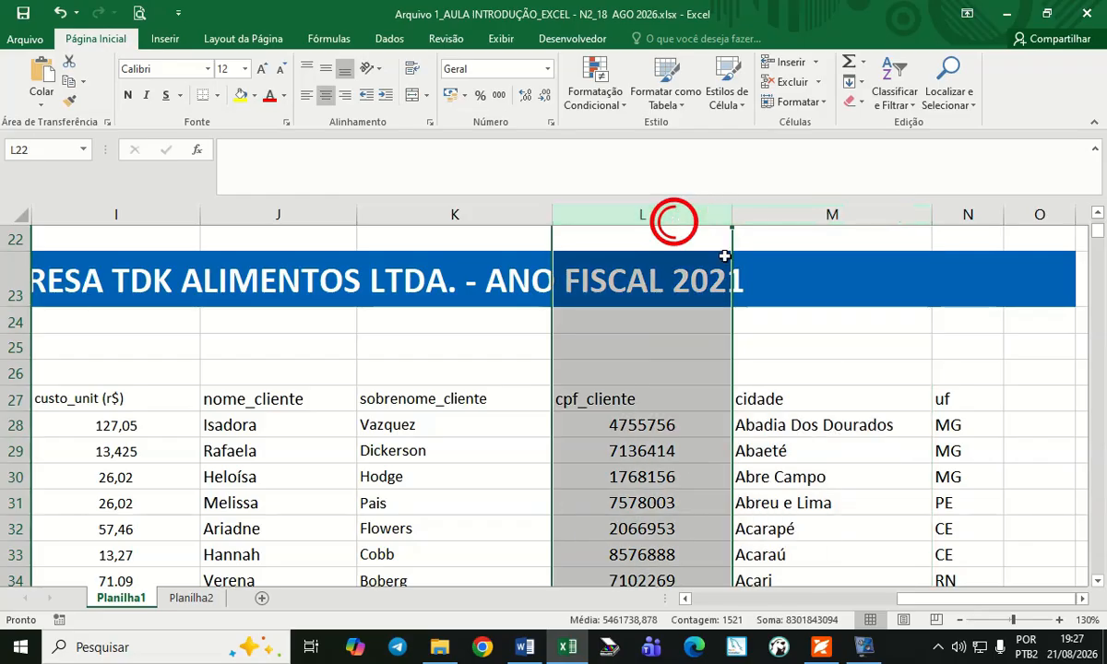
left_click(824, 398)
left_click_drag(960, 606, 756, 606)
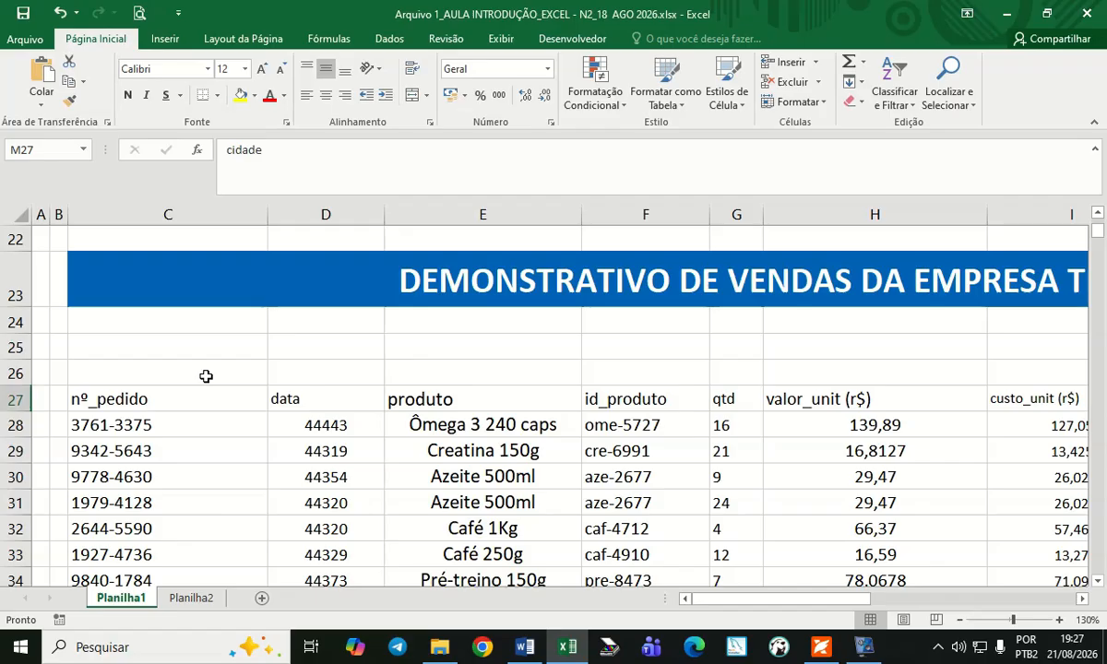
Inspect the heading row and first record, then check the records for blank rows, selecting rows 35, 38, 44, 45, 51 to 53 and 61.
left_click(174, 398)
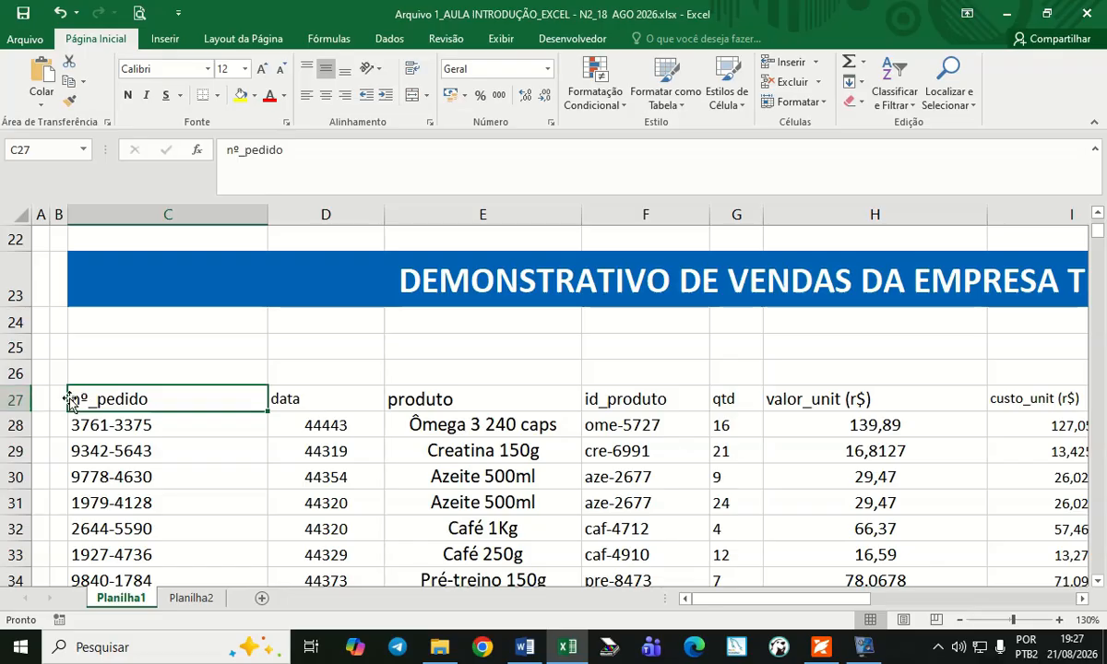
left_click(11, 399)
left_click(14, 425)
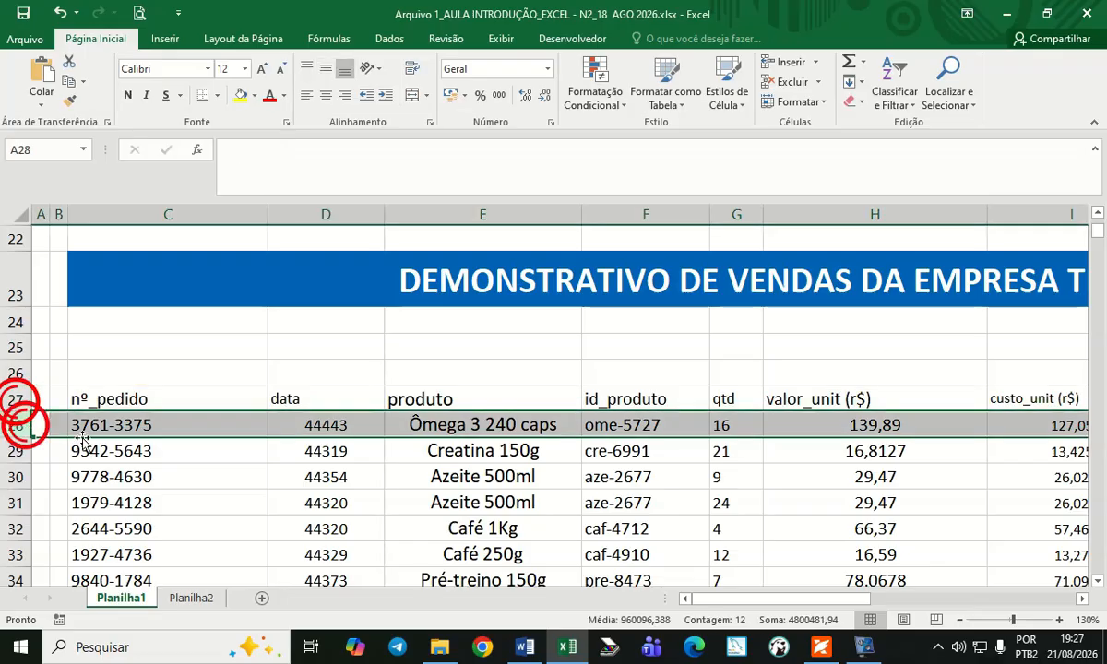
scroll(147, 448, "down", 4)
scroll(152, 442, "up", 1)
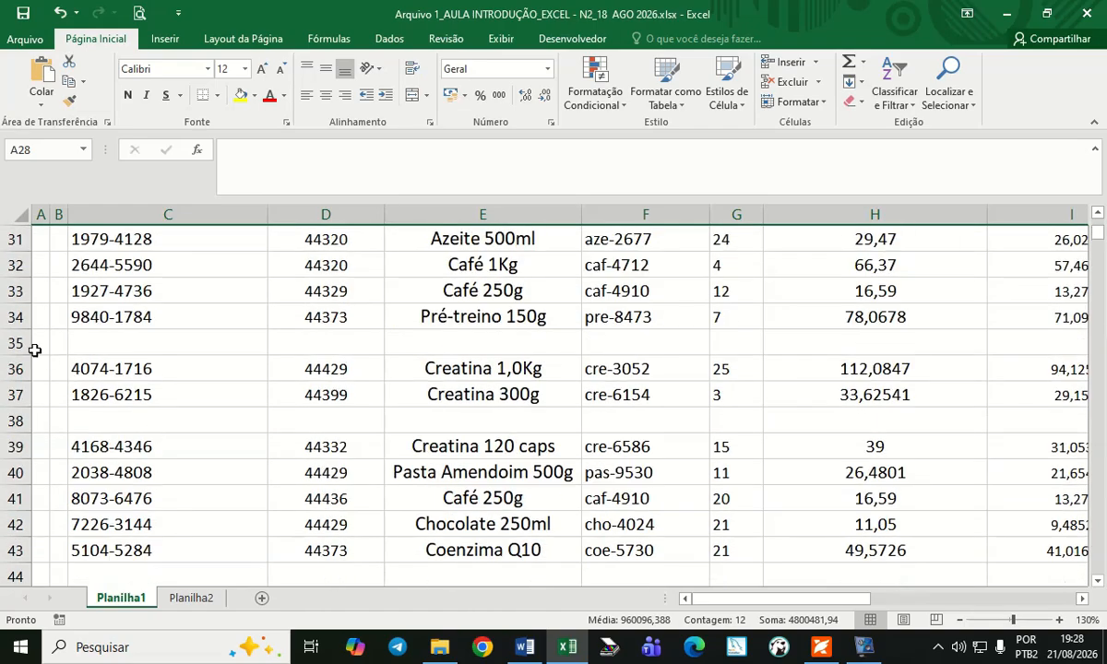
left_click(11, 342)
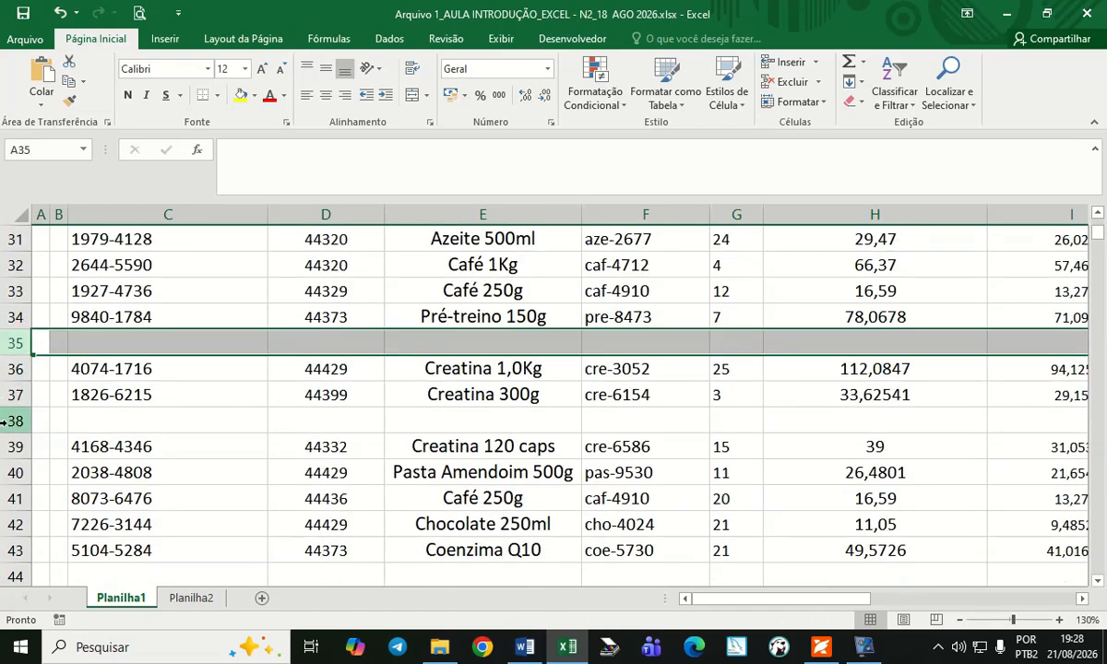
left_click(11, 421)
scroll(14, 433, "down", 1)
scroll(14, 440, "down", 2)
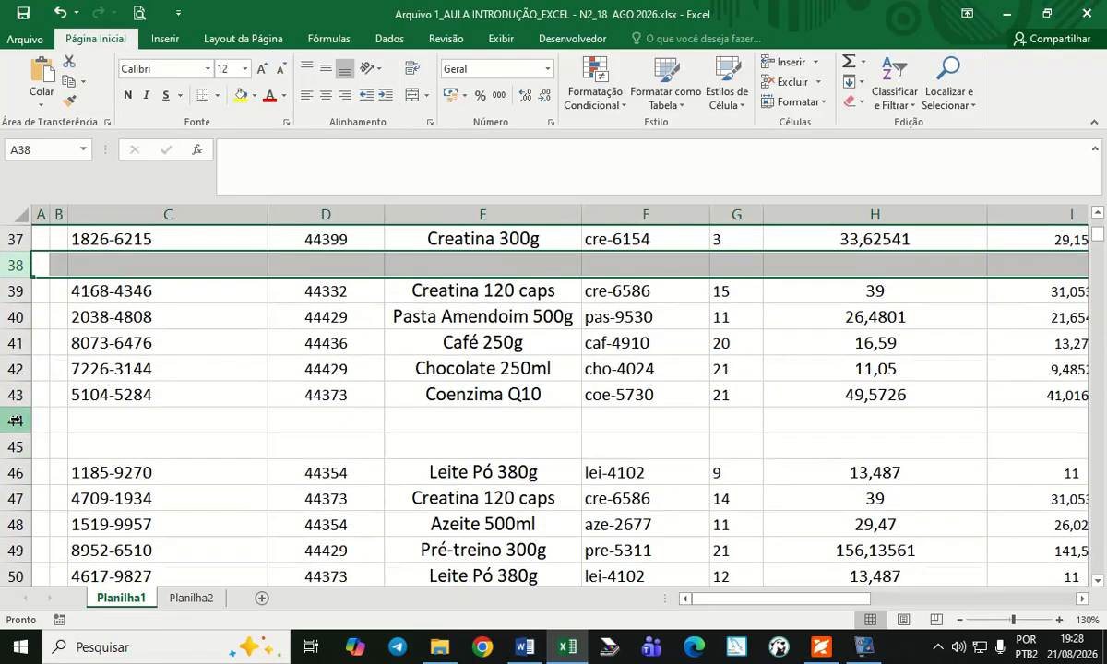
left_click(13, 412)
left_click(11, 437)
scroll(110, 415, "down", 4)
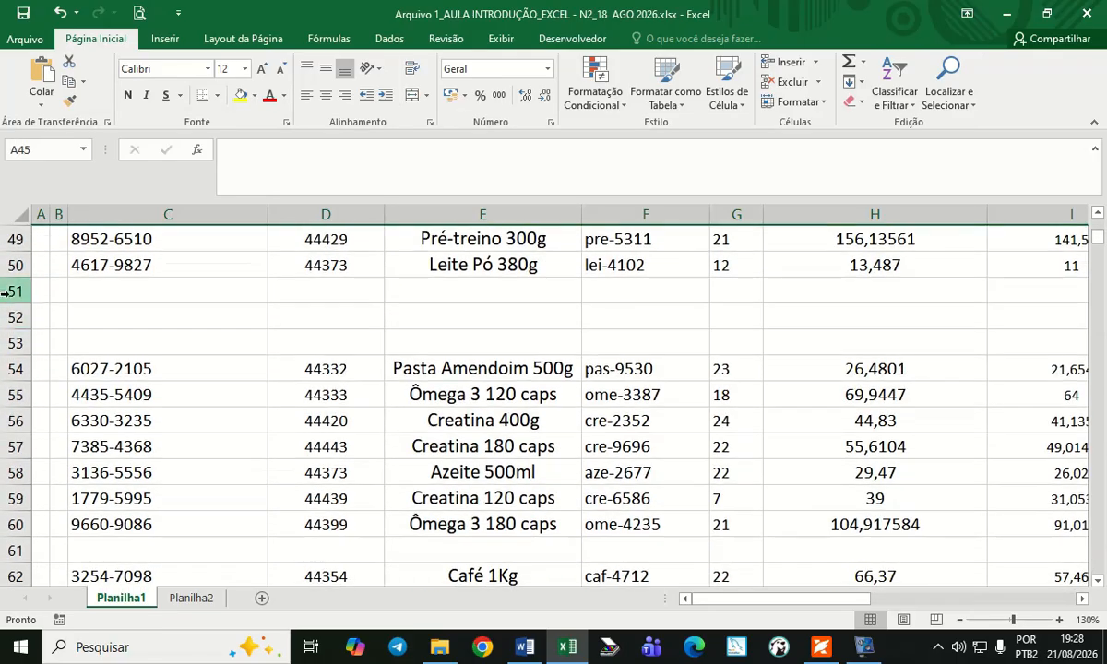
left_click(11, 291)
left_click(11, 316)
left_click(13, 343)
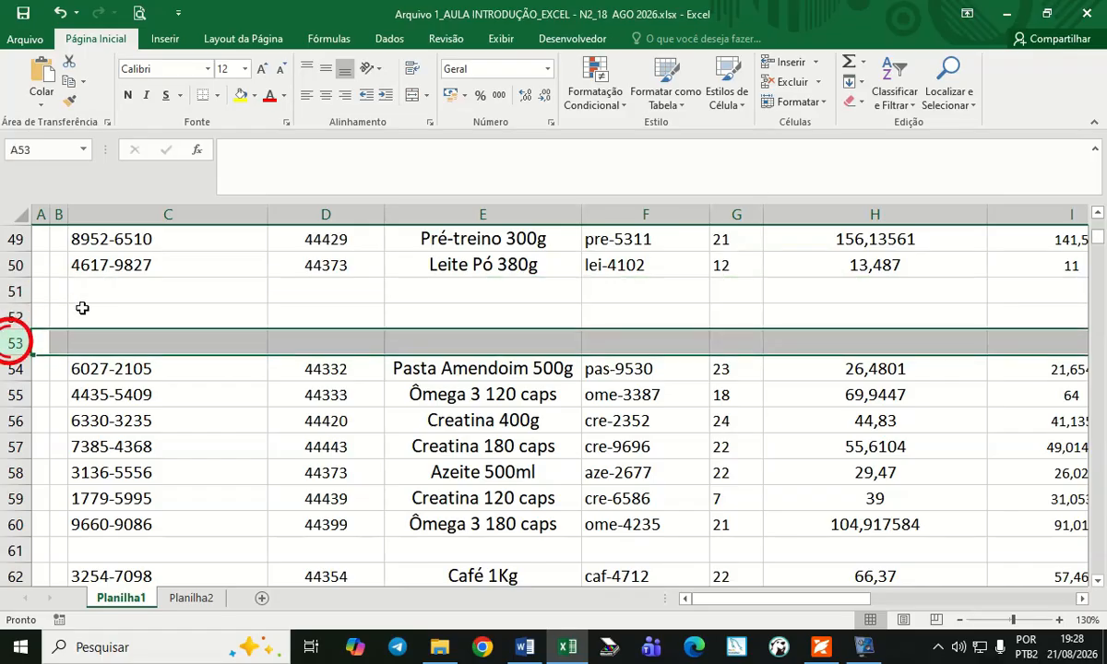
left_click(11, 292)
left_click(7, 316)
left_click(11, 343)
scroll(102, 412, "down", 2)
left_click(13, 395)
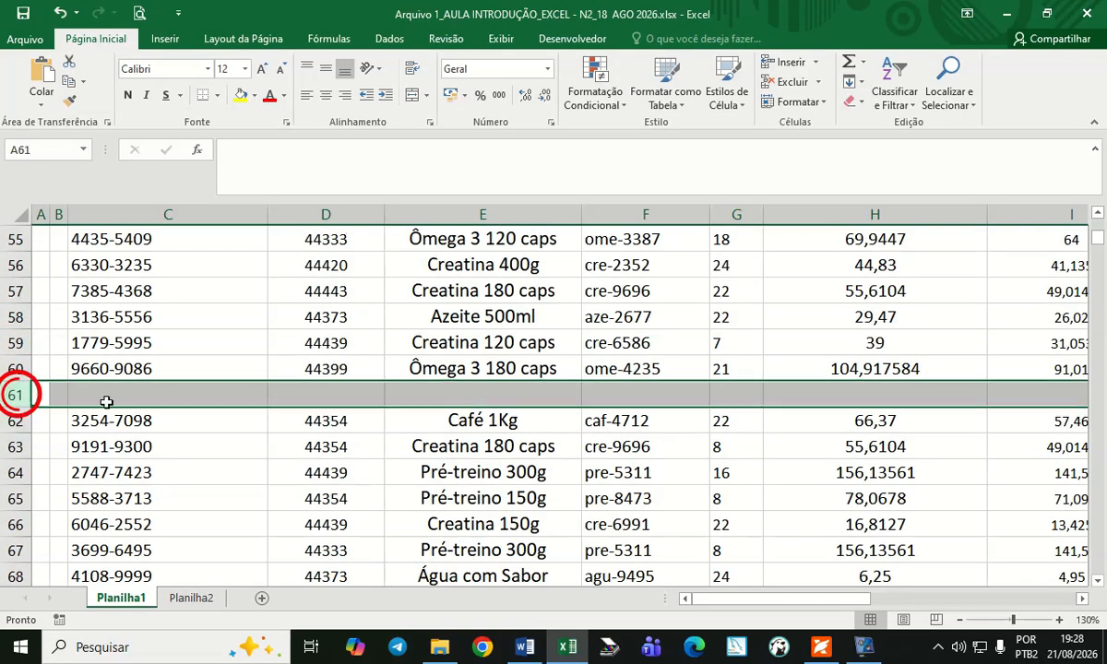
Browse the remaining sales records far down the table and return to its beginning.
scroll(109, 424, "down", 17)
scroll(119, 426, "down", 7)
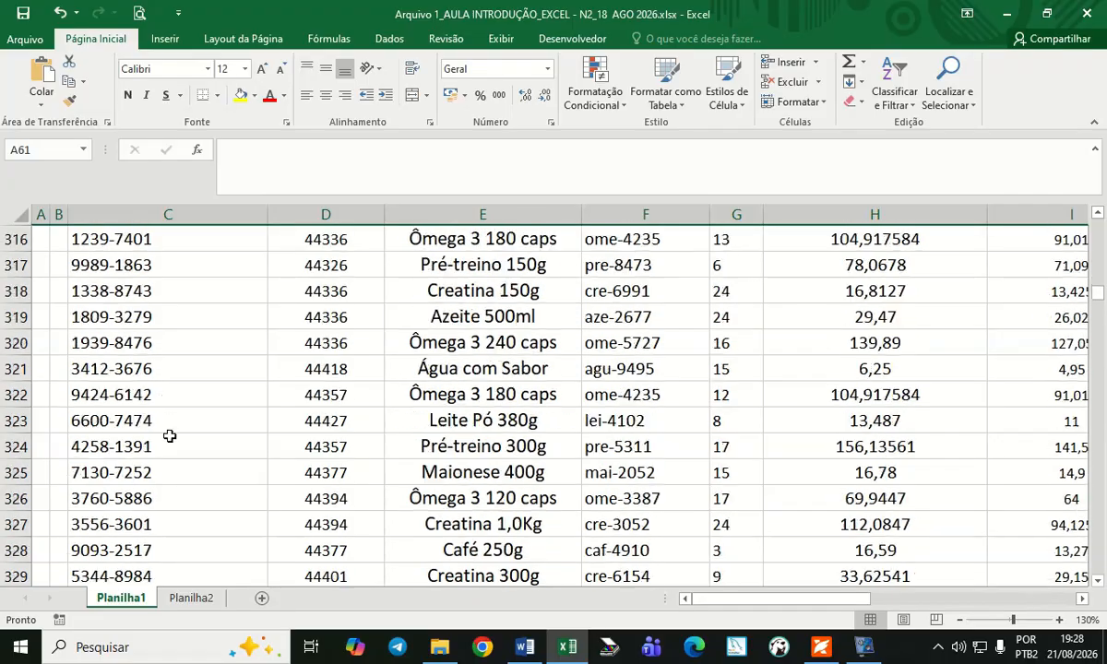
scroll(207, 444, "down", 12)
scroll(203, 470, "down", 8)
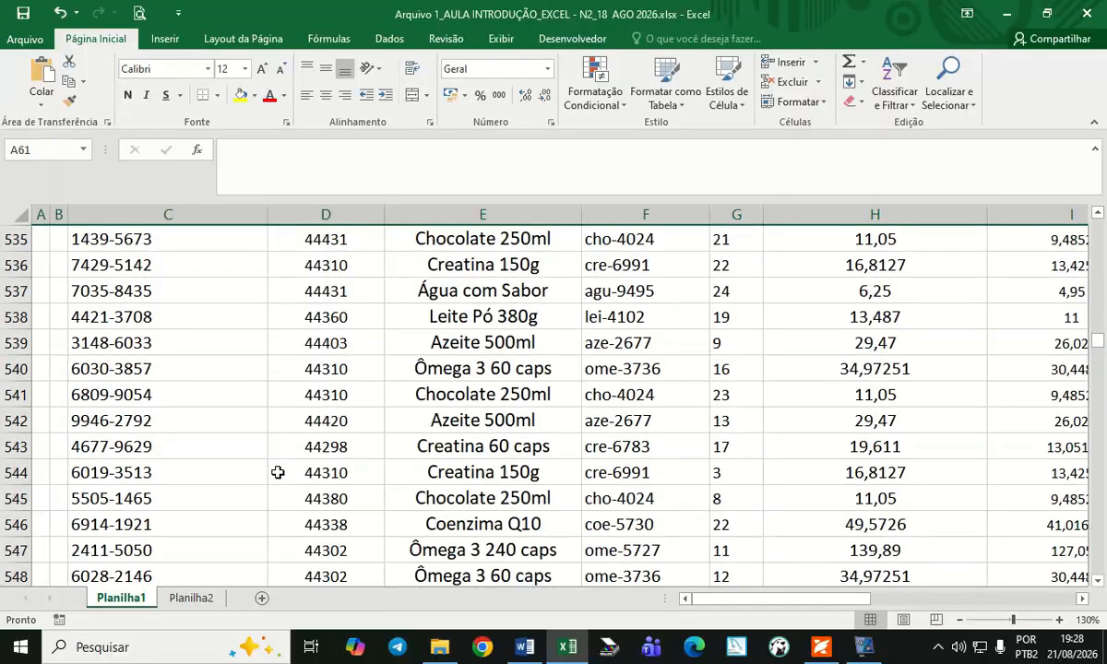
key("Page_Down")
key("Page_Down")
key("Page_Down")
key("Page_Down")
key("Page_Down")
key("Page_Down")
key("Page_Down")
key("Page_Down")
key("Page_Down")
key("Page_Down")
scroll(258, 468, "down", 1)
key("Page_Up")
key("Page_Up")
key("Page_Up")
key("Page_Up")
key("Page_Up")
key("Page_Up")
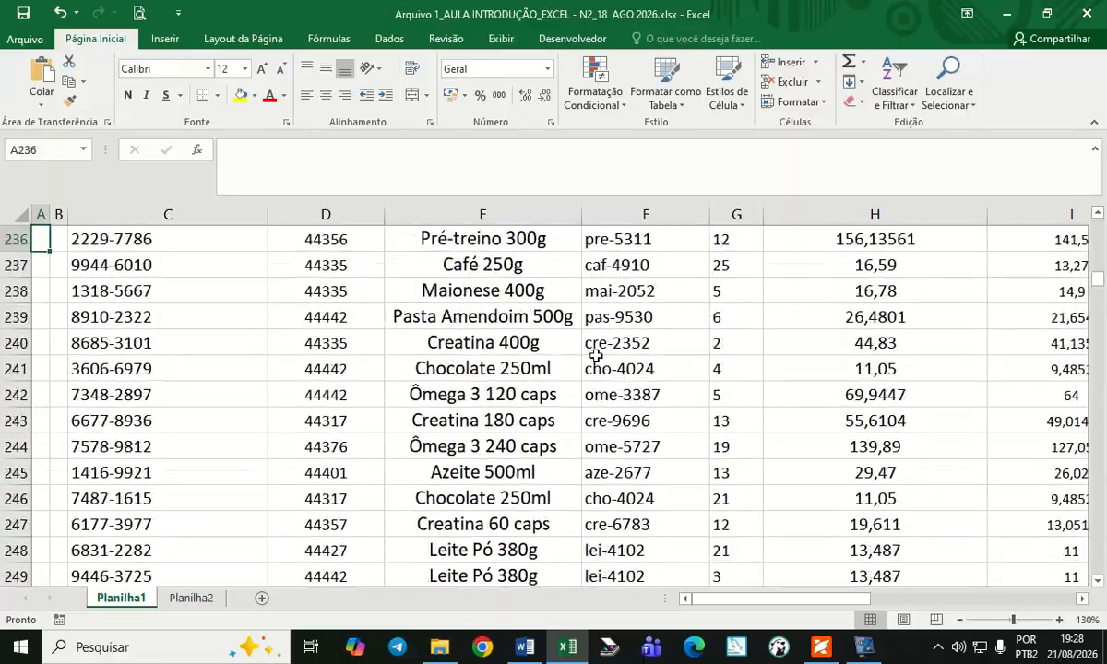
key("Page_Up")
key("Page_Up")
key("Page_Up")
key("Page_Up")
key("Page_Up")
key("Page_Up")
key("Page_Up")
key("Page_Up")
key("Page_Up")
key("Page_Up")
key("Page_Up")
key("Page_Up")
key("Page_Up")
key("Page_Up")
key("Page_Up")
key("Page_Up")
key("Page_Up")
key("Page_Up")
key("Page_Down")
key("Page_Down")
key("Page_Down")
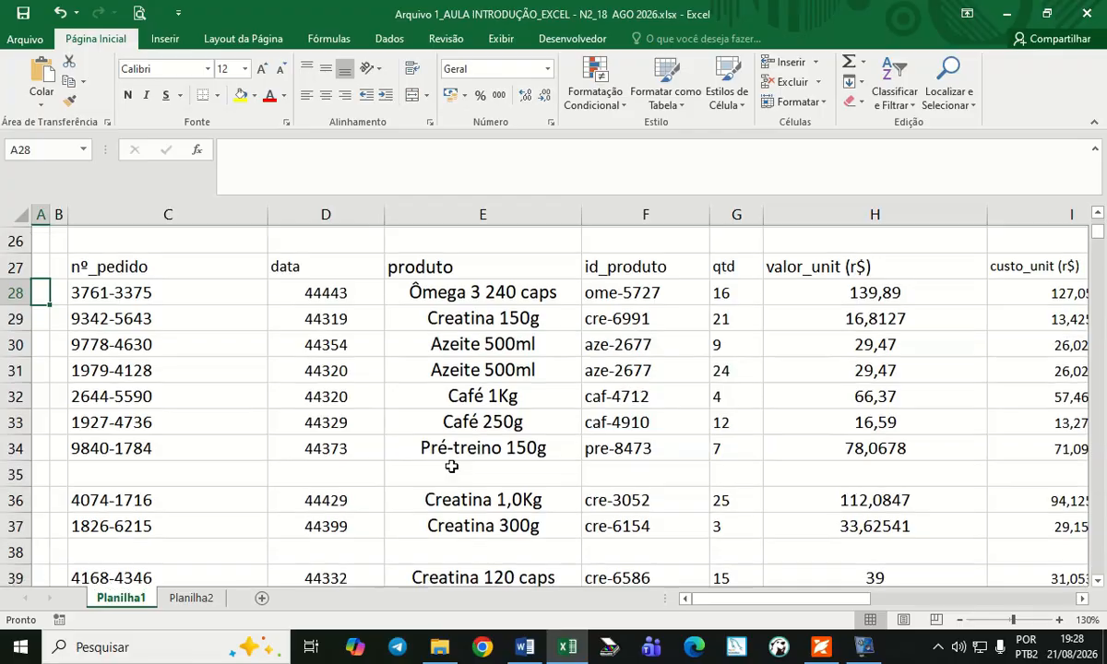
Revisit the ATIVIDADE INICIAL instructions and select the first order number below nº_pedido in cell C28.
scroll(244, 430, "up", 12)
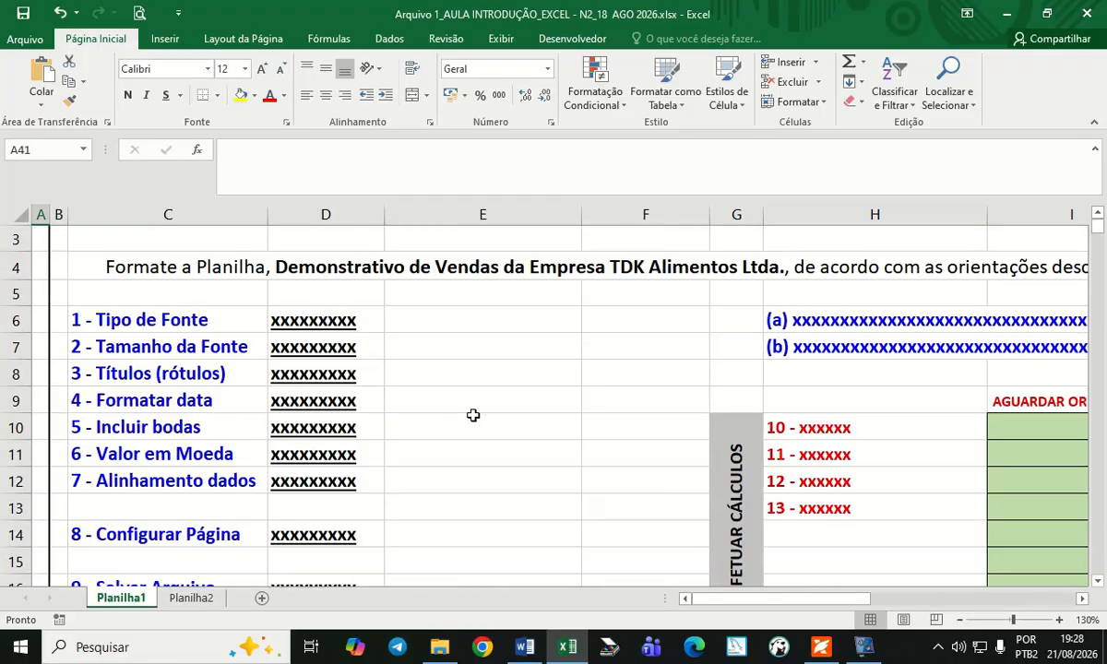
scroll(472, 415, "up", 1)
scroll(473, 415, "down", 6)
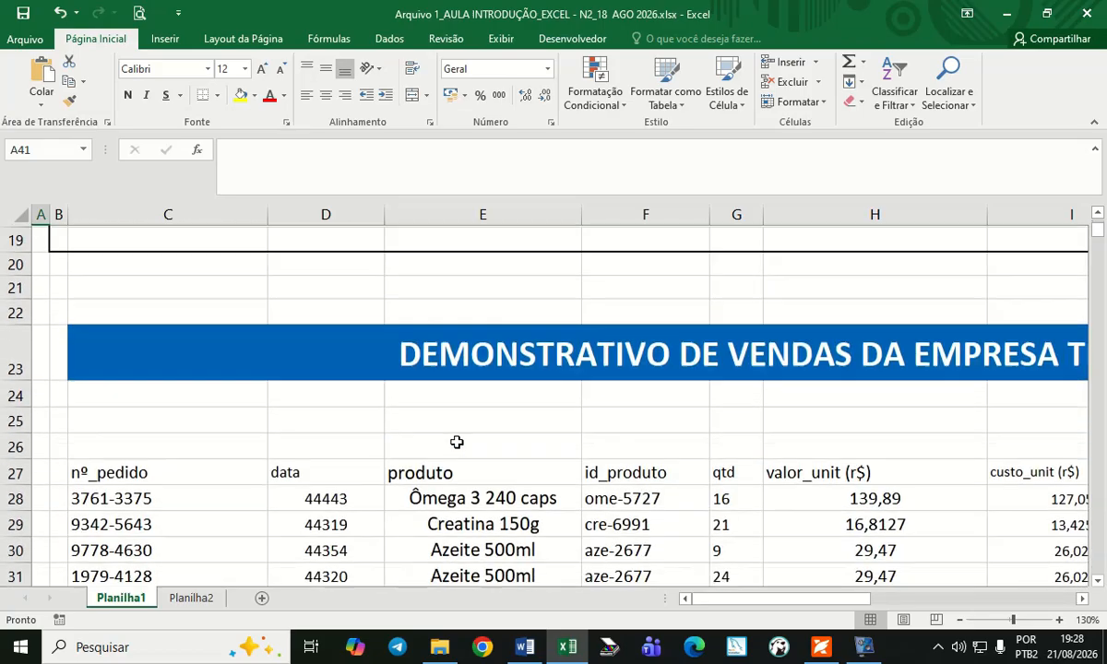
left_click(82, 488)
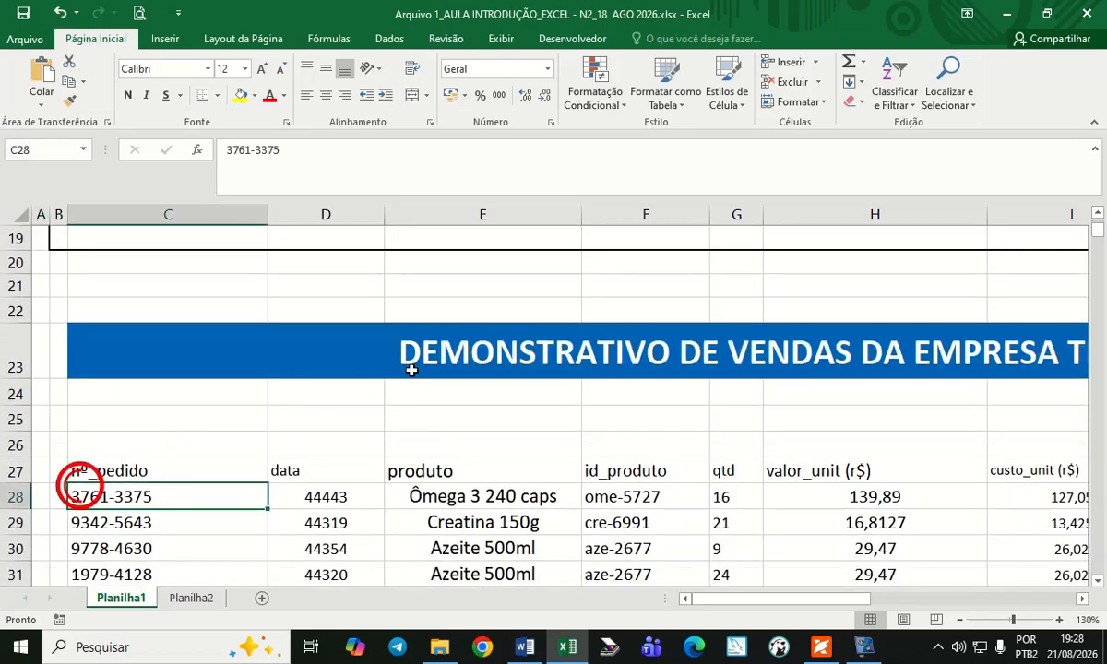
Inspect the data column by selecting its heading in D27, the whole column D and the first value in D28.
left_click(323, 472)
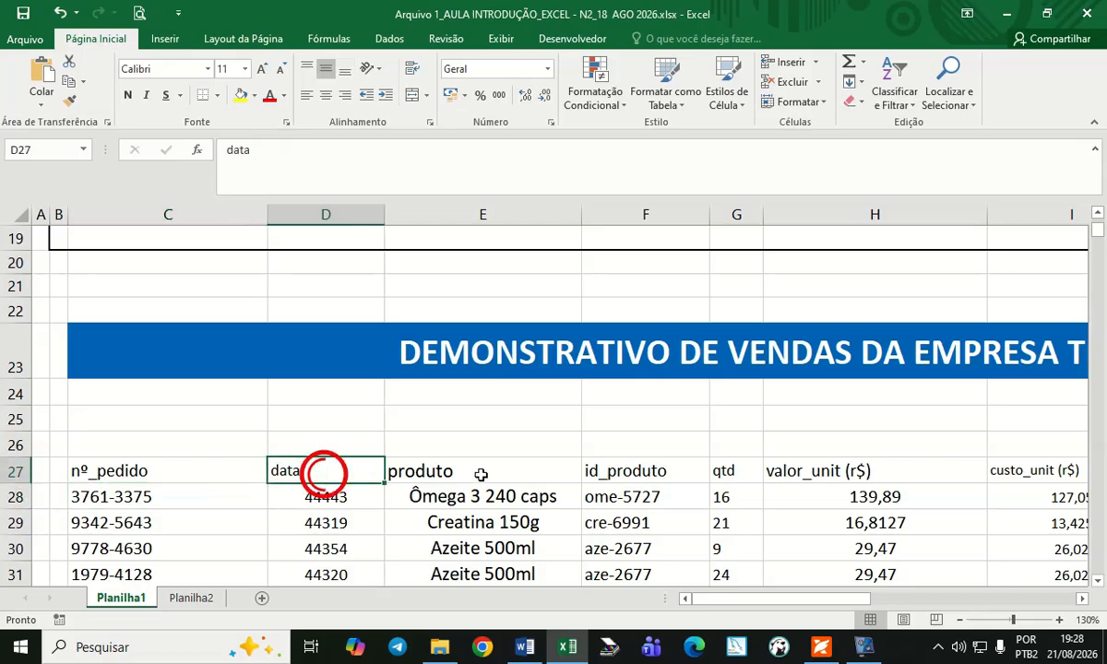
left_click(337, 215)
scroll(329, 458, "down", 1)
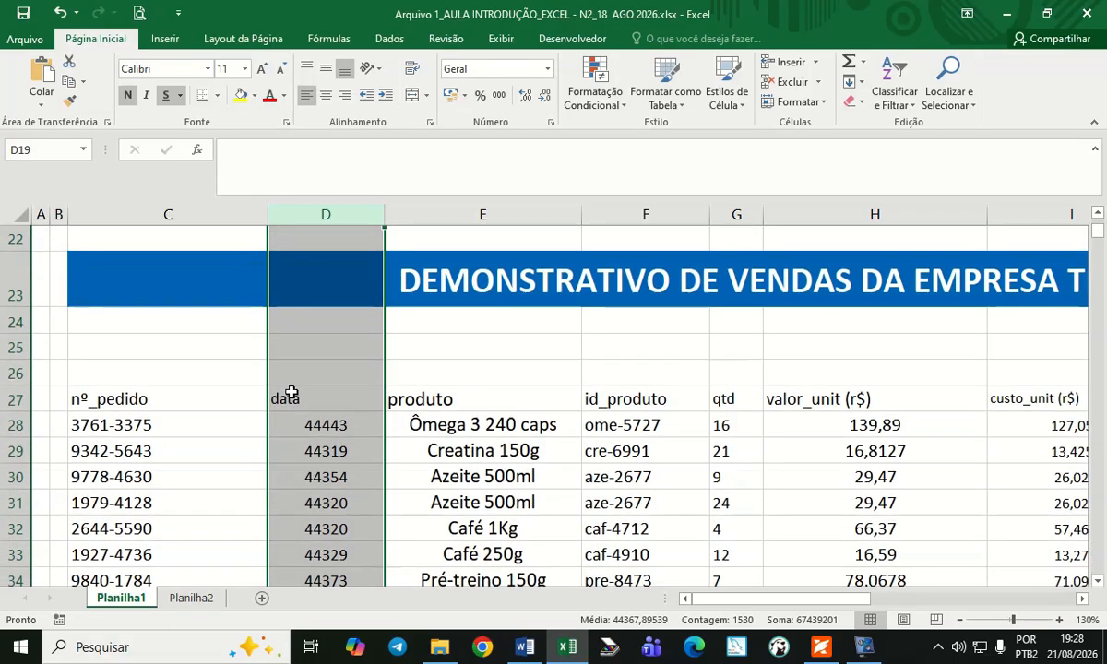
left_click(289, 392)
left_click(323, 425)
scroll(325, 424, "down", 2)
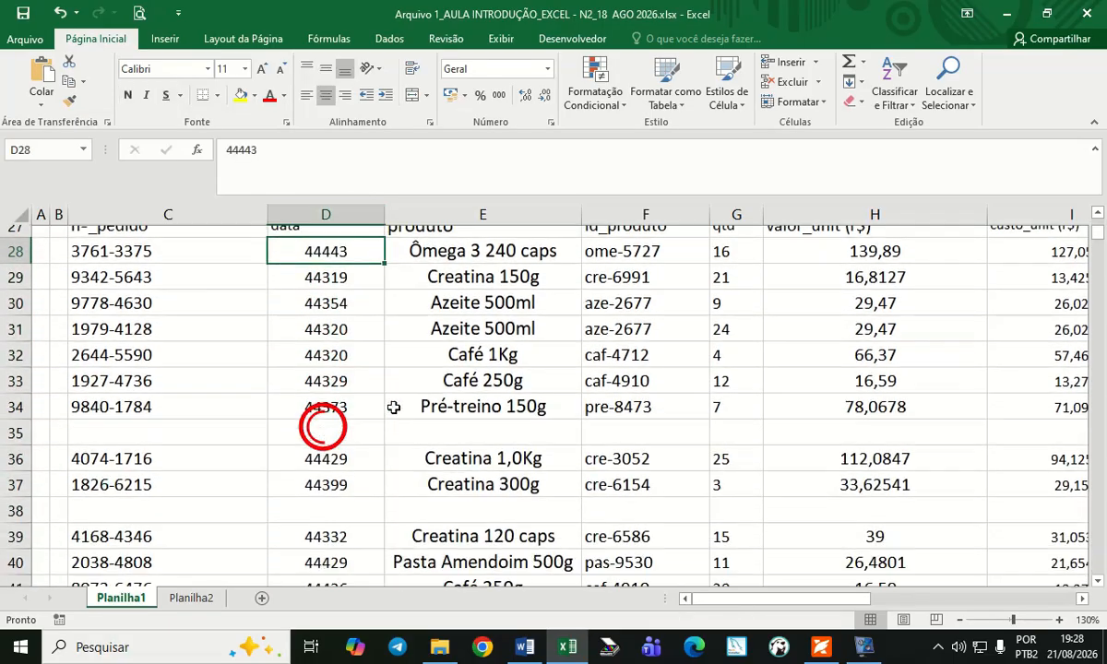
Magnify the sheet to 286% and examine the first data value in D28 alongside the nº_pedido column.
left_click_drag(1013, 620, 1036, 620)
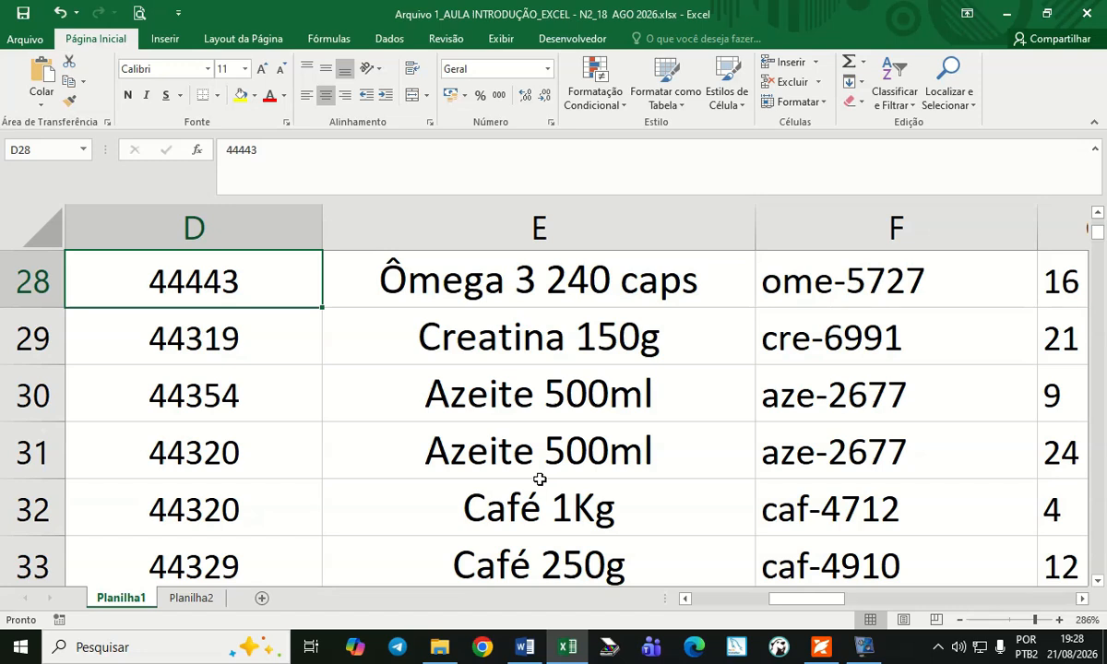
scroll(235, 457, "up", 1)
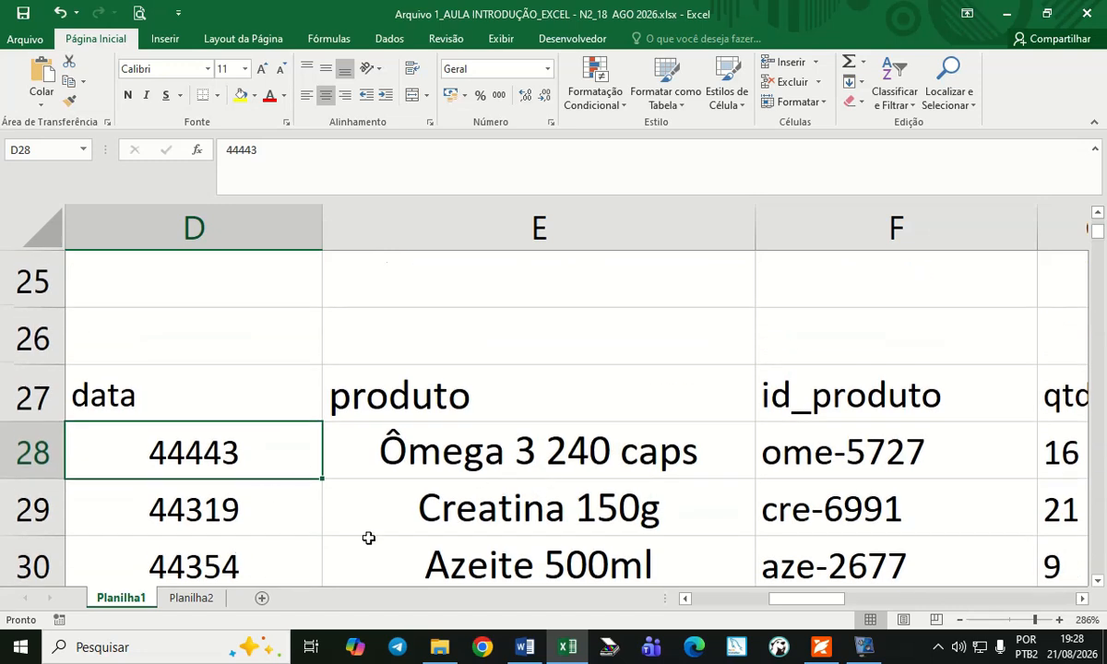
left_click(683, 598)
left_click(592, 456)
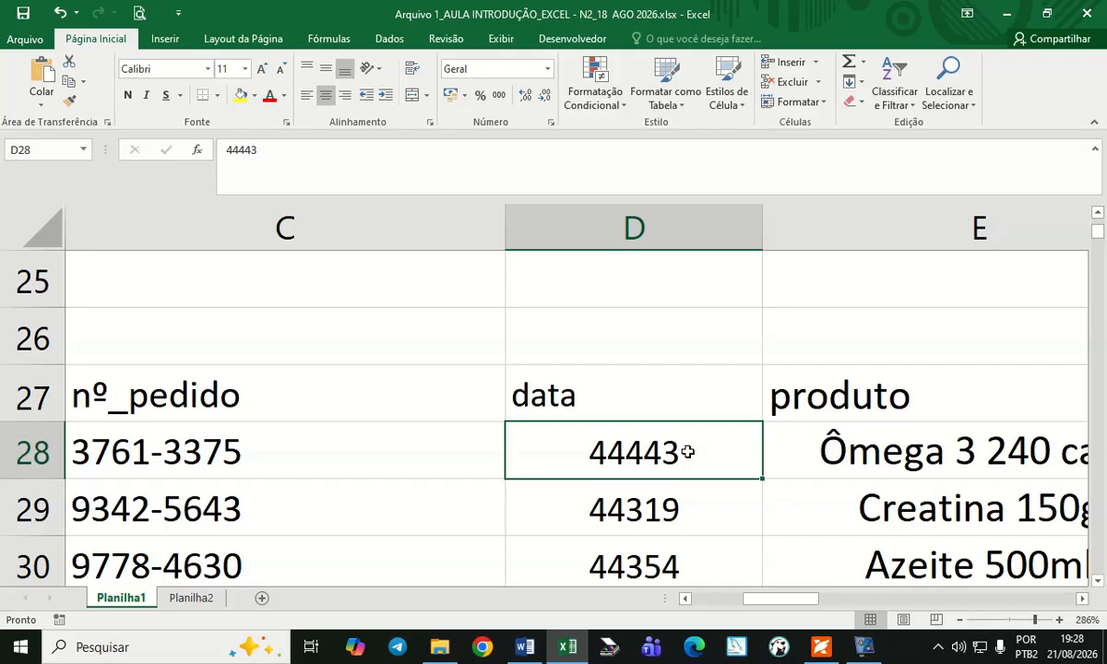
left_click(1082, 599)
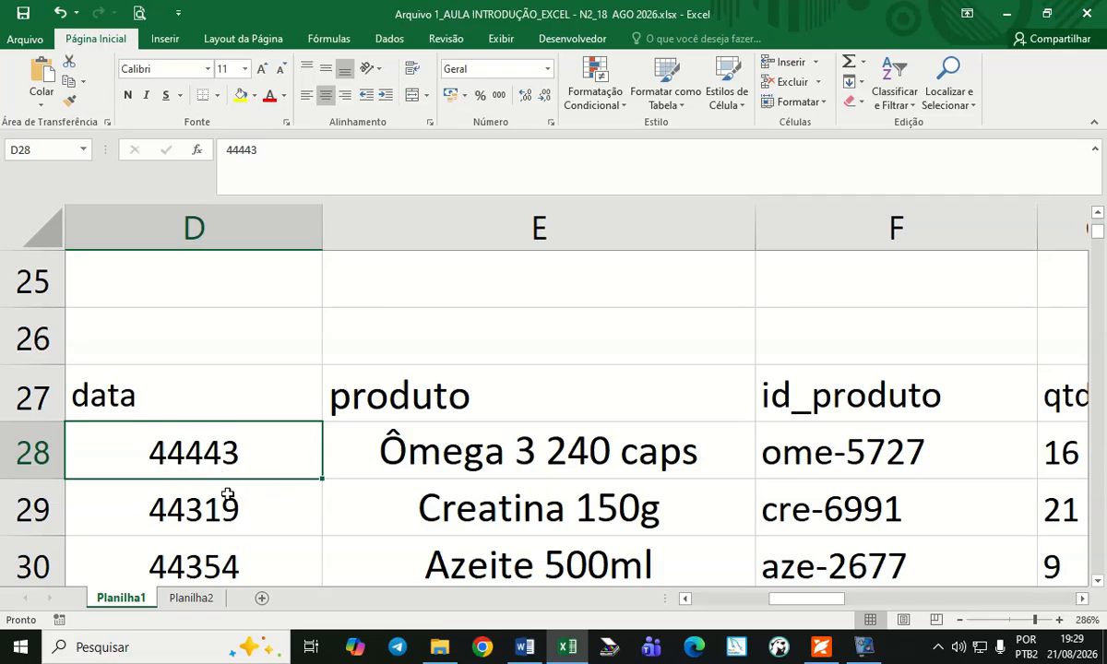
Examine columns D to H in sequence, selecting data, produto with id_produto, and qtd through valor_unit (r$).
left_click(219, 230)
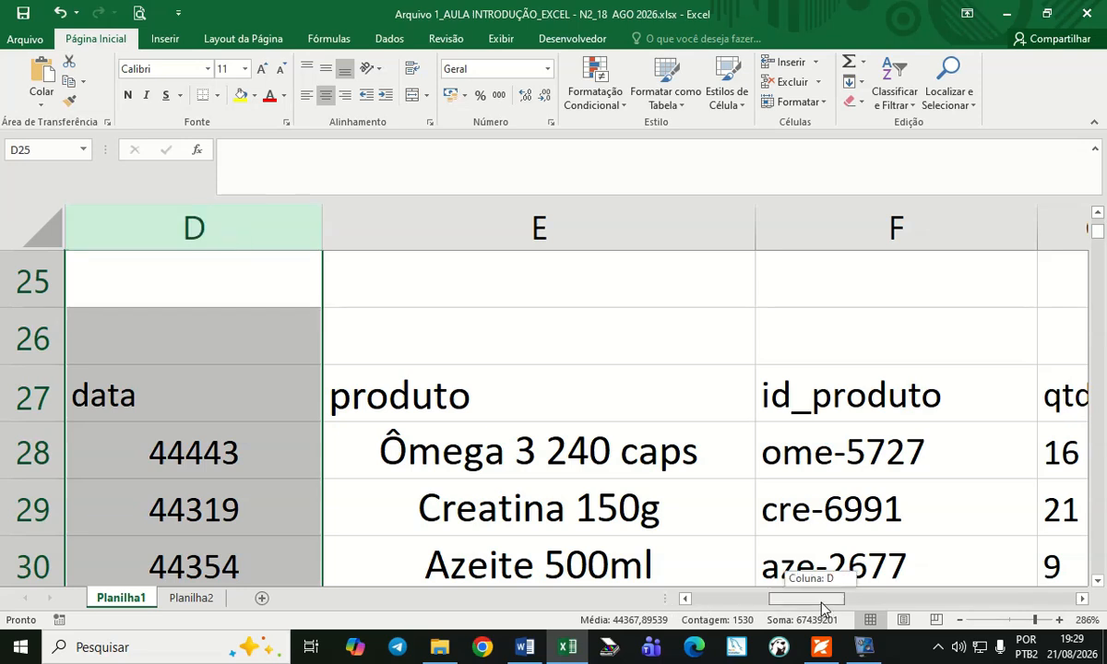
left_click(549, 239)
left_click_drag(546, 237, 773, 247)
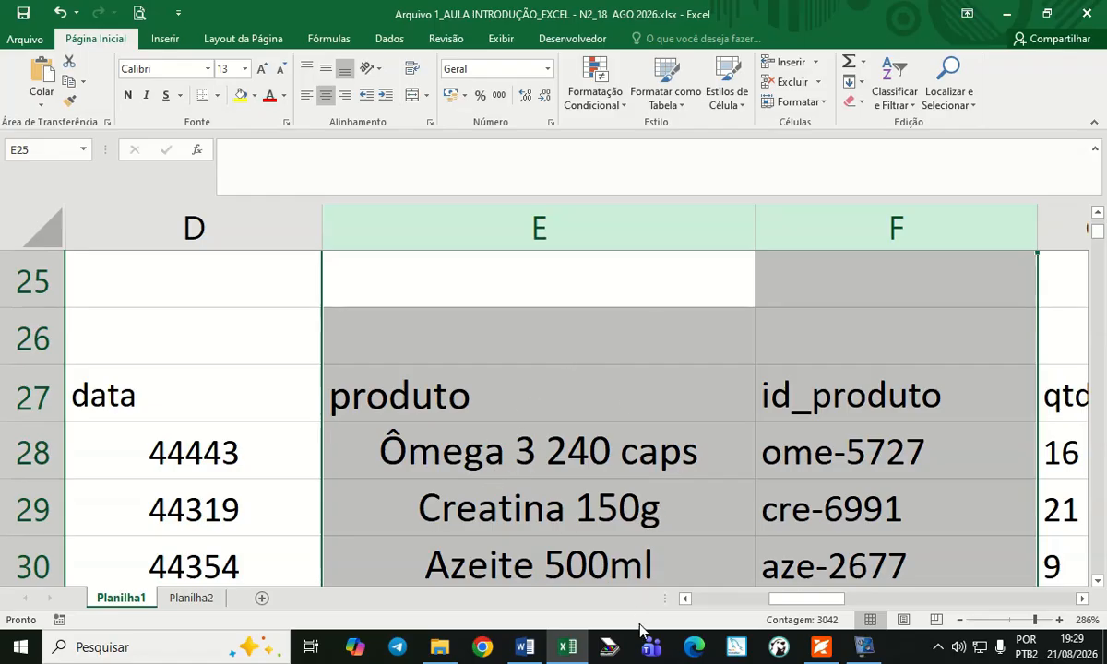
left_click_drag(828, 607, 877, 607)
left_click_drag(405, 226, 985, 237)
left_click(727, 409)
left_click_drag(687, 240, 1006, 259)
left_click(756, 234)
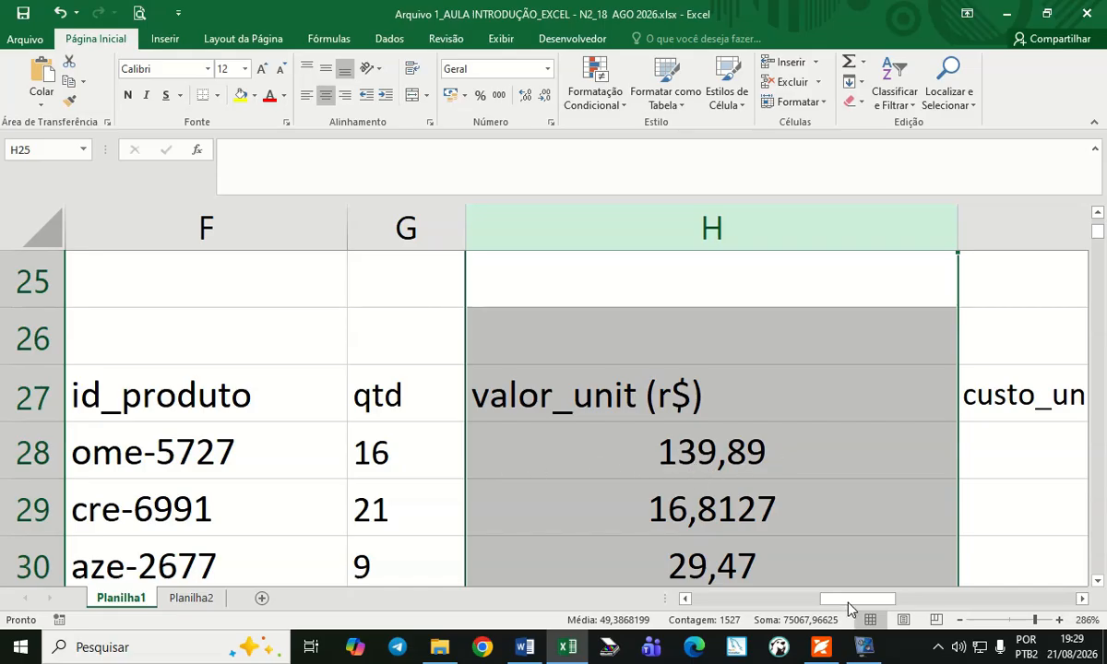
Compare the qtd, valor_unit (r$) and custo_unit (r$) columns one at a time, ending with the nome_cliente column selected.
left_click(1082, 599)
left_click(1083, 599)
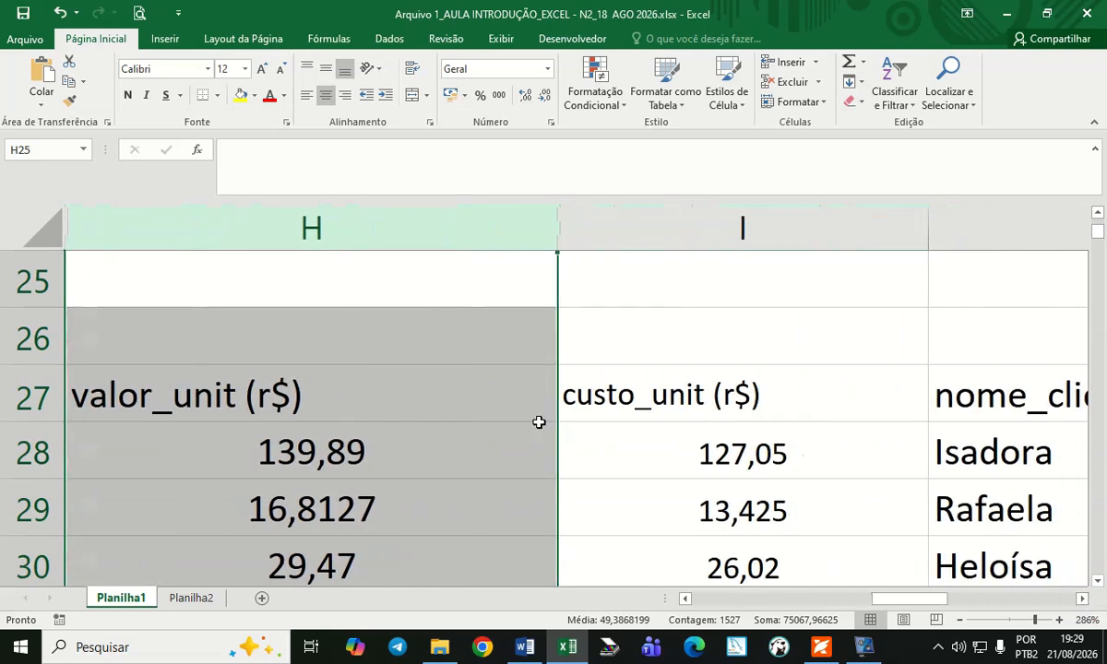
left_click_drag(895, 600, 848, 603)
left_click(411, 228)
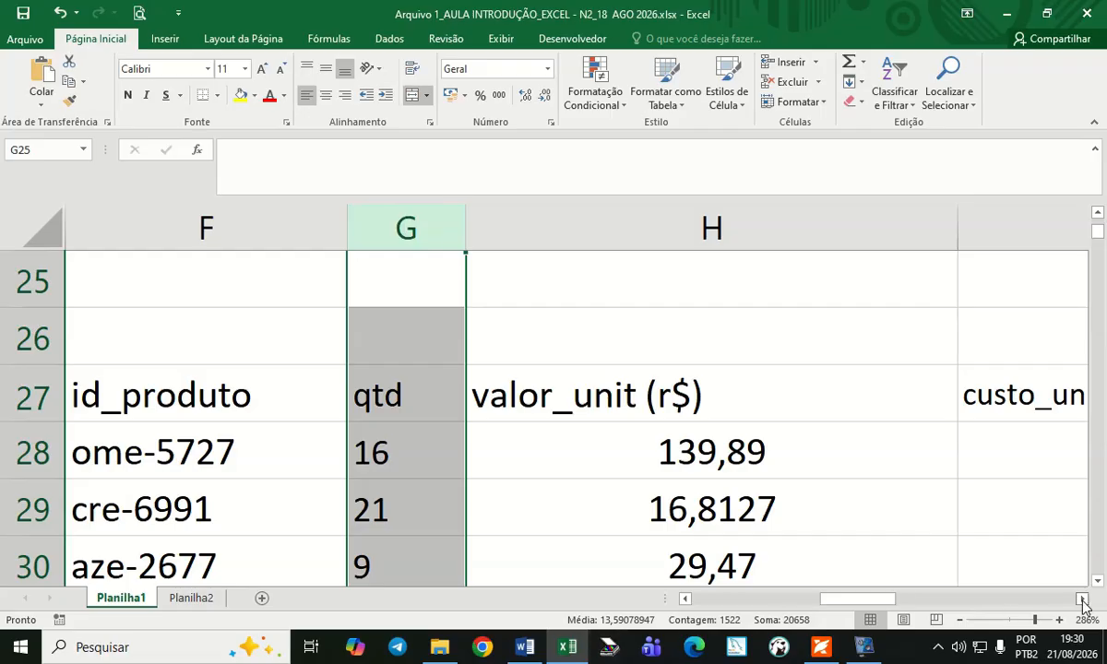
left_click(775, 230)
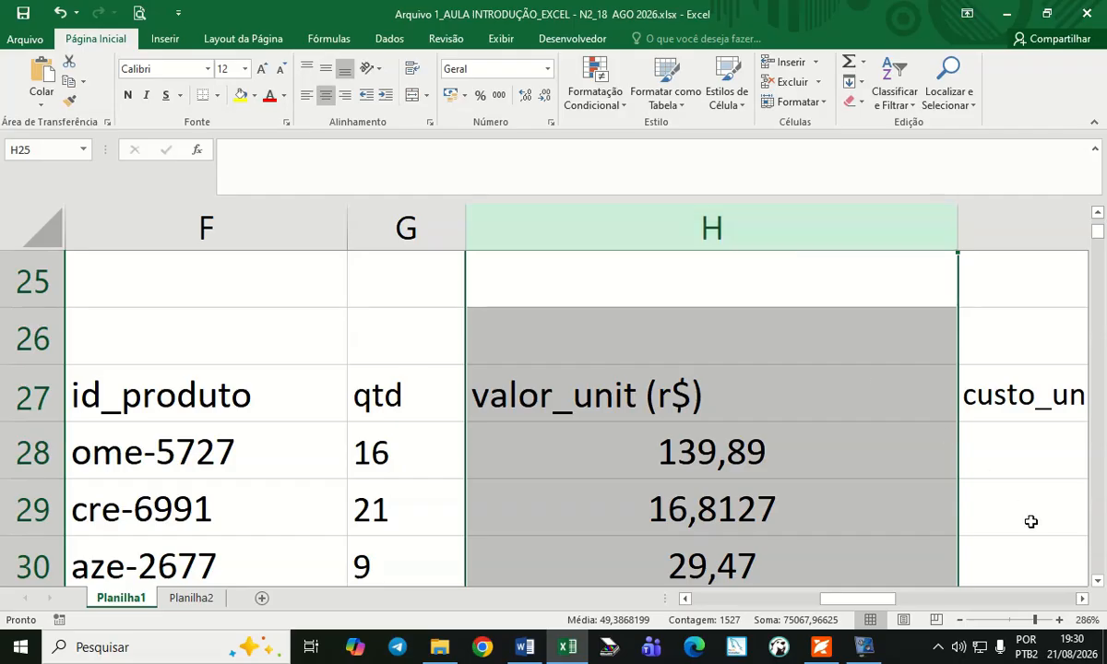
left_click(1083, 599)
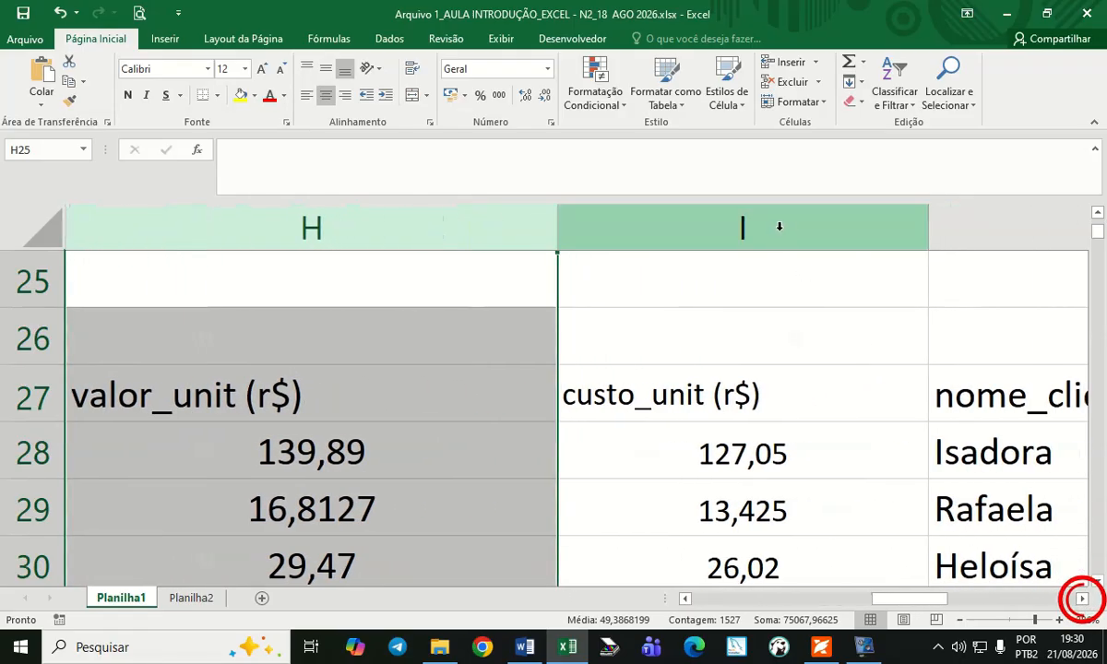
left_click(778, 227)
left_click(1082, 602)
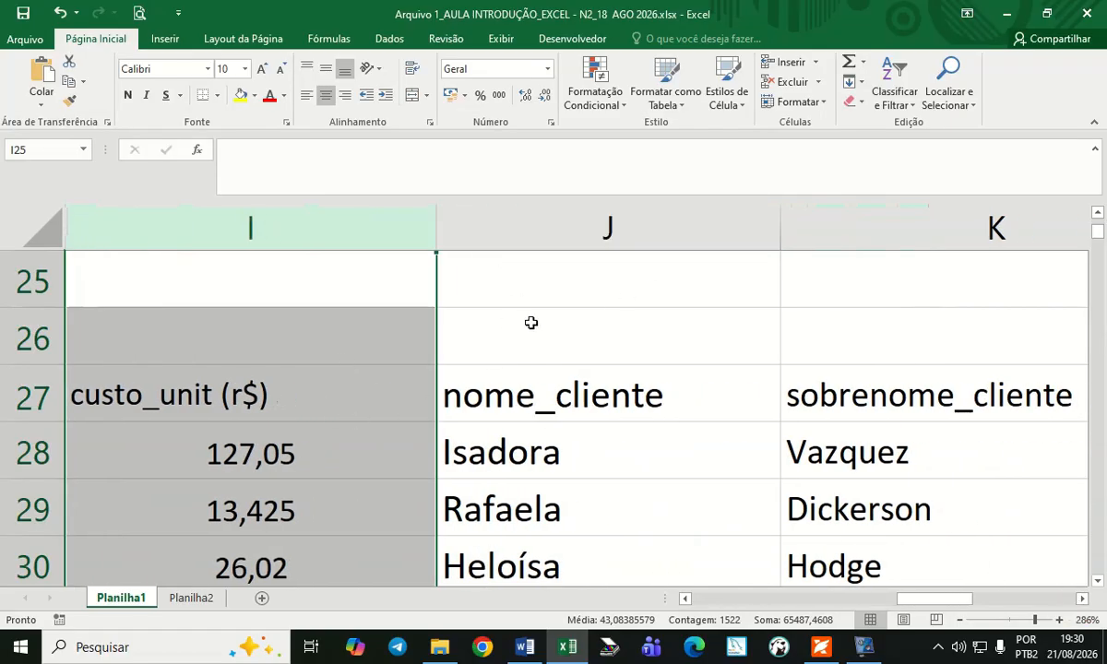
left_click(514, 223)
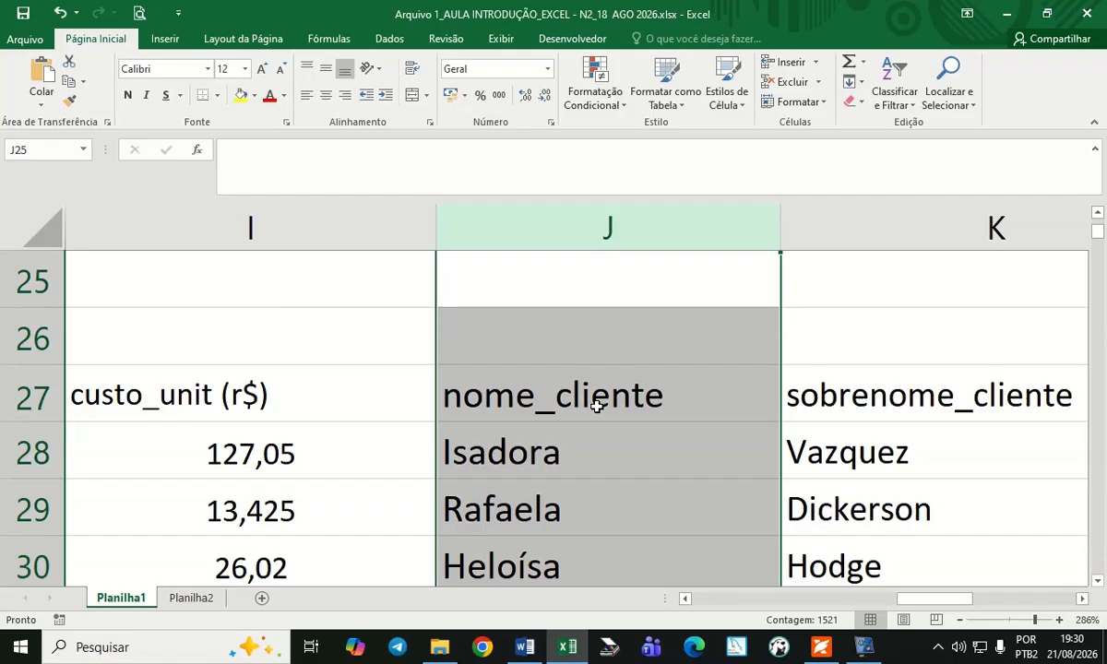
Revisit the qtd and custo_unit (r$) columns, selecting columns G and I in turn.
left_click_drag(938, 600, 837, 605)
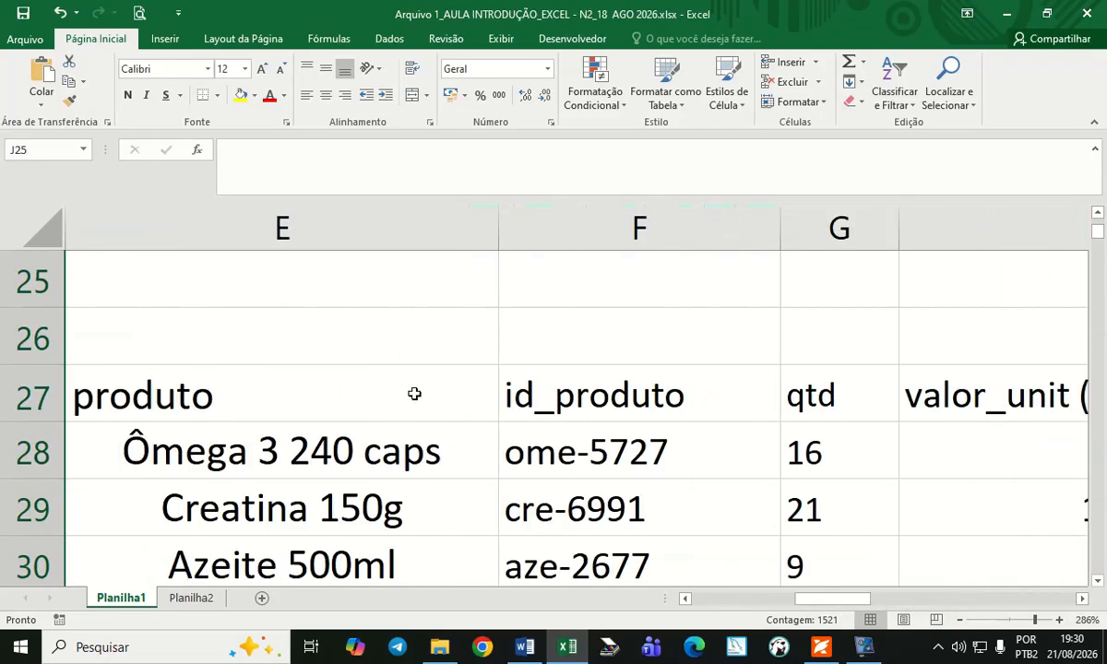
left_click(840, 228)
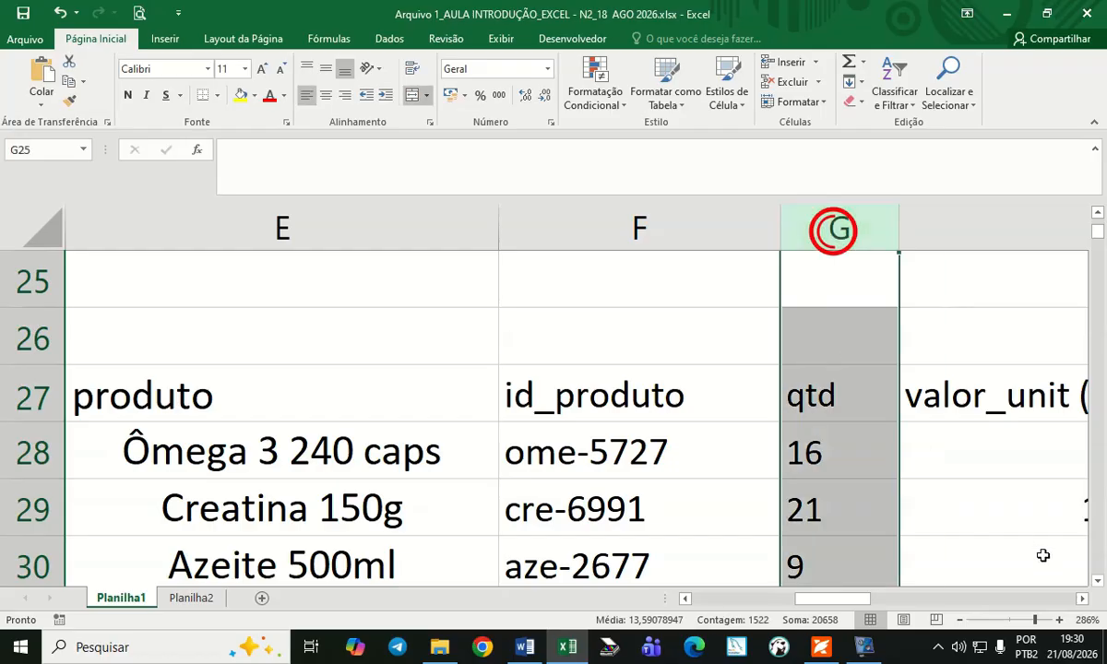
left_click(1084, 600)
left_click(1084, 600)
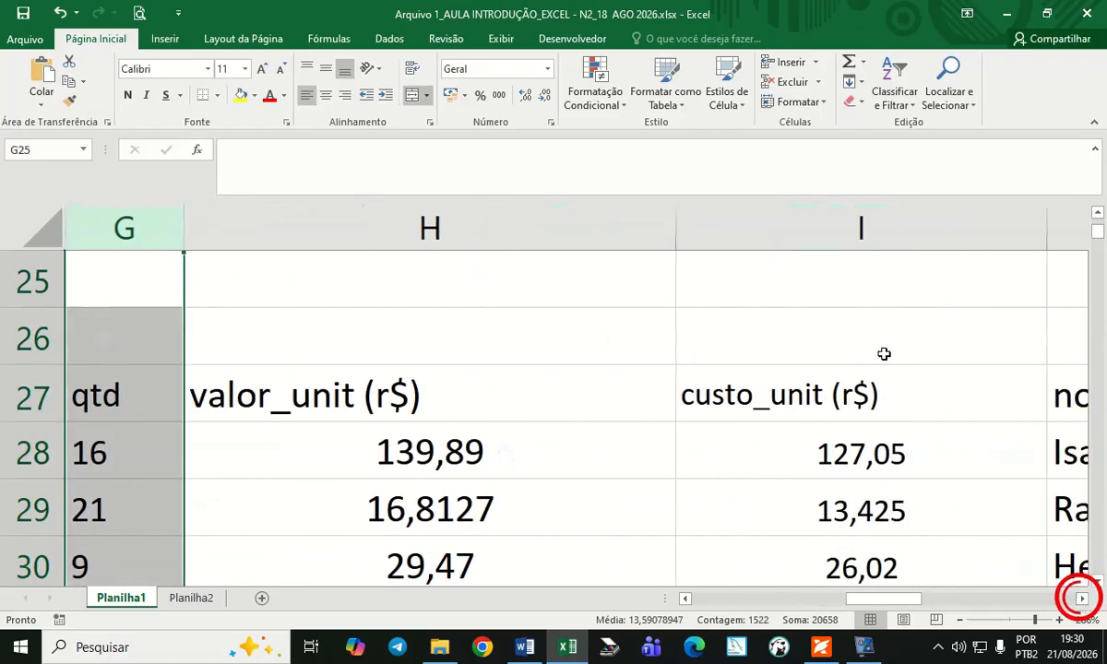
left_click(793, 236)
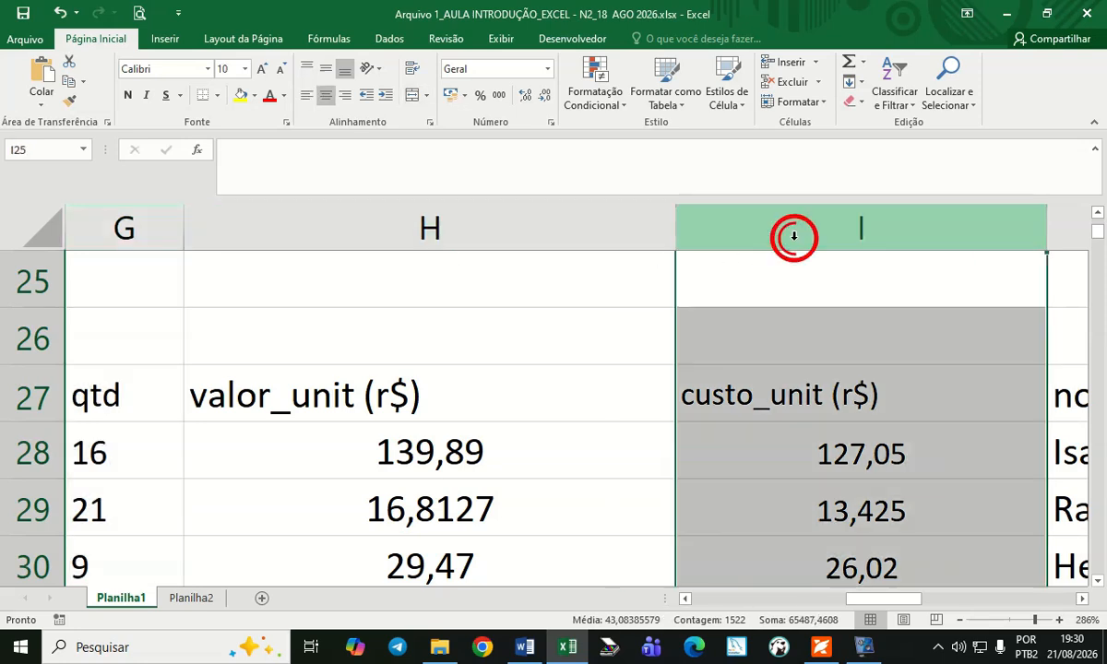
left_click(1084, 600)
left_click(1084, 599)
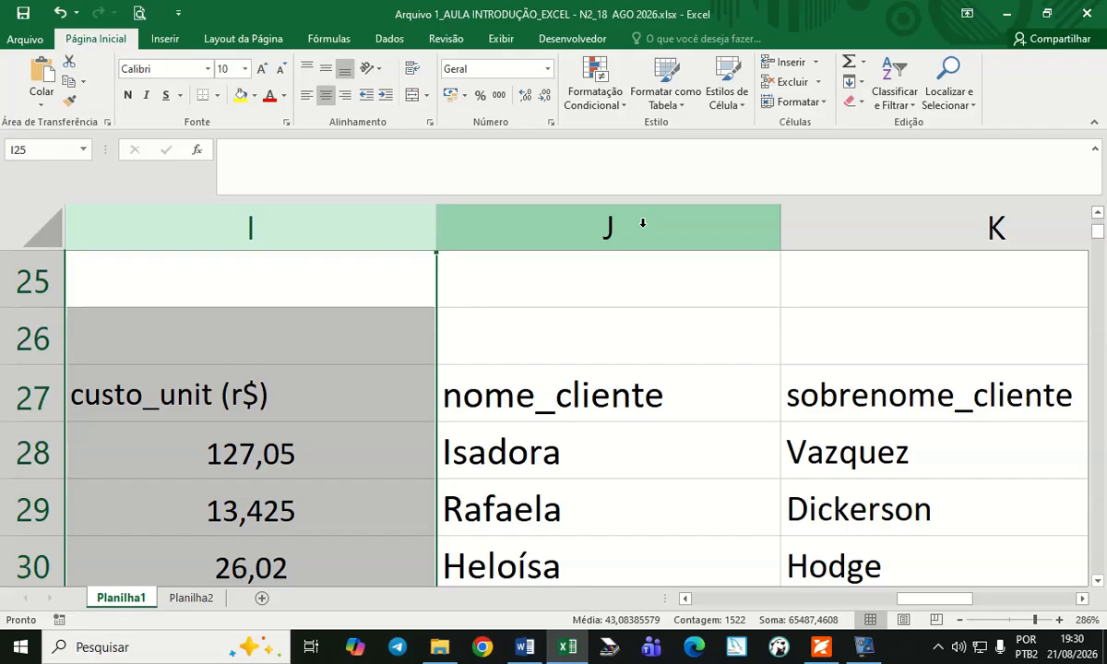
Examine the nome_cliente, sobrenome_cliente and cpf_cliente columns, including the first client name in J28.
left_click(1083, 599)
left_click(222, 226)
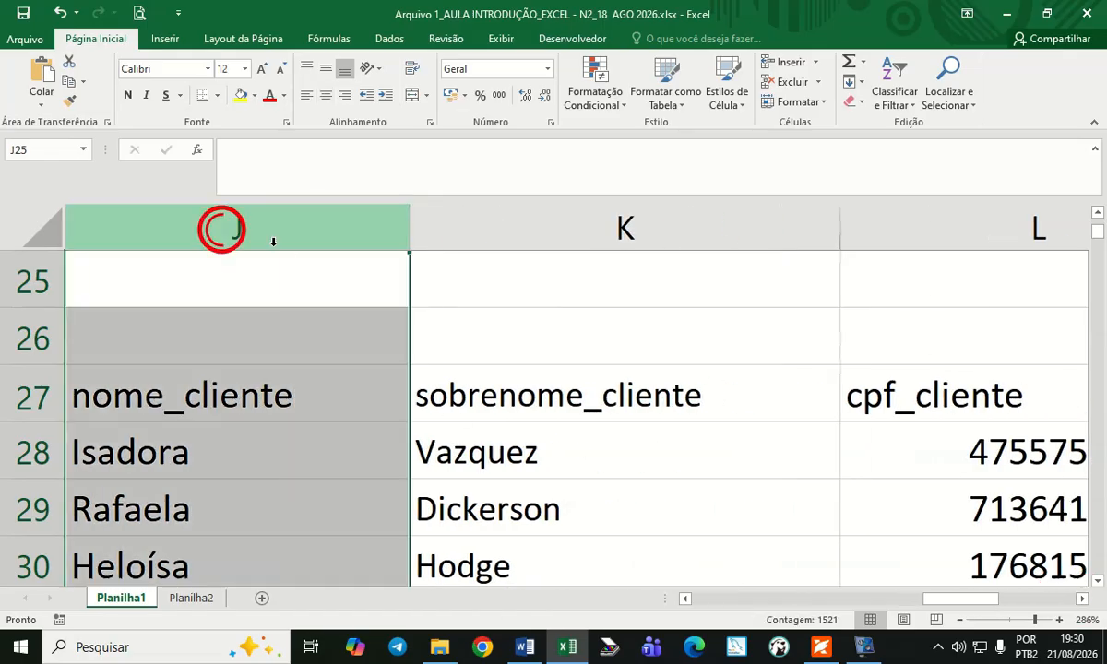
left_click(657, 226)
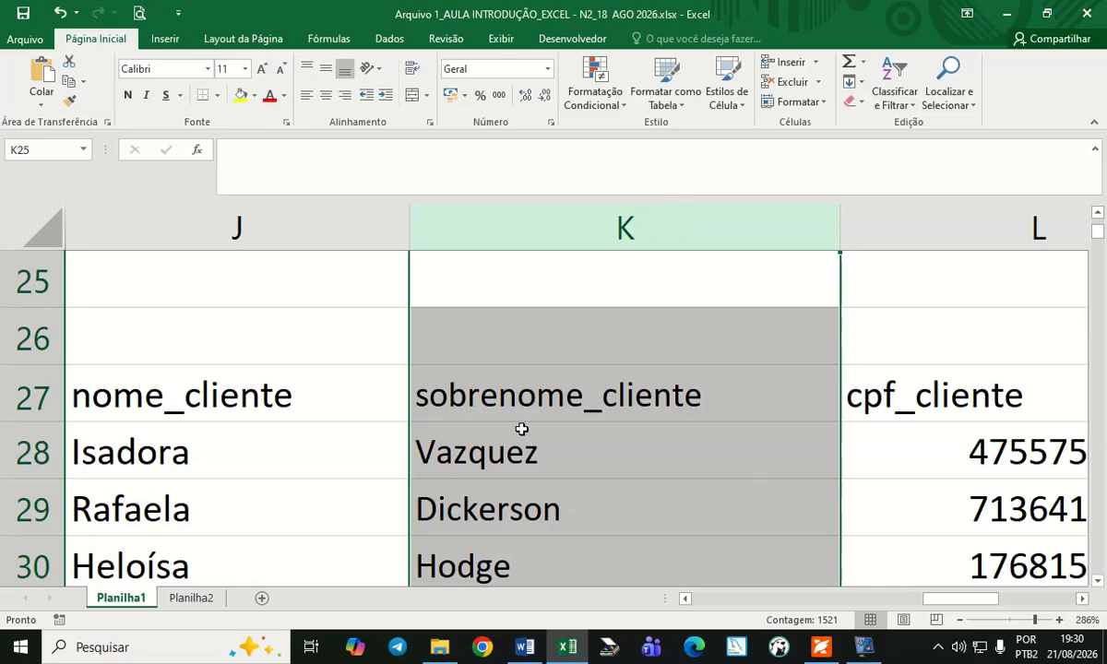
left_click(915, 220)
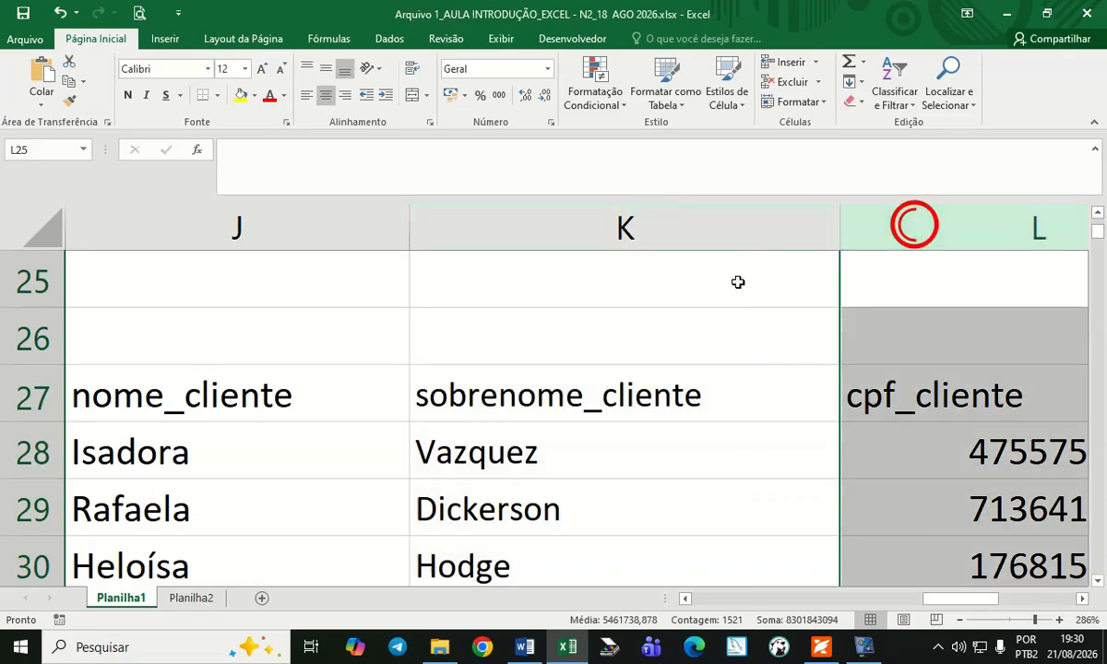
left_click(140, 452)
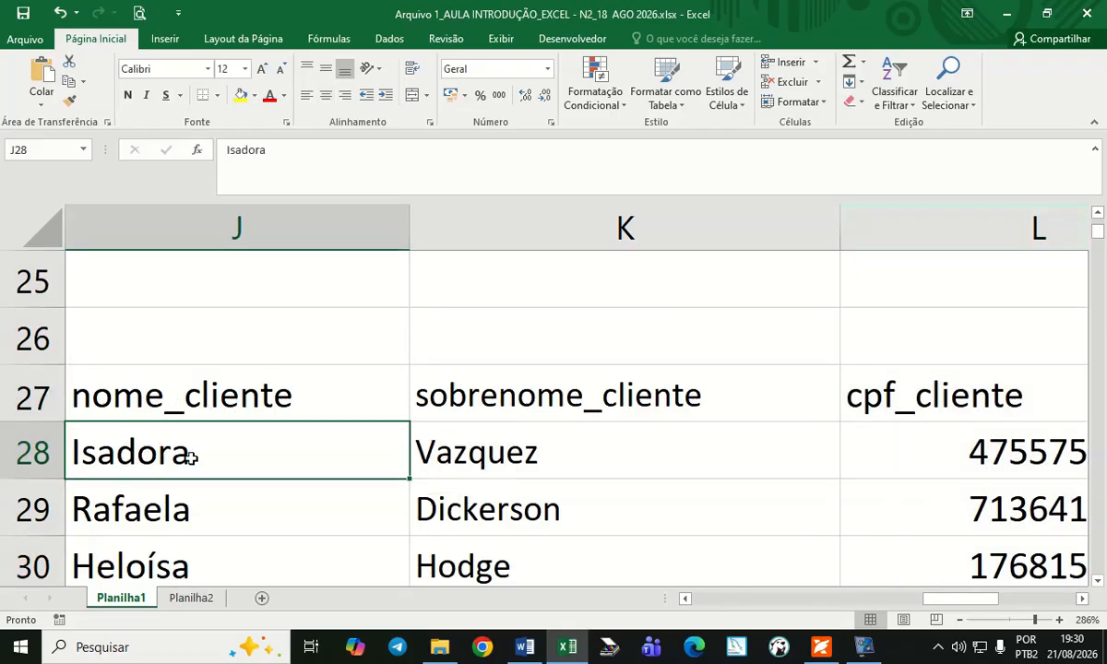
left_click(223, 230)
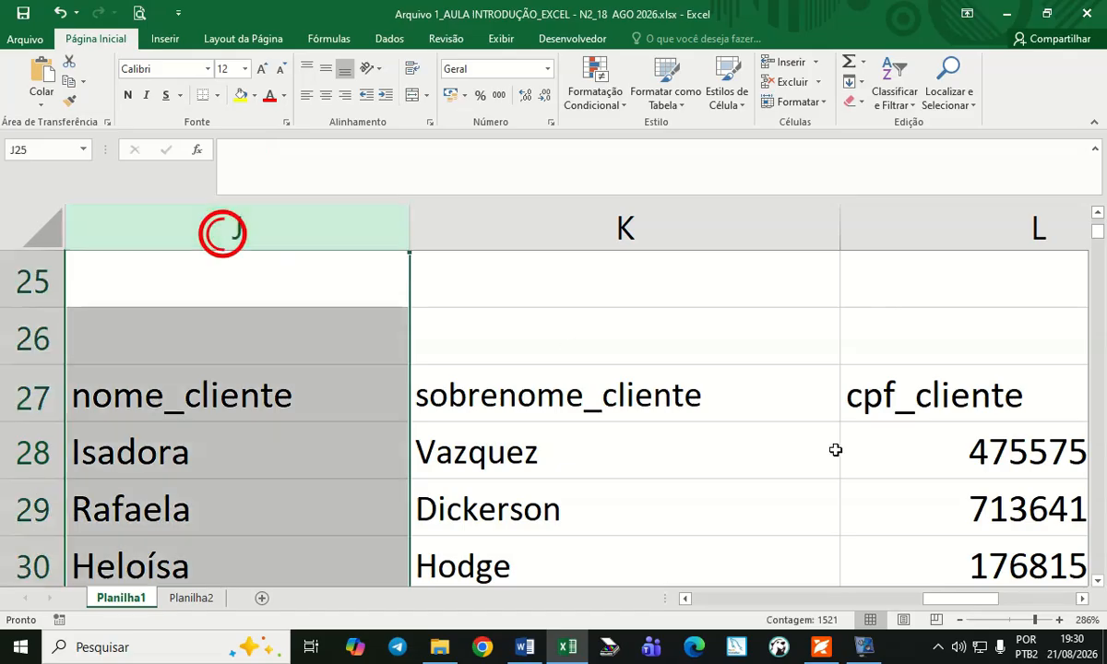
left_click(637, 228)
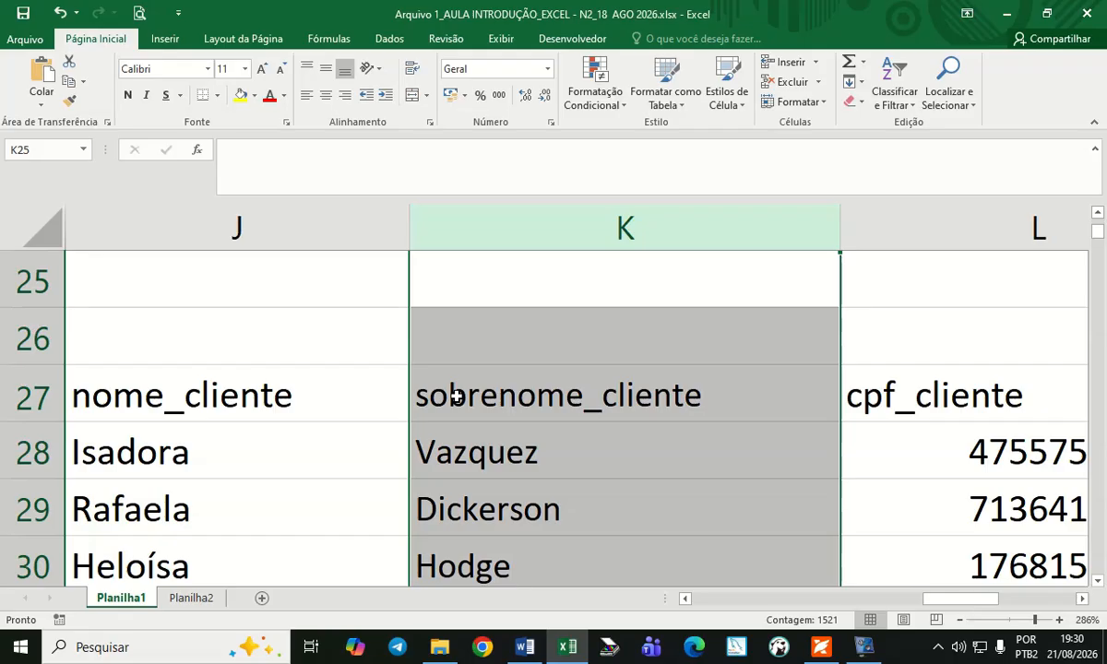
Inspect the cpf_cliente column by selecting all of column L and its first value in L28.
left_click(1083, 600)
left_click(1083, 599)
left_click(239, 236)
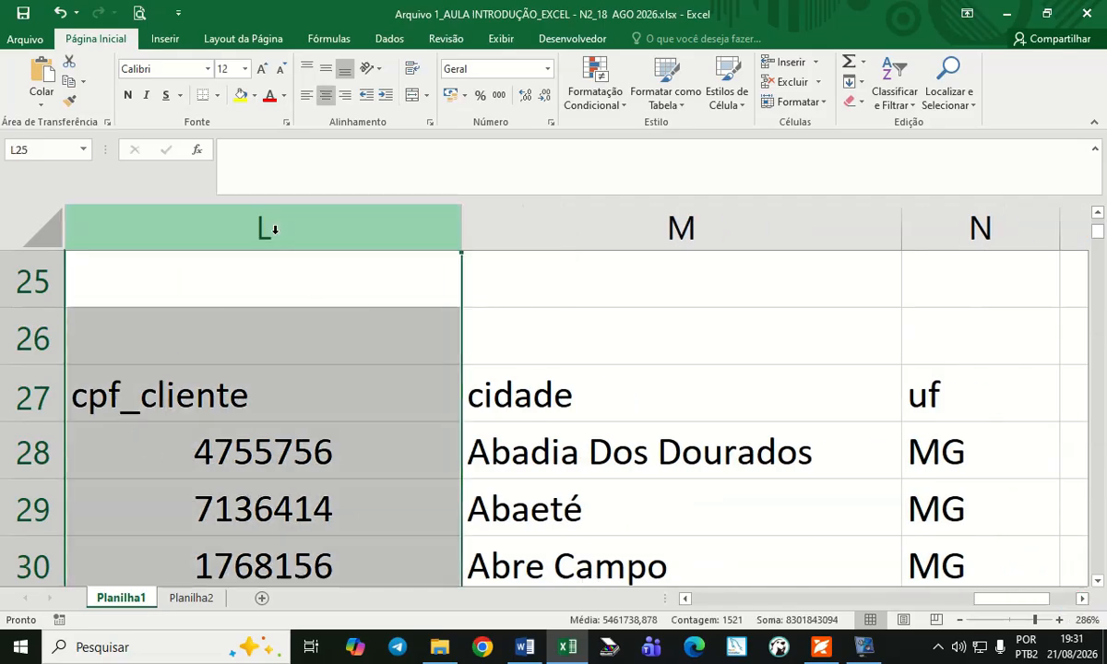
left_click(304, 213)
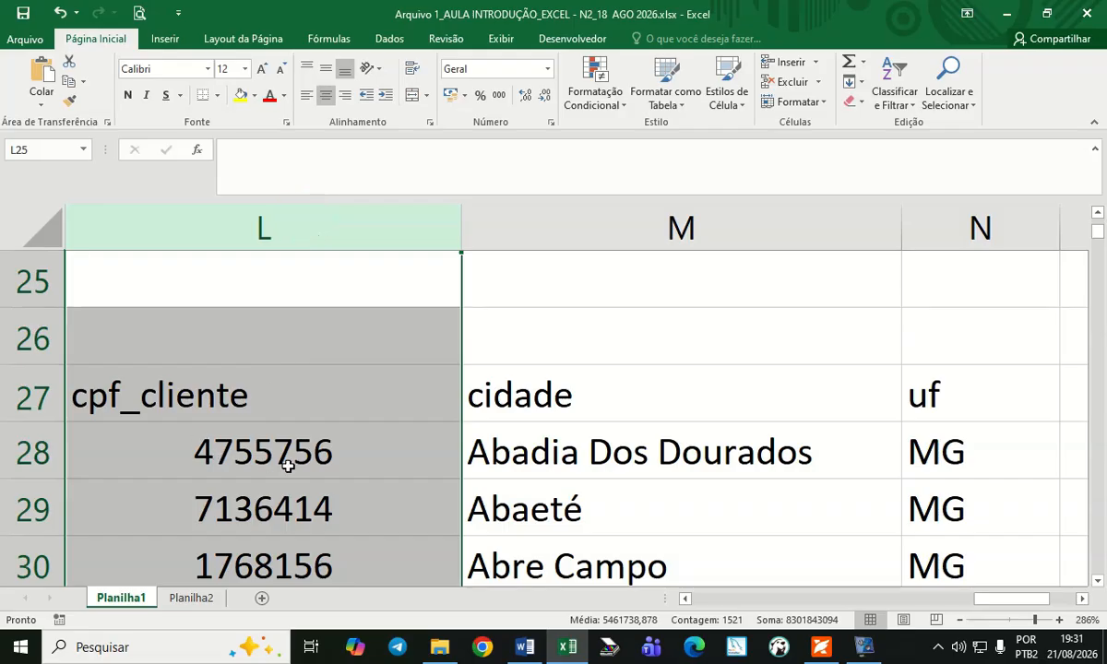
left_click(340, 459)
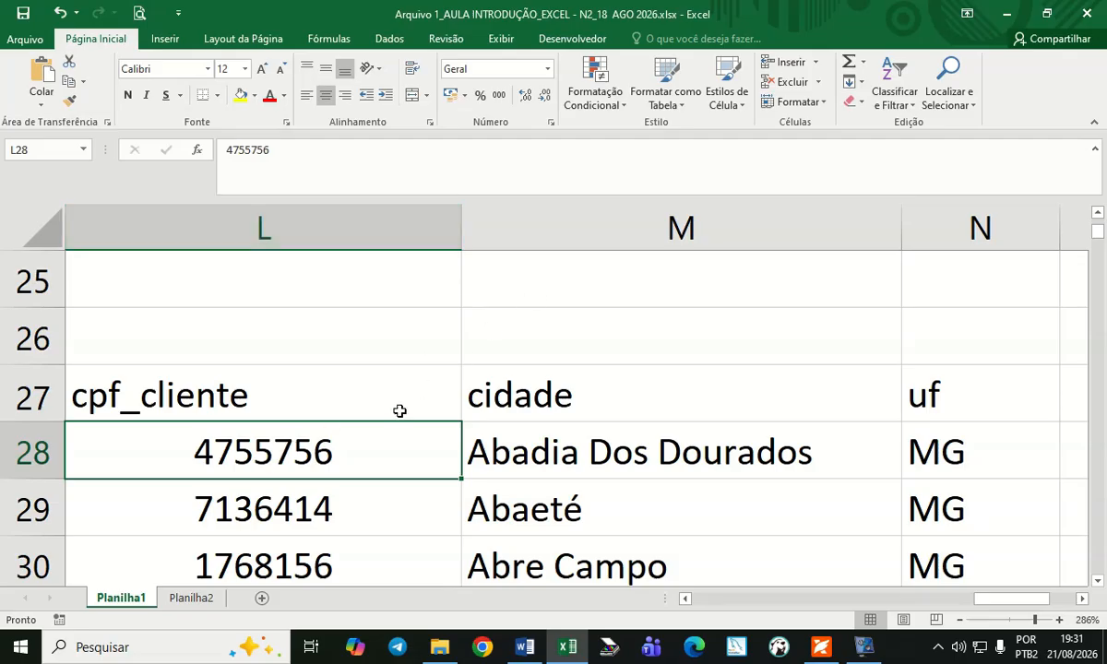
Open the Planilha2 sheet and inspect its CPF_CLIENTE_COMPLEM column, selecting column A and cells A2 and A3.
left_click(318, 599)
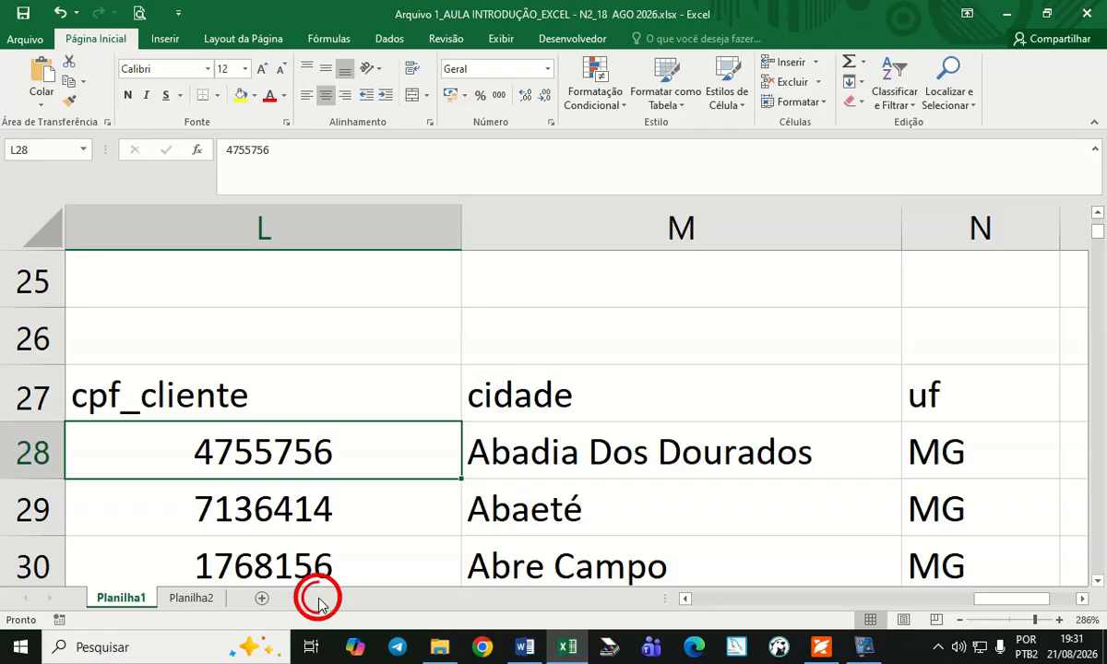
left_click(55, 600)
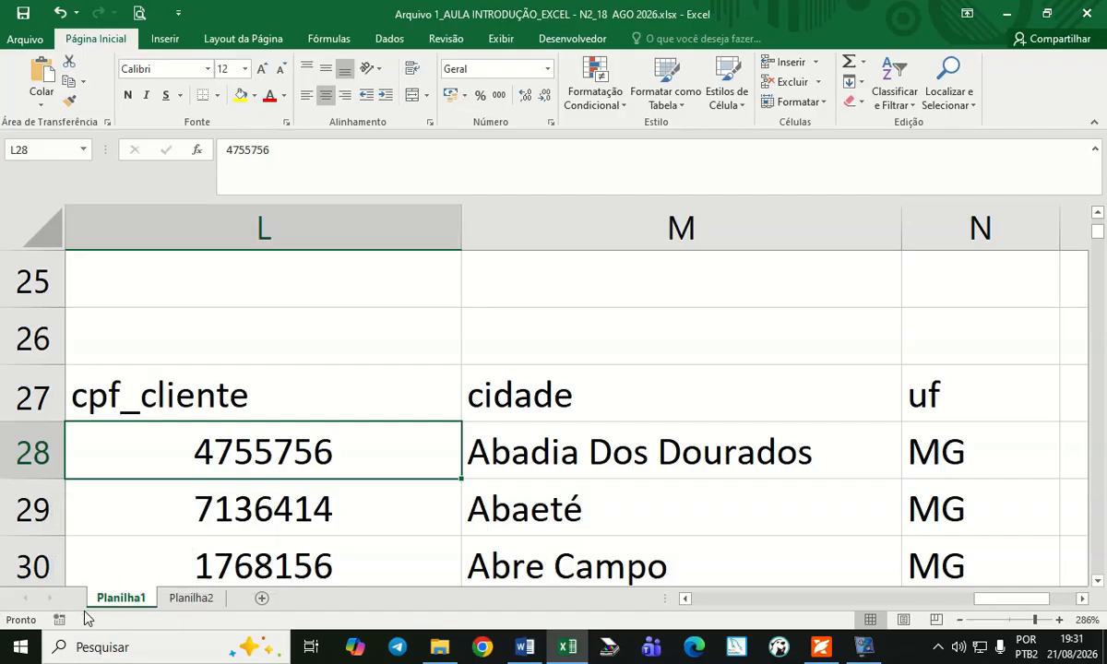
left_click(54, 607)
left_click(202, 602)
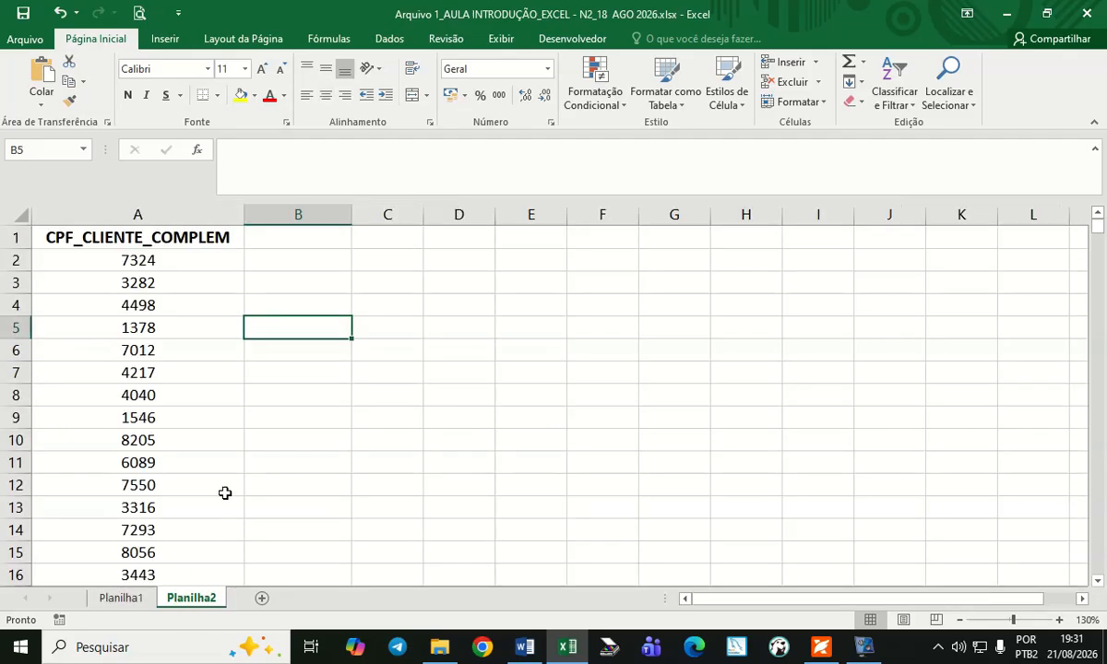
left_click(138, 217)
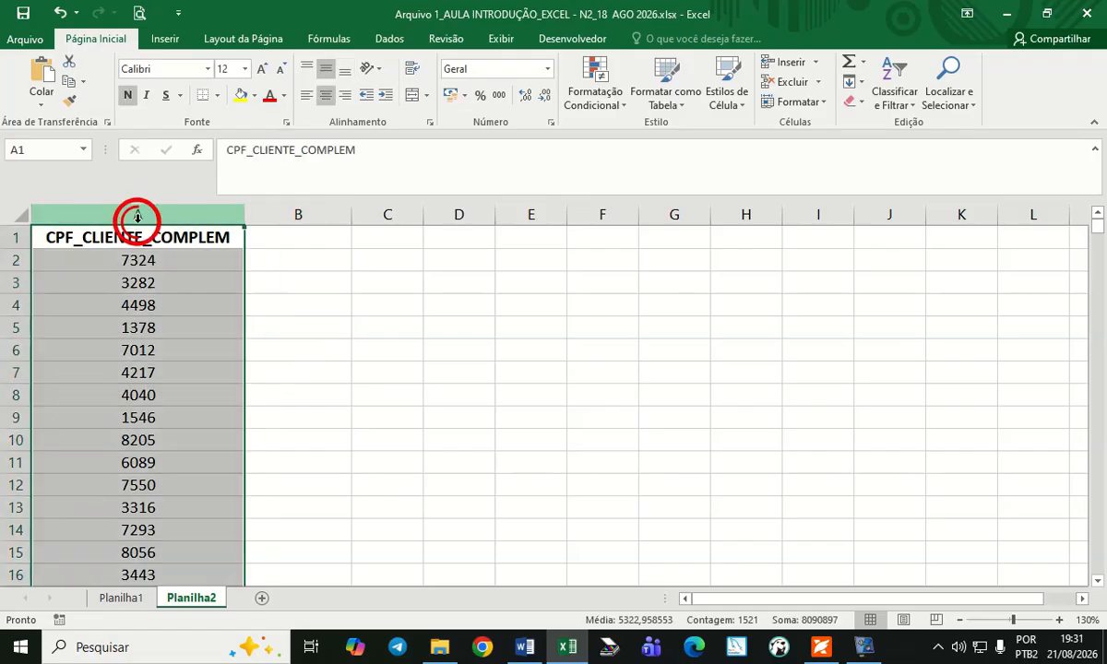
left_click(177, 262)
left_click(219, 285)
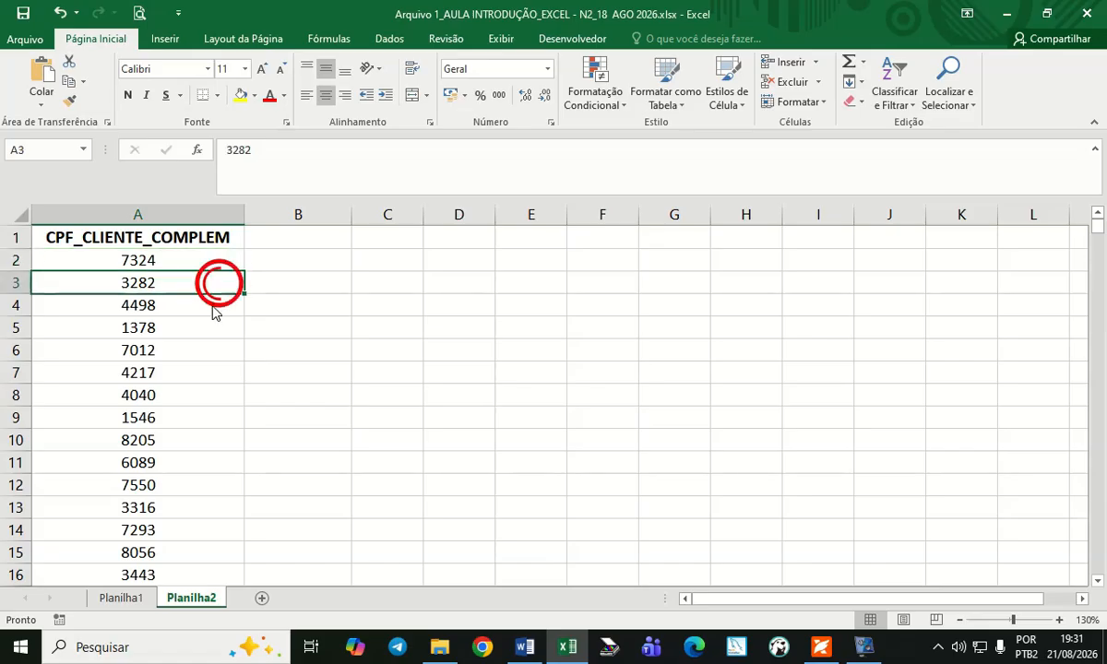
Inspect CPF_CLIENTE_COMPLEM cells A4 and A2 on Planilha2, comparing them with the cpf_cliente column on Planilha1.
left_click(189, 305)
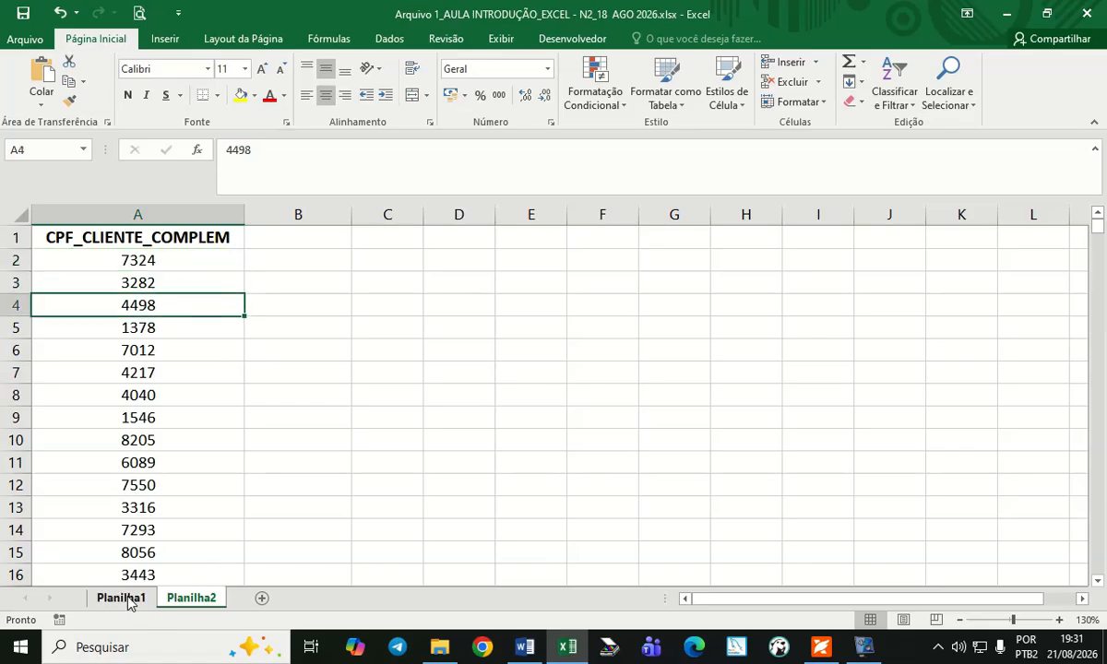
left_click(157, 264)
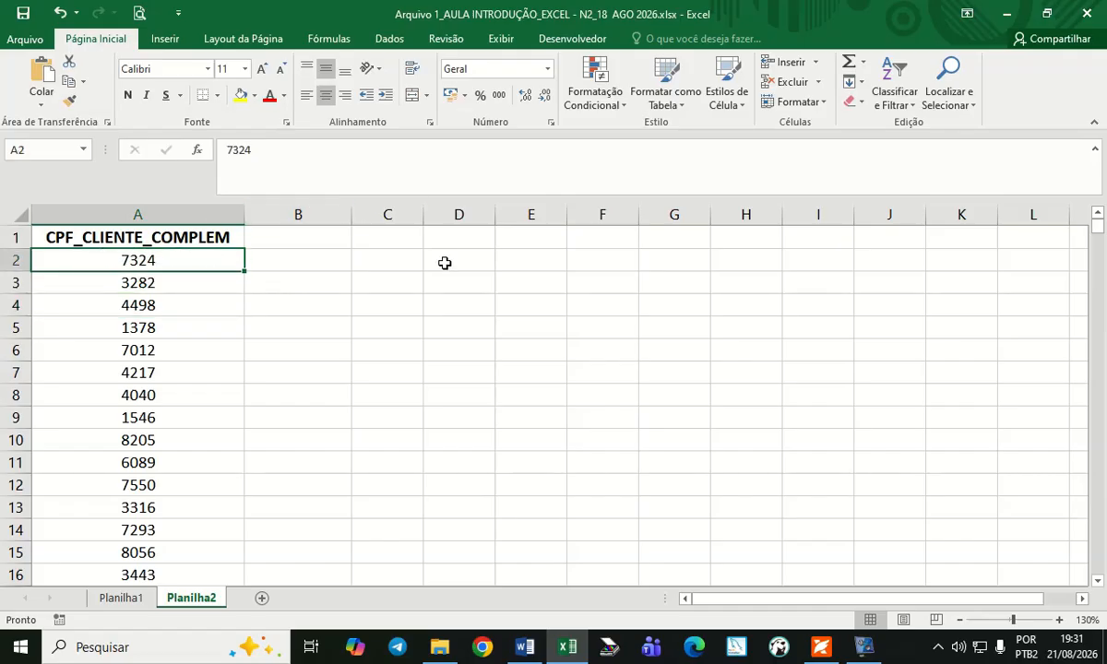
left_click(121, 598)
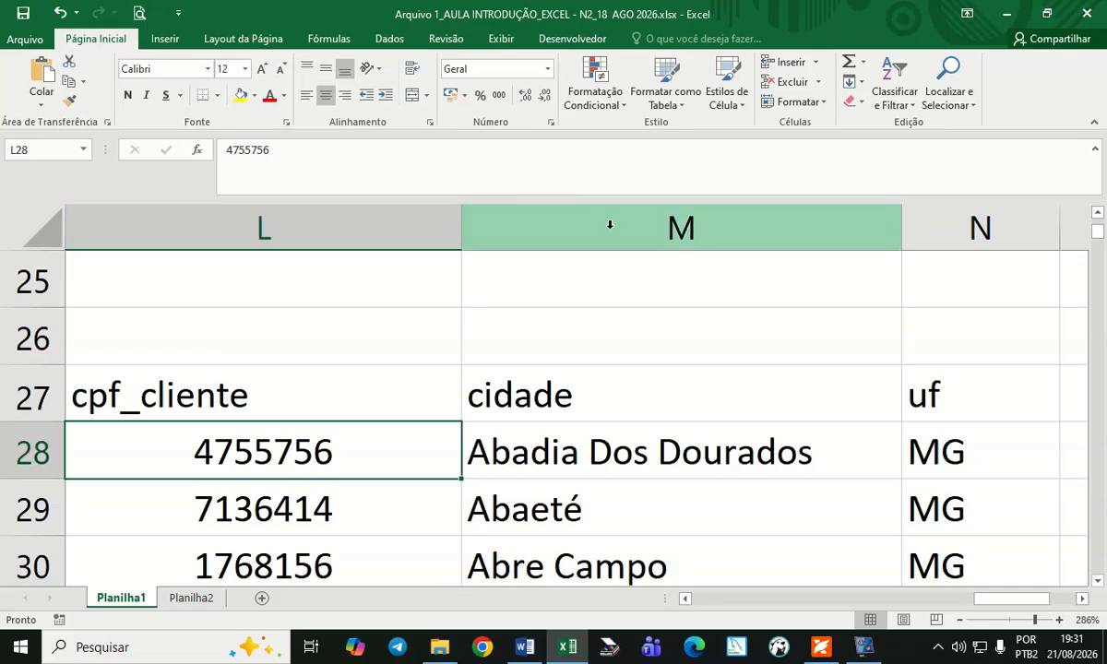
left_click(194, 599)
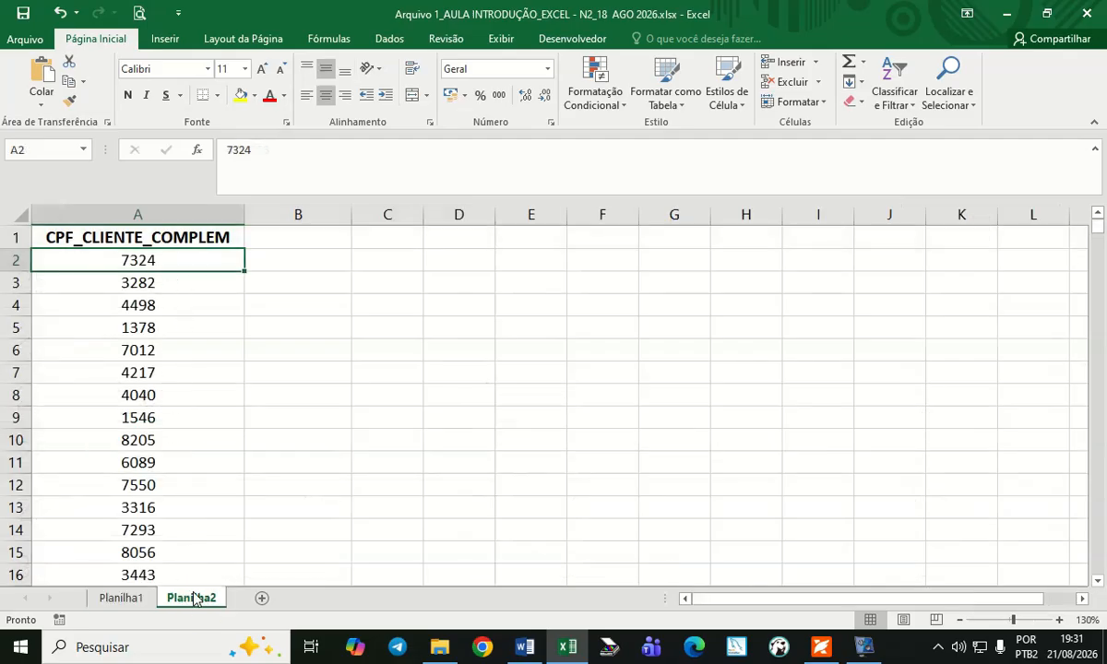
left_click(287, 601)
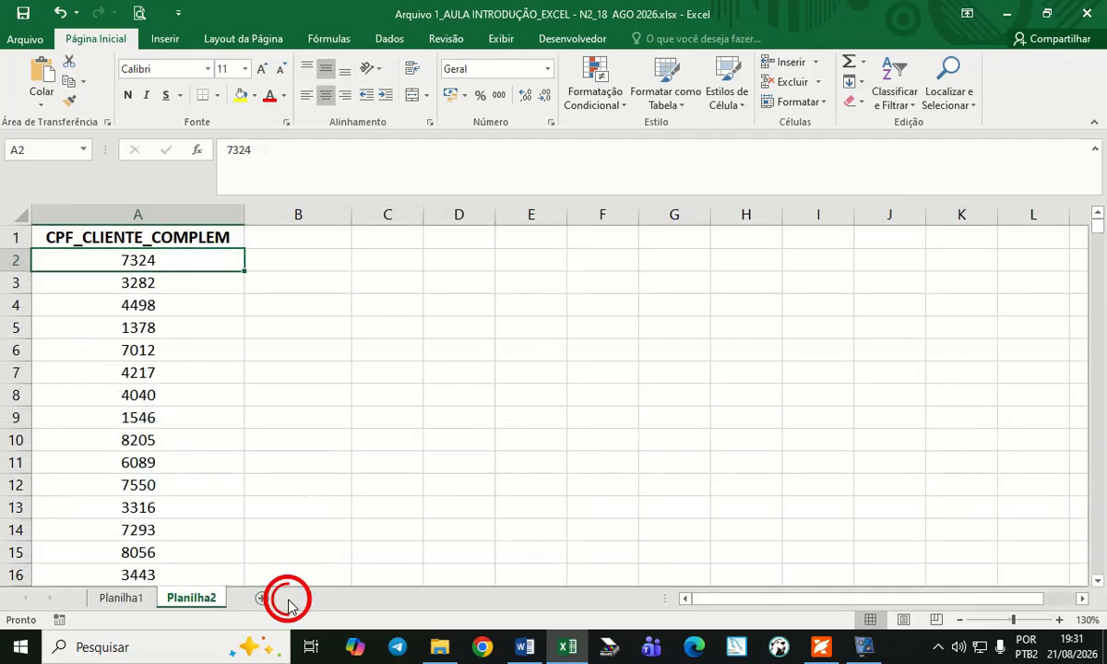
left_click(179, 267)
left_click(123, 598)
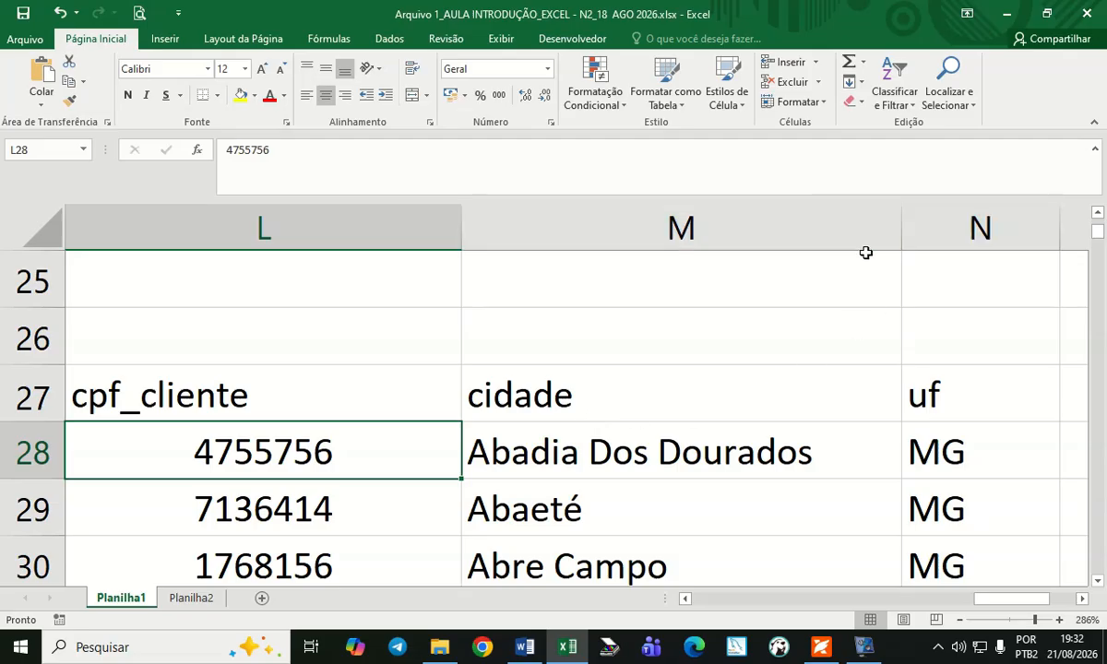
Review the cpf_cliente and cidade columns on Planilha1, checking Planilha2 in between and finishing on cell L28.
left_click(272, 226)
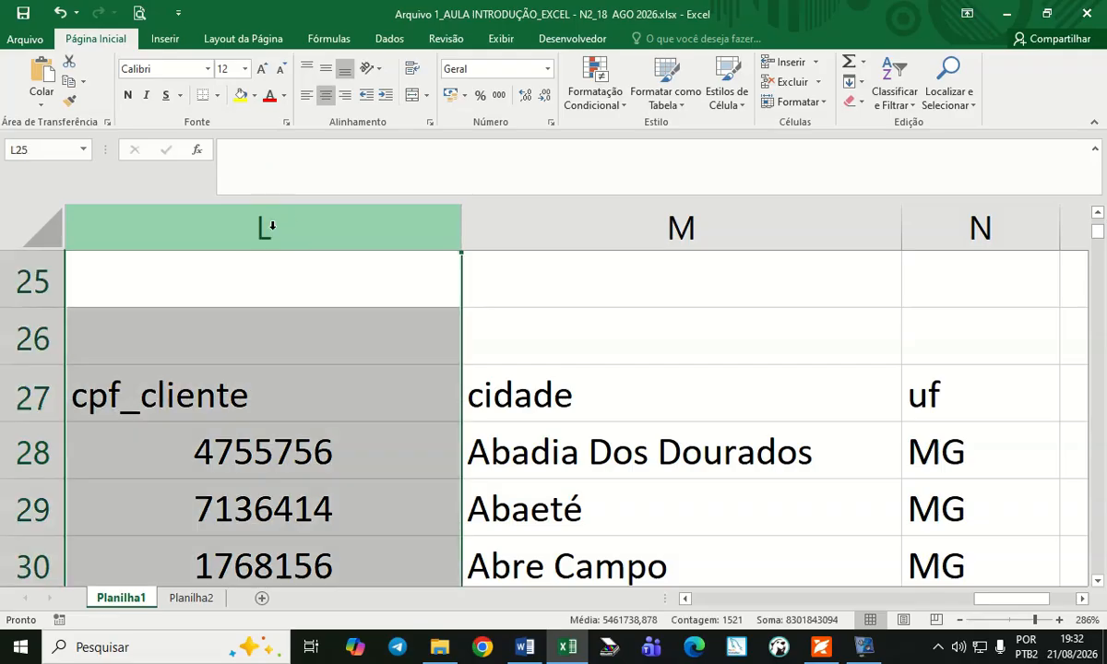
left_click(241, 452)
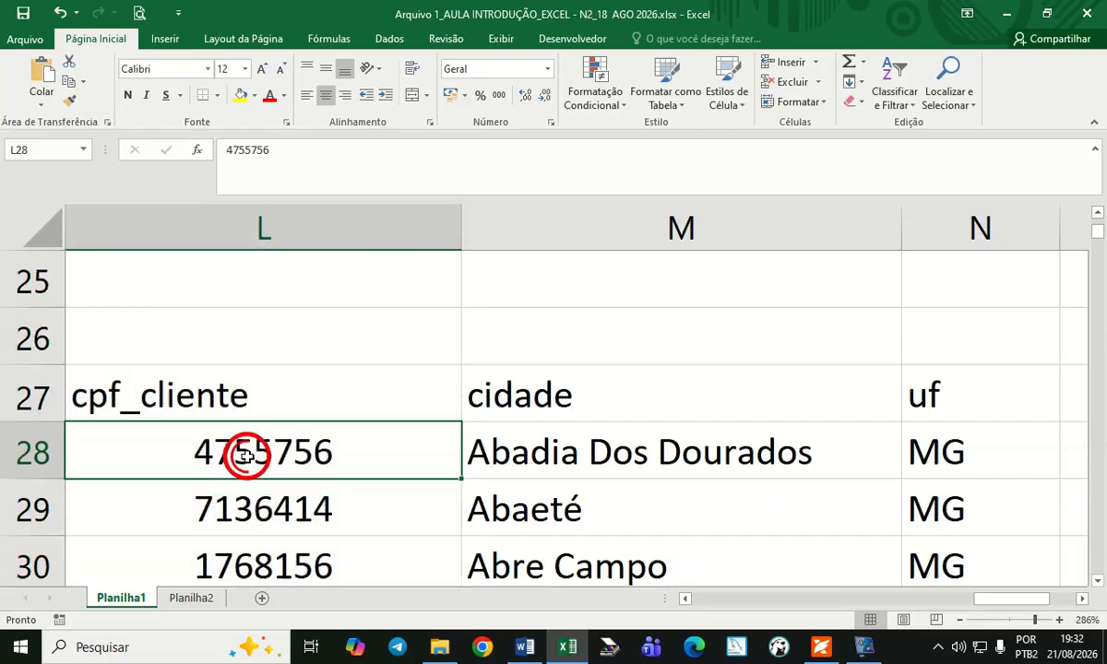
left_click(607, 221)
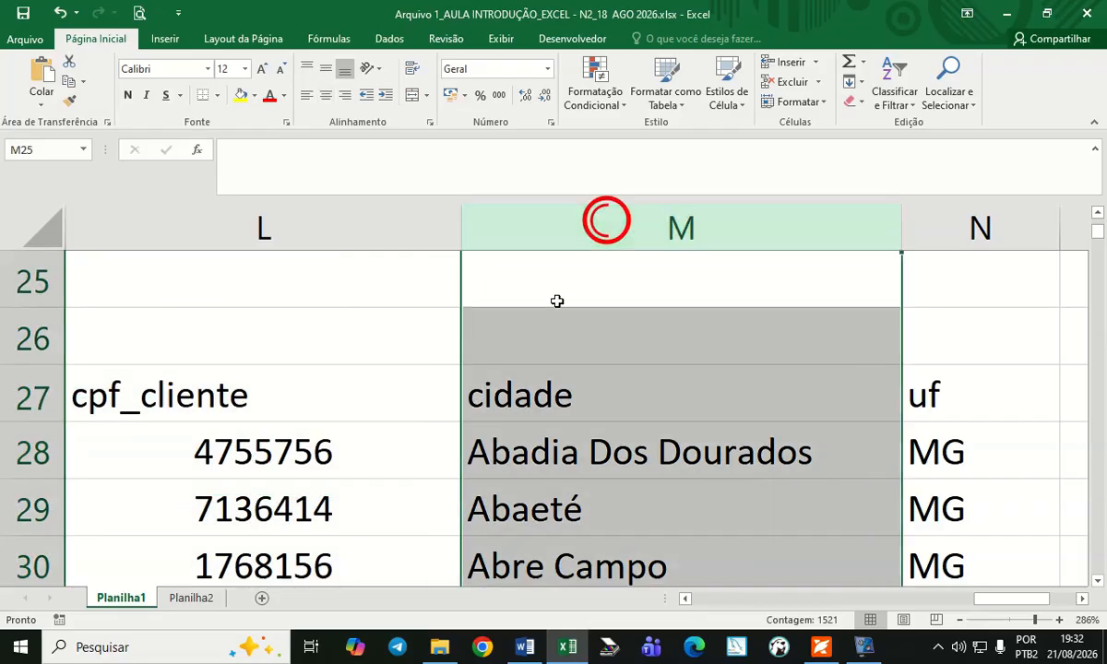
left_click(191, 598)
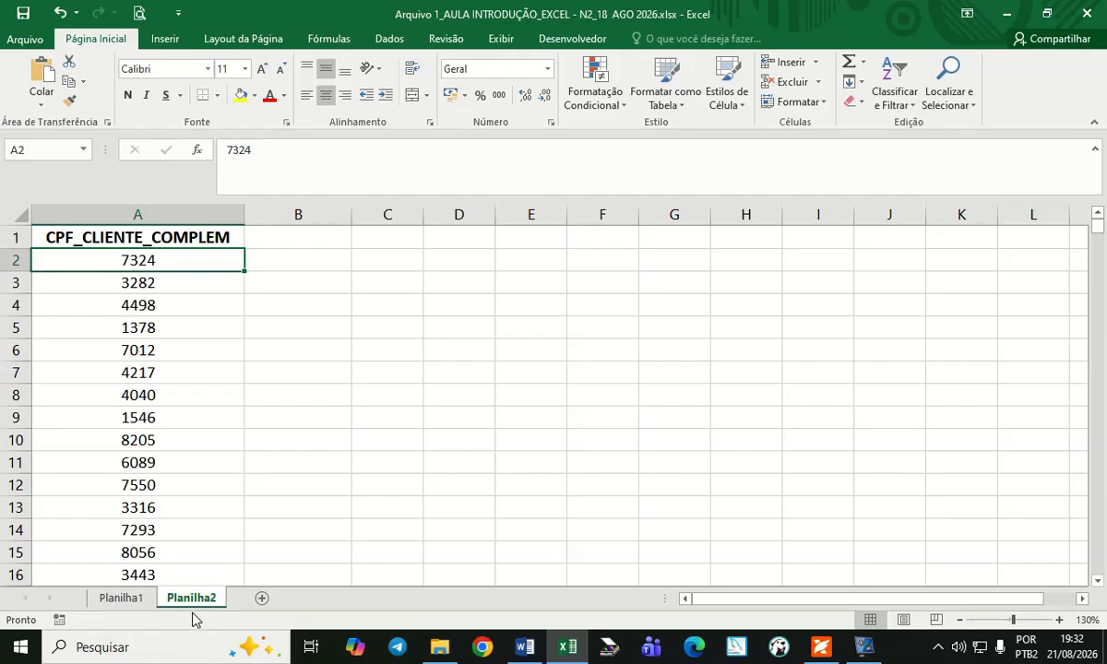
left_click(144, 601)
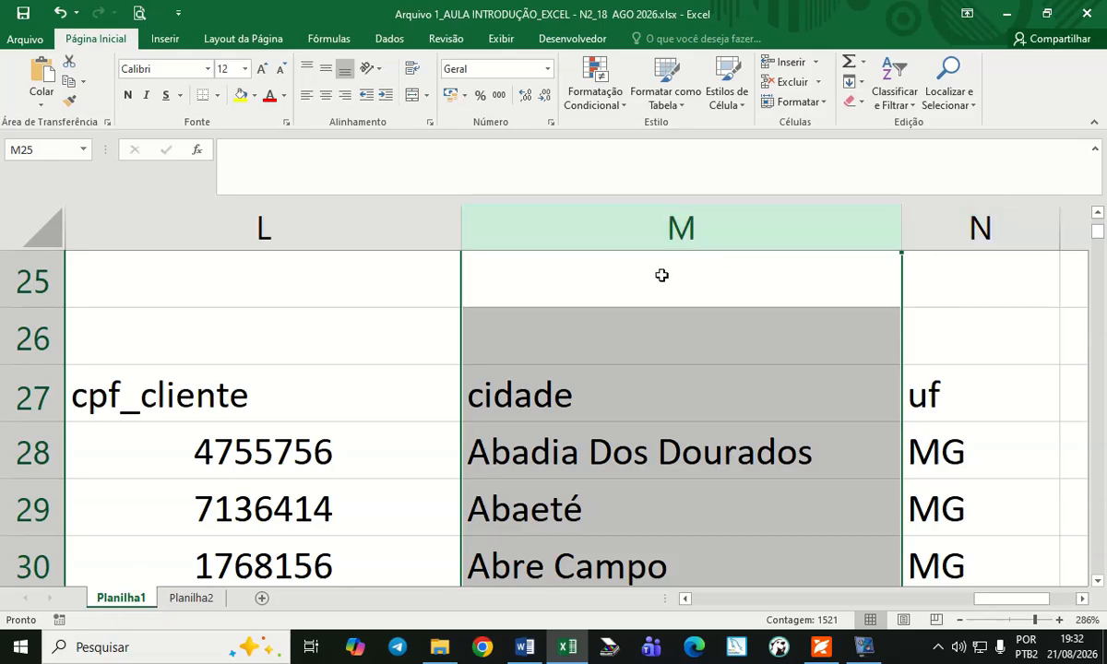
left_click(290, 459)
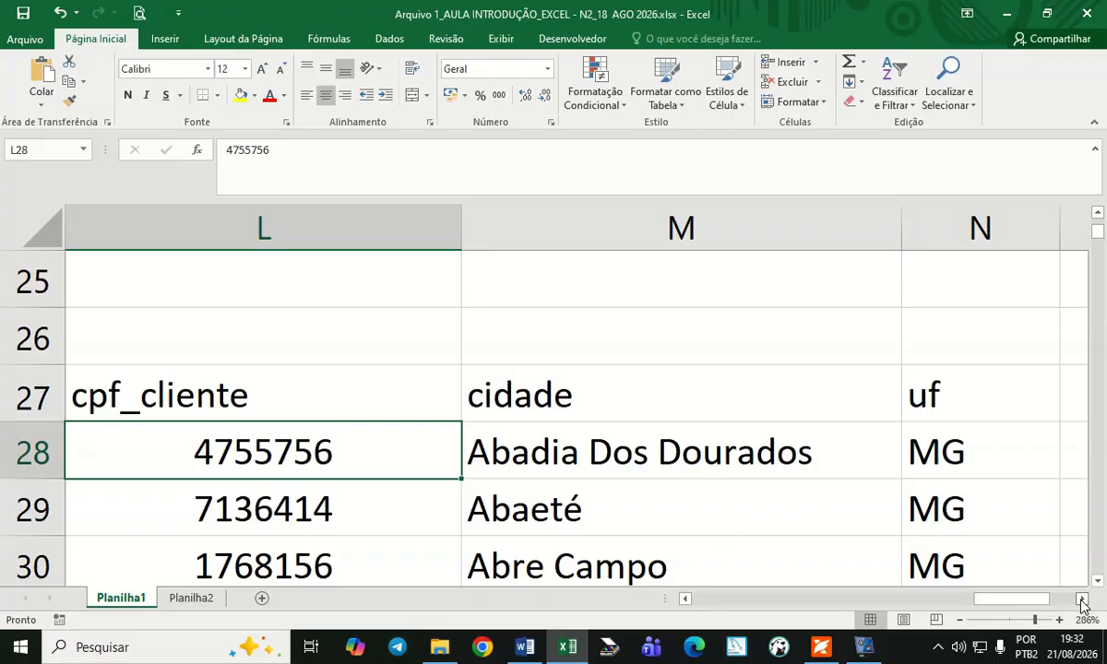
Examine the cidade and uf columns, selecting columns M and N, the uf header and its first value in N28.
left_click(1082, 599)
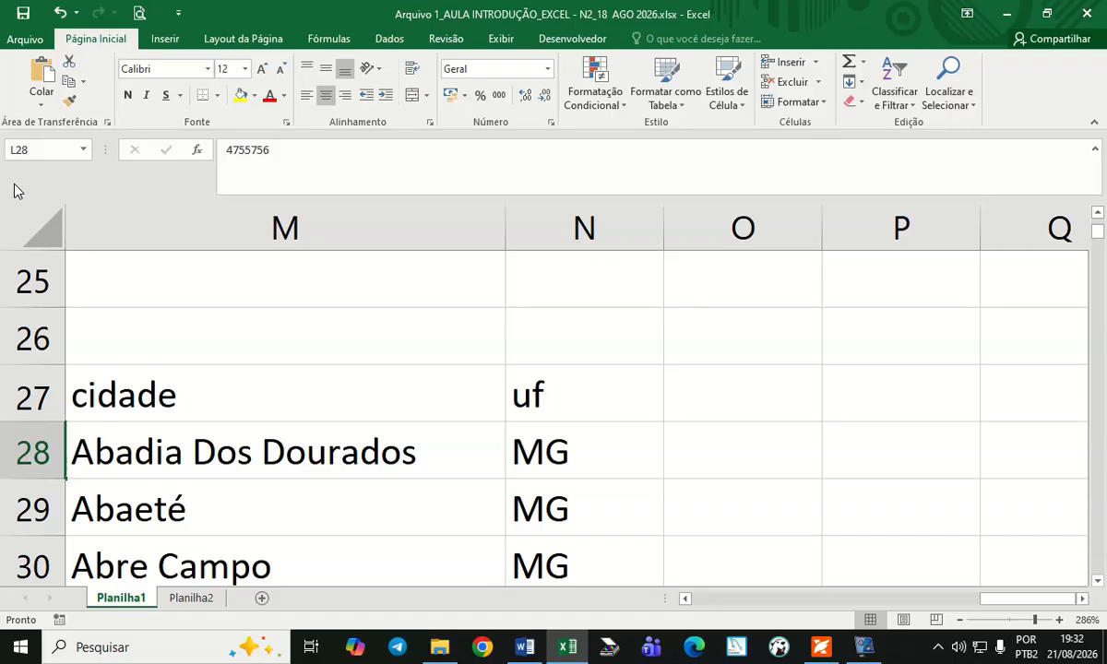
left_click(556, 221)
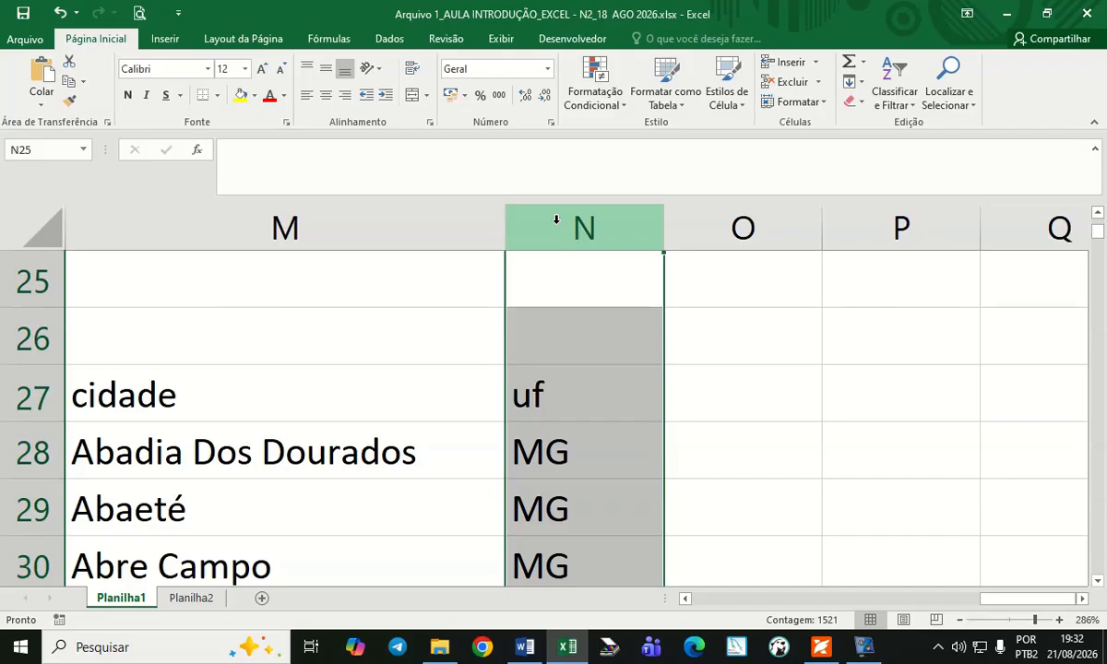
left_click(536, 392)
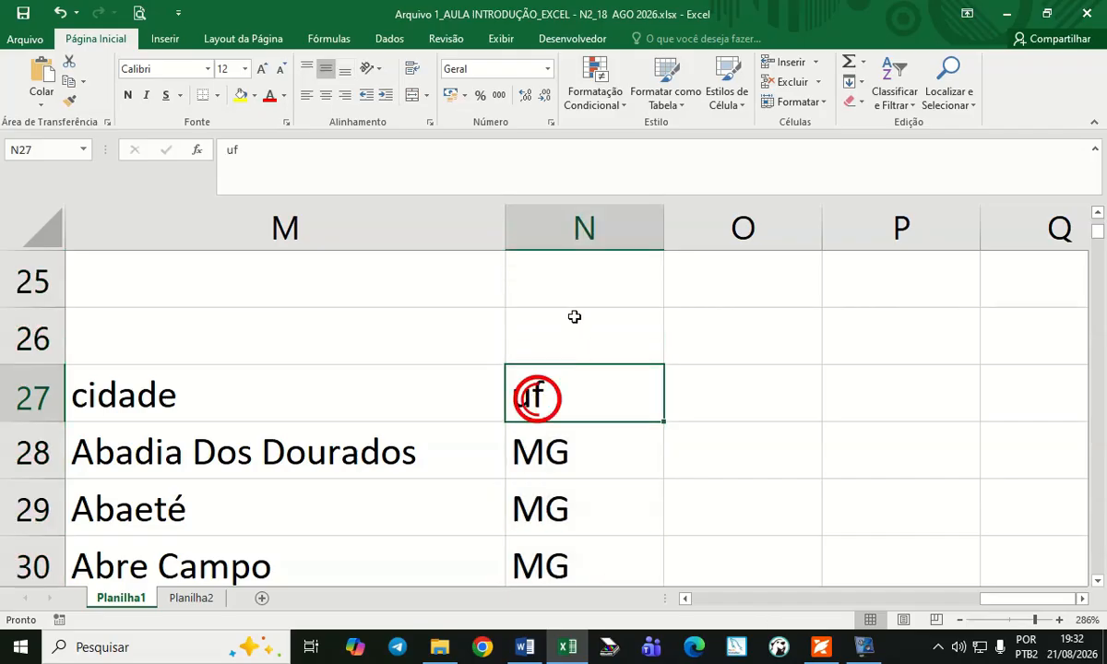
left_click(562, 233)
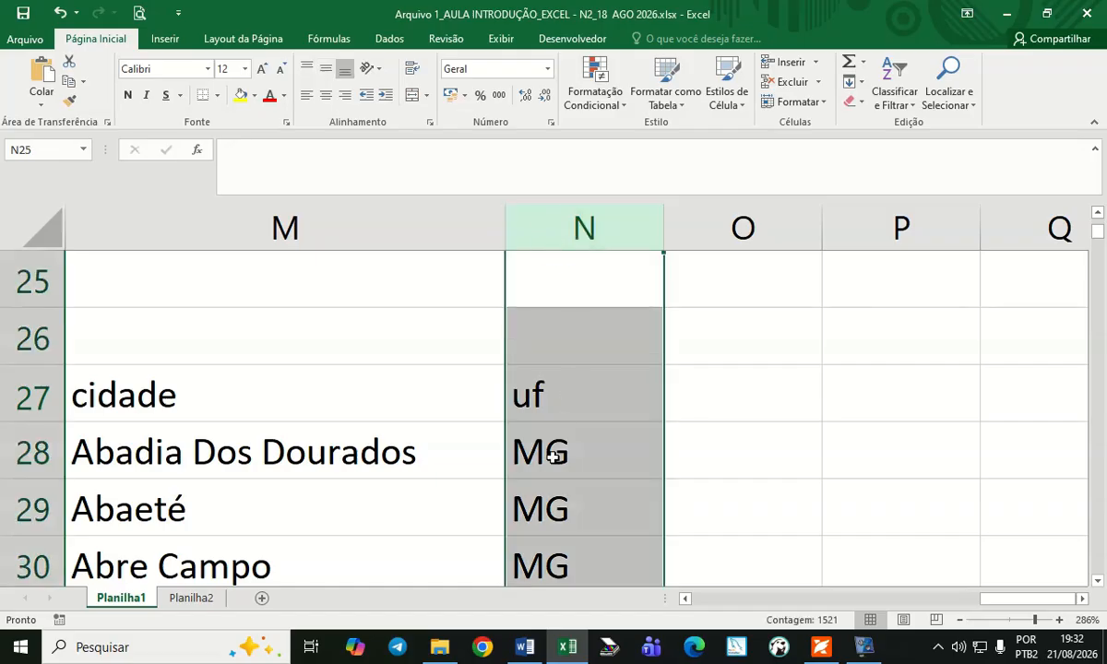
left_click(271, 231)
left_click(570, 231)
left_click(562, 452)
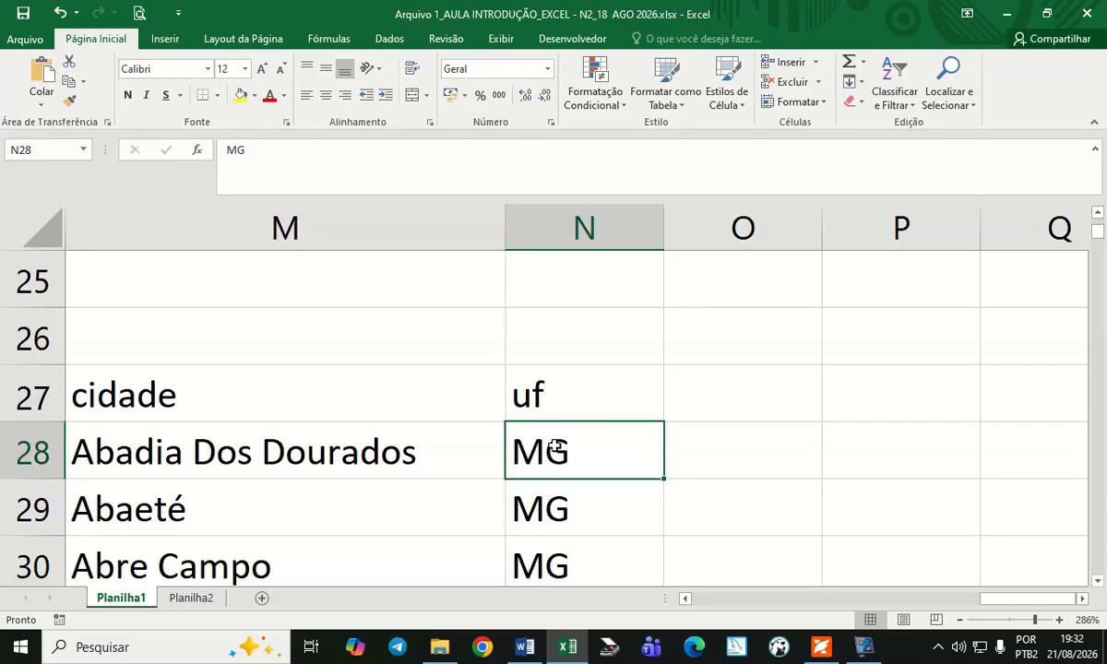
Check the empty column O beside the table, then revisit the uf header in N27 and cell N28.
left_click(708, 386)
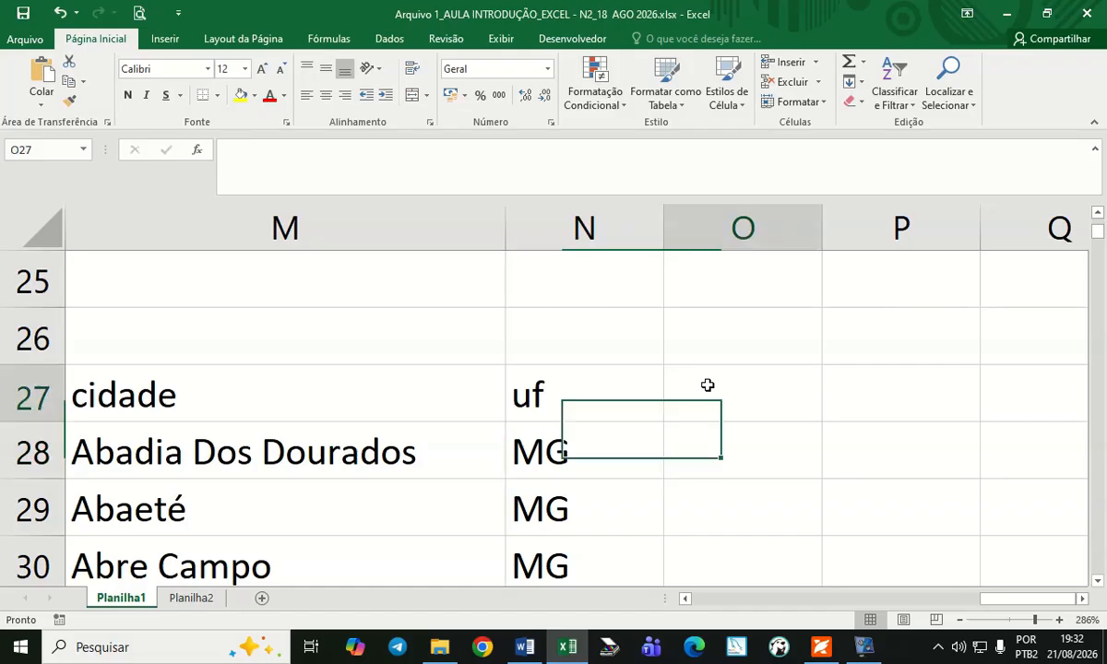
left_click(754, 230)
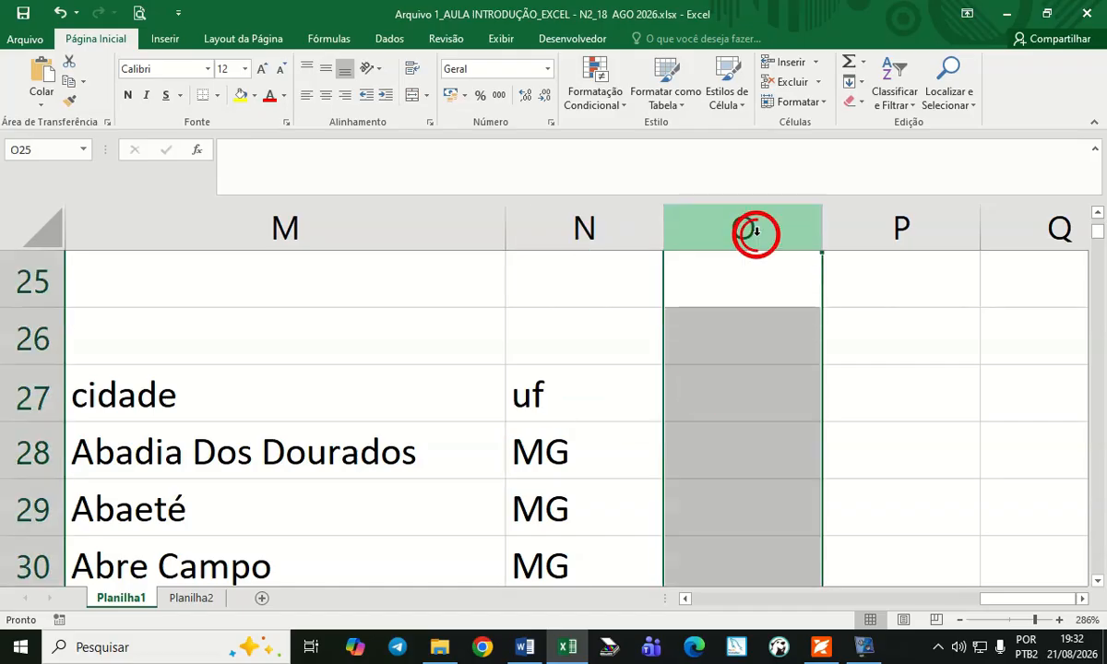
left_click(720, 388)
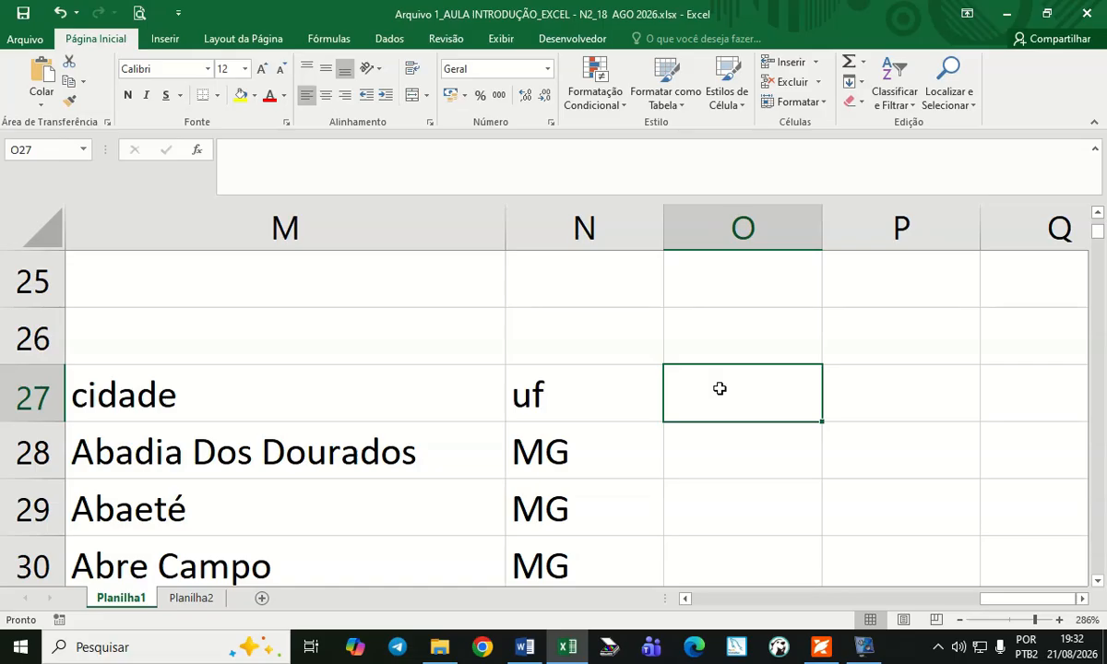
left_click(539, 389)
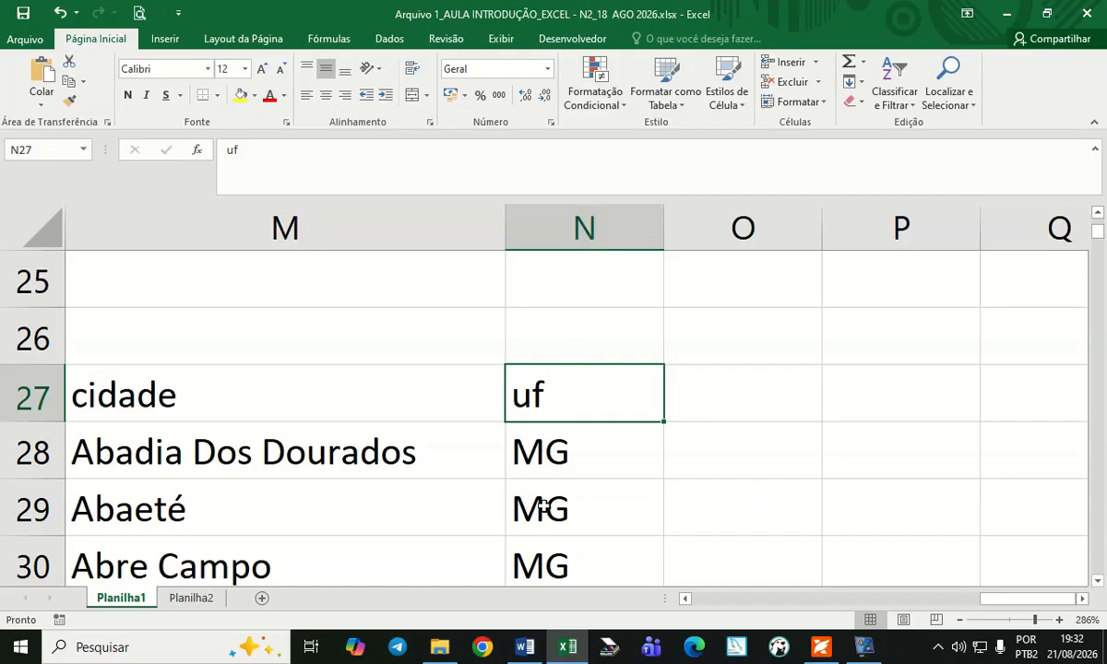
left_click(581, 449)
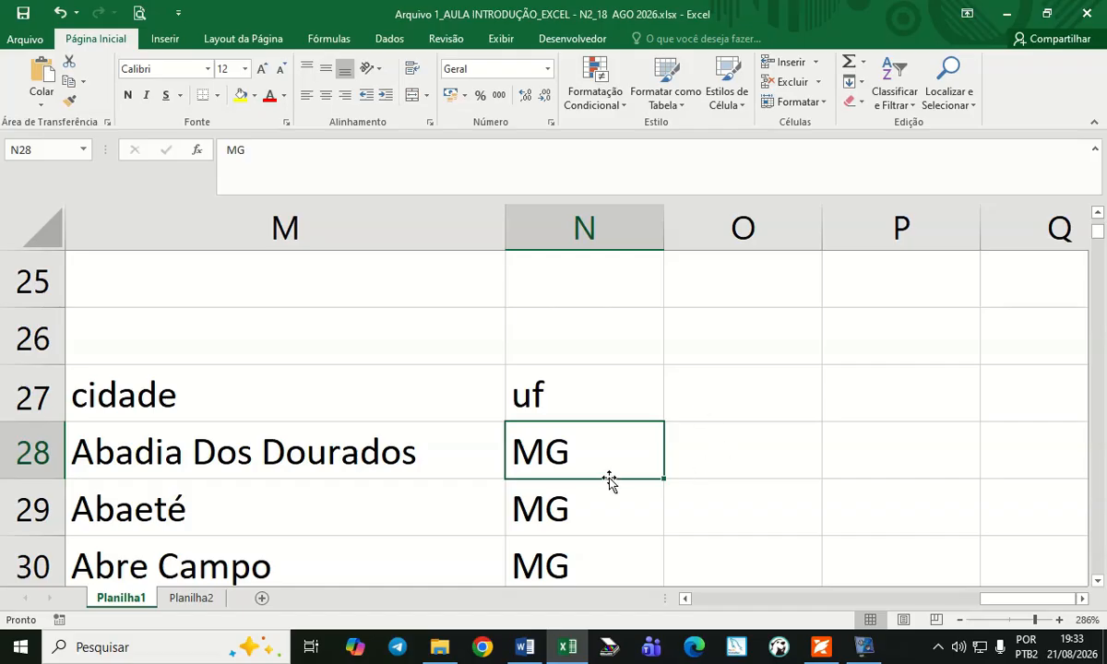
Return to the table's first columns and inspect column B, cell B27 and the first nº_pedido value in C28.
left_click_drag(1066, 598, 1057, 598)
left_click_drag(1059, 599, 646, 601)
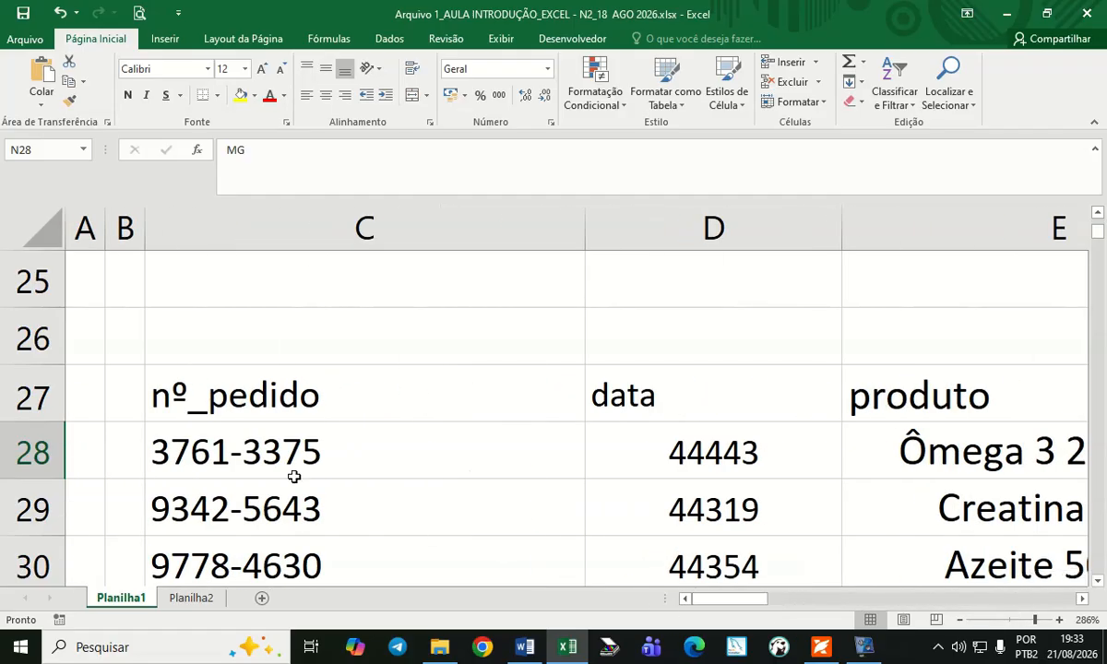
left_click(684, 601)
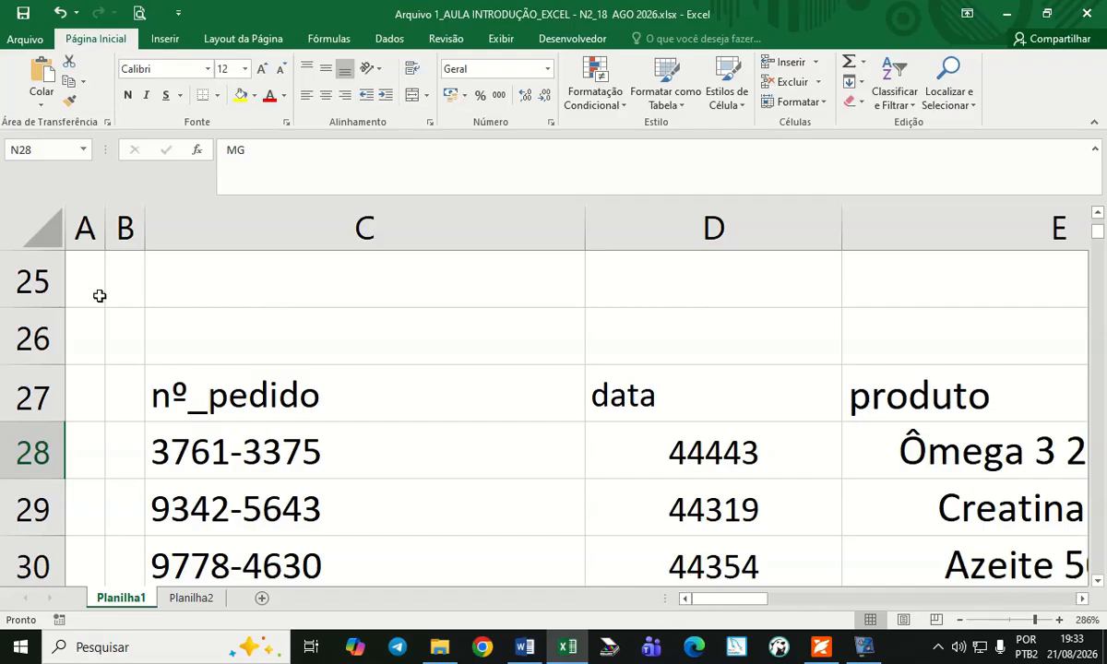
left_click(124, 230)
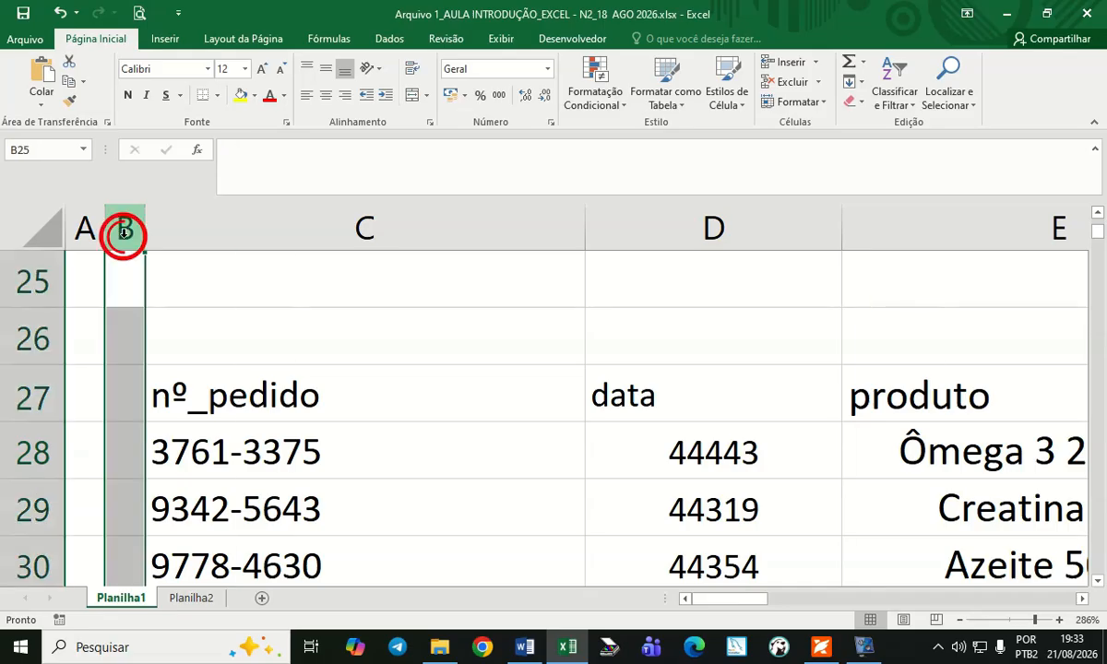
left_click(135, 395)
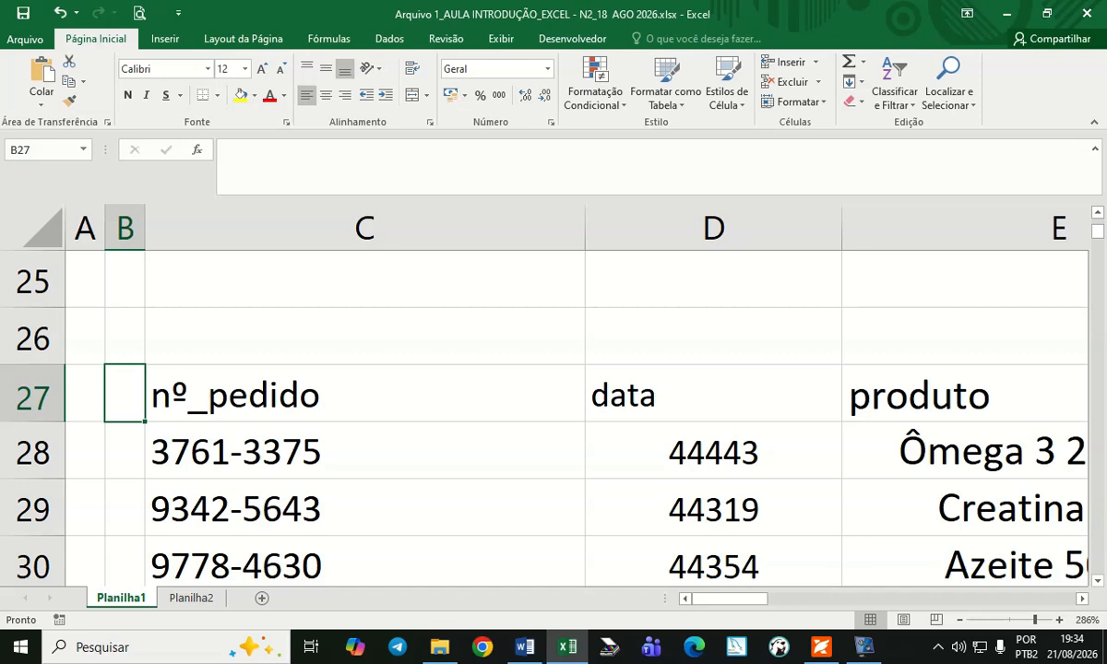
left_click(219, 450)
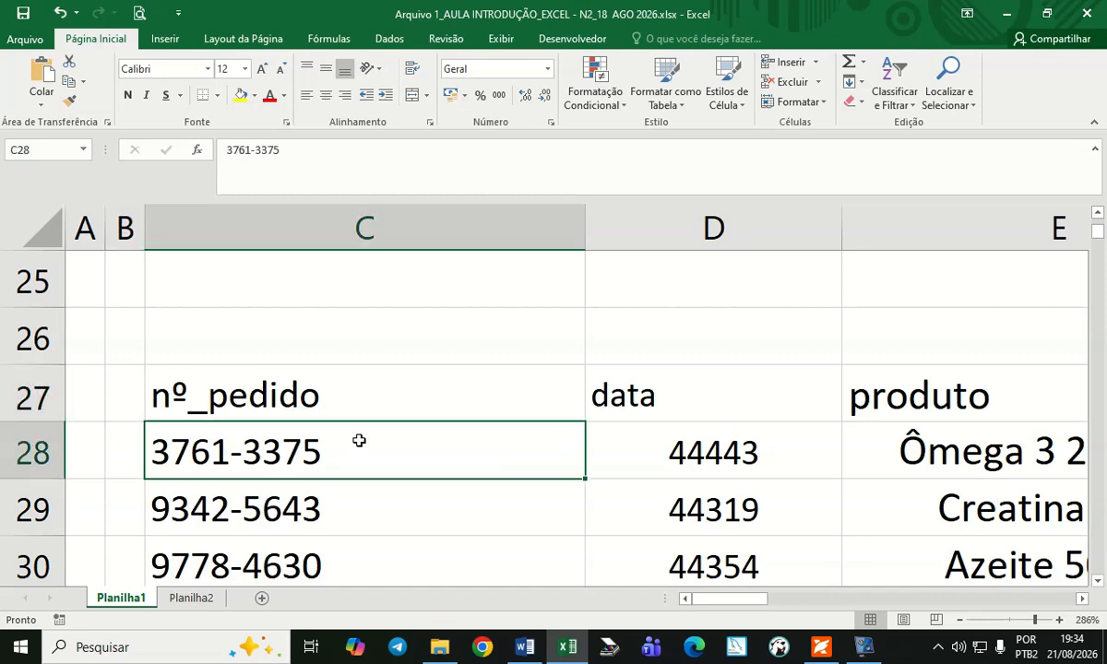
left_click(259, 450)
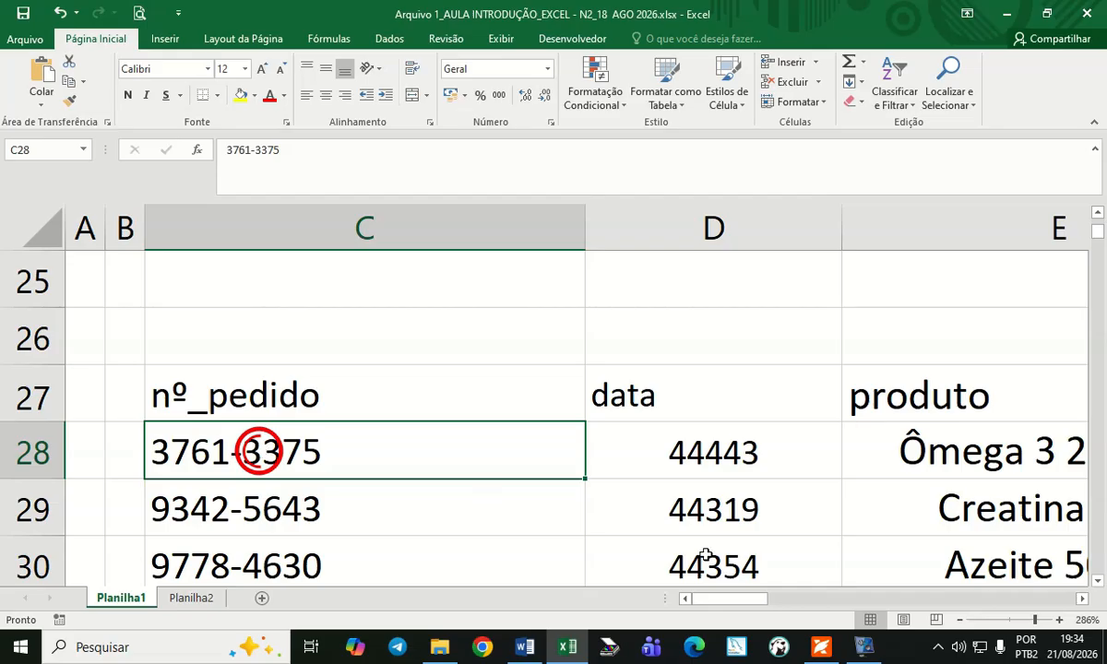
Look at the first sobrenome_cliente value in K28, then return to the first nº_pedido value in C28.
left_click(1083, 598)
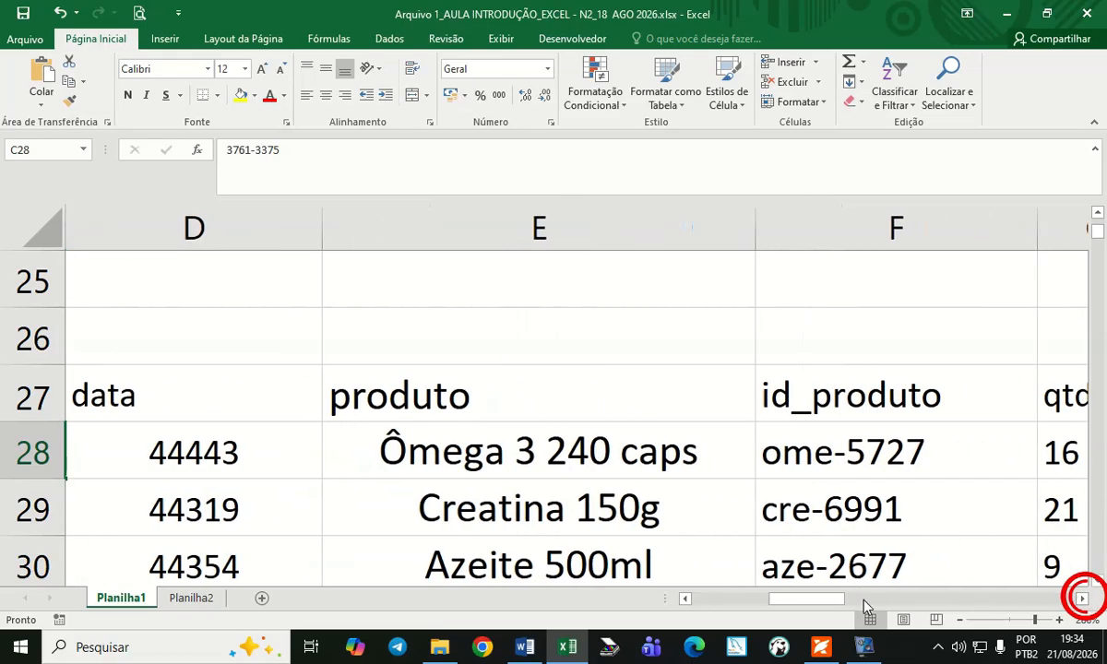
left_click_drag(807, 600, 962, 608)
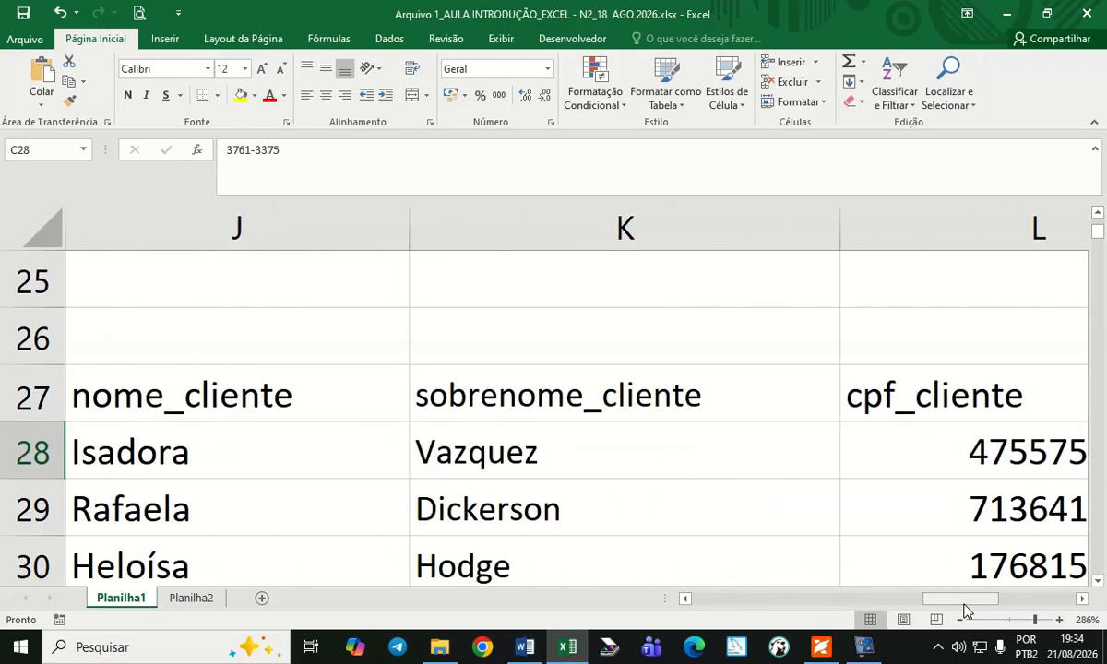
left_click(528, 455)
left_click_drag(960, 599, 757, 616)
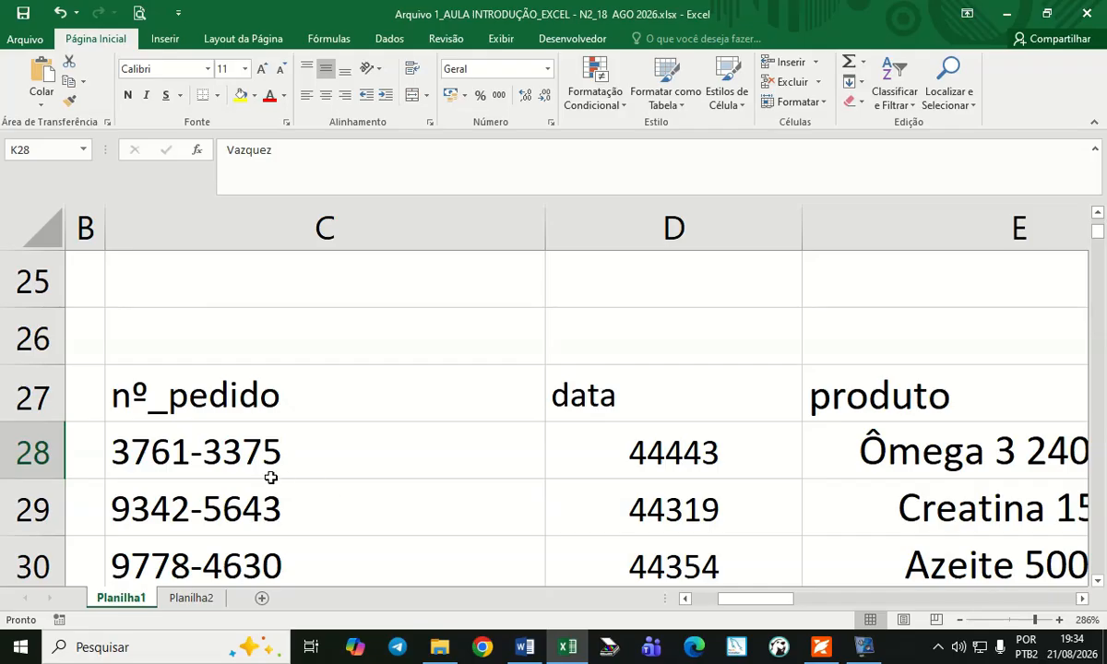
left_click(205, 450)
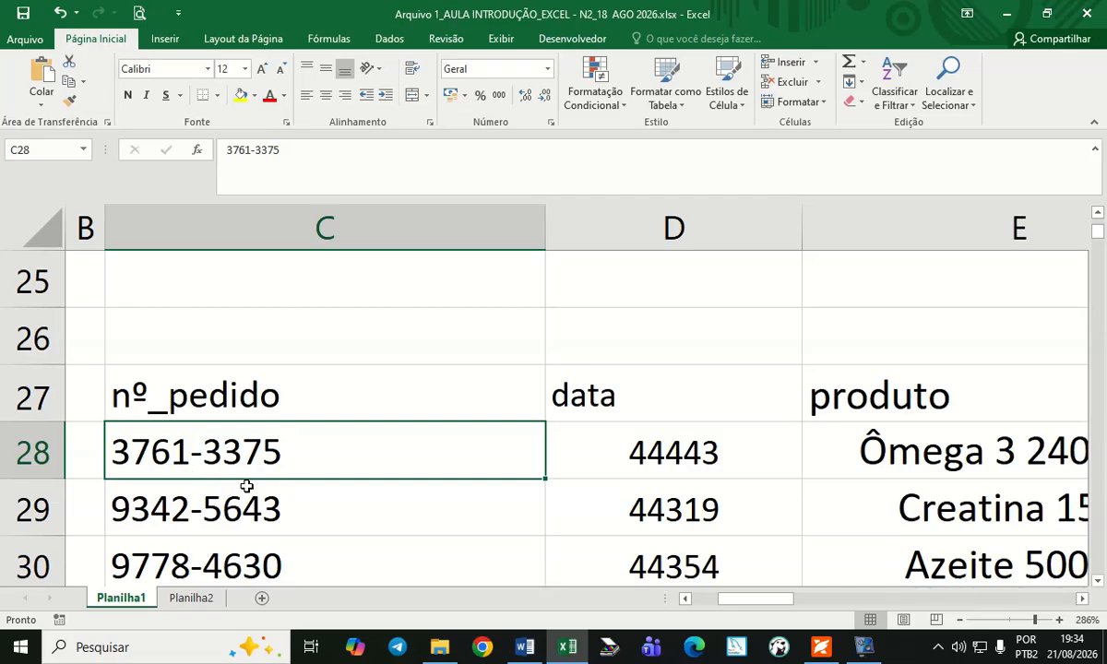
Review the first record across the columns from produto to sobrenome_cliente, then return to the nº_pedido column.
left_click_drag(752, 612, 841, 615)
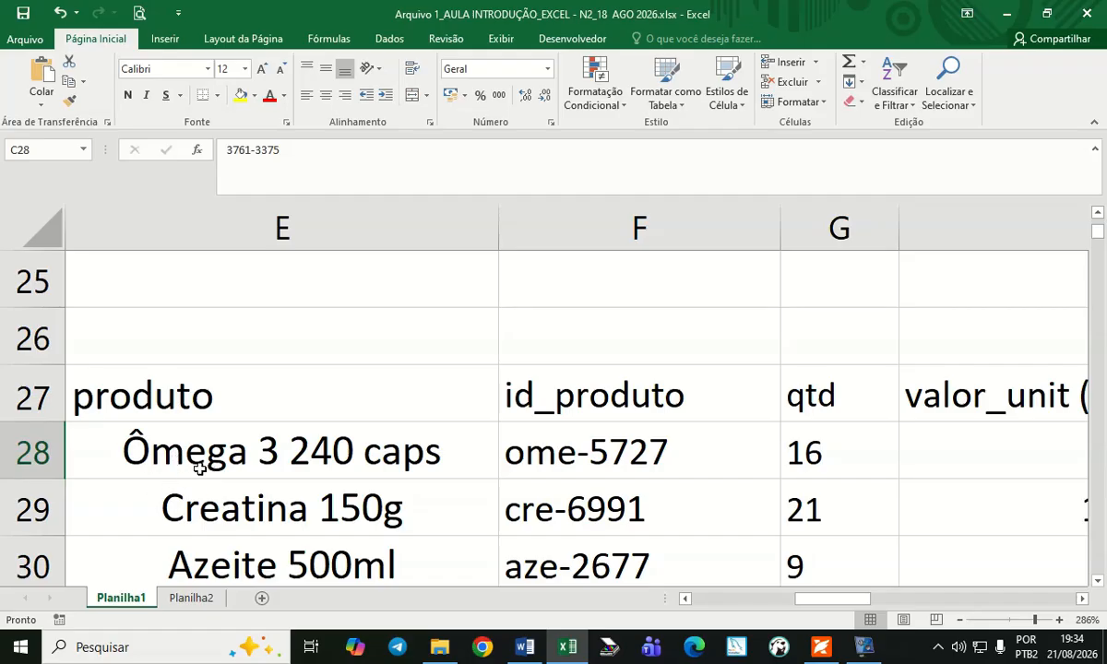
left_click_drag(827, 601, 930, 600)
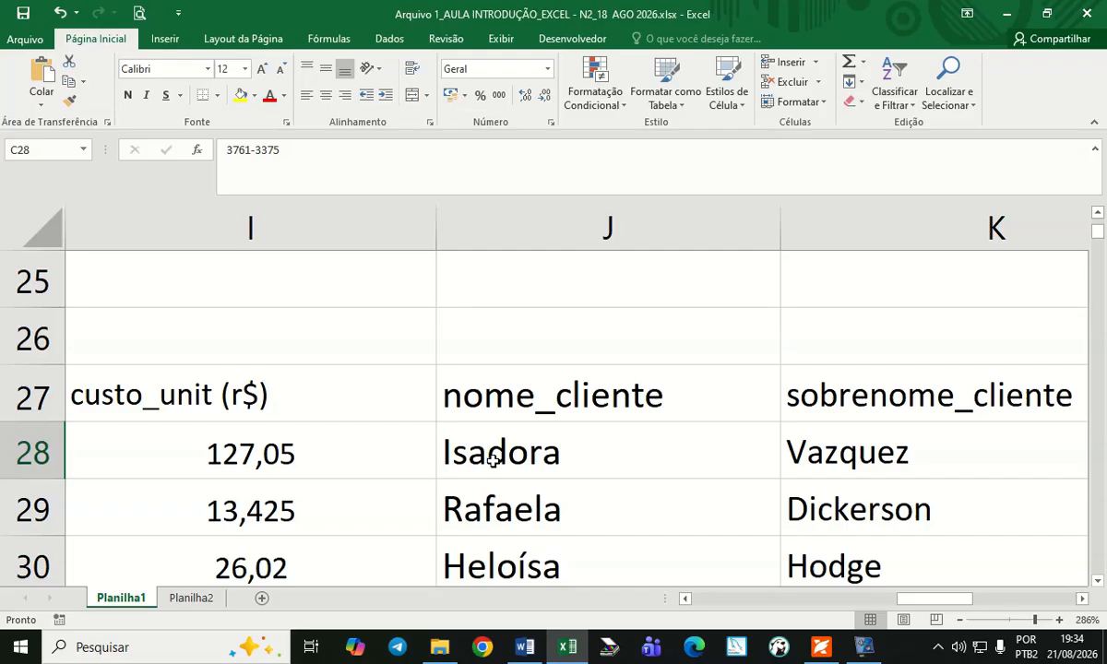
left_click_drag(950, 600, 695, 603)
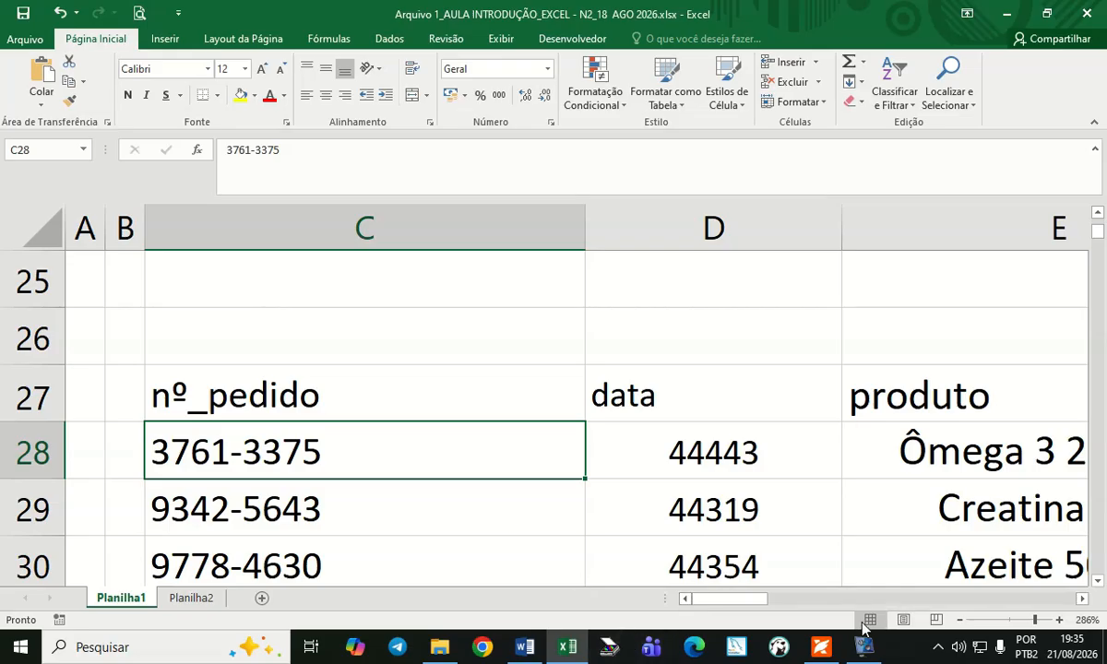
Inspect the blank rows 35 and 38 inside the sales table and look further down to row 44.
scroll(480, 493, "down", 3)
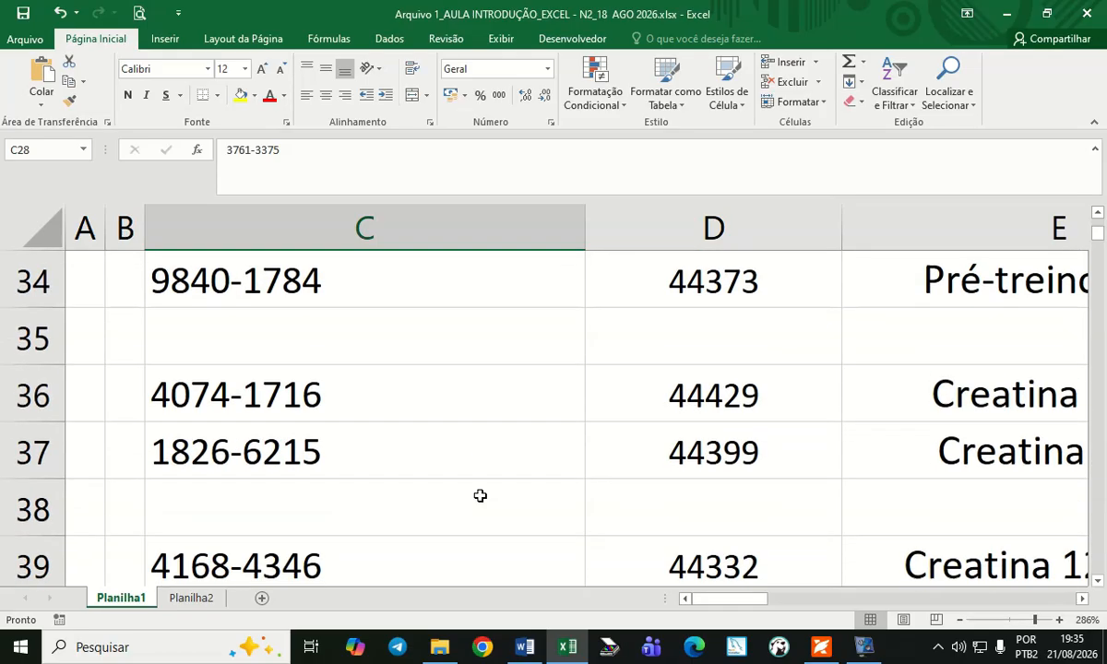
left_click(30, 336)
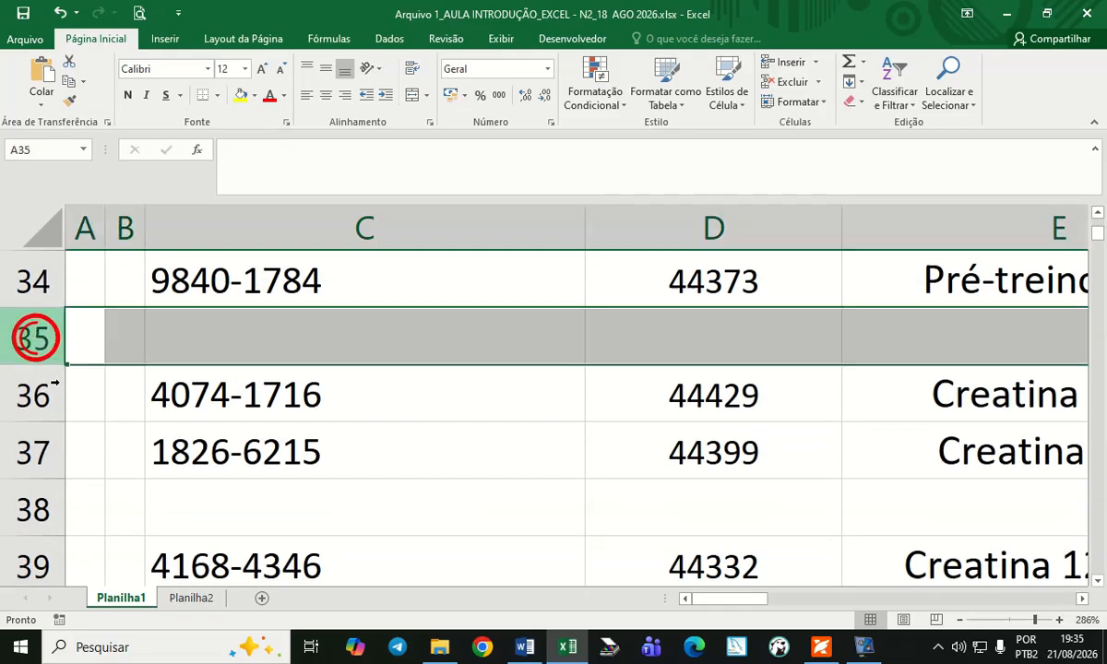
left_click(26, 508)
scroll(266, 482, "down", 2)
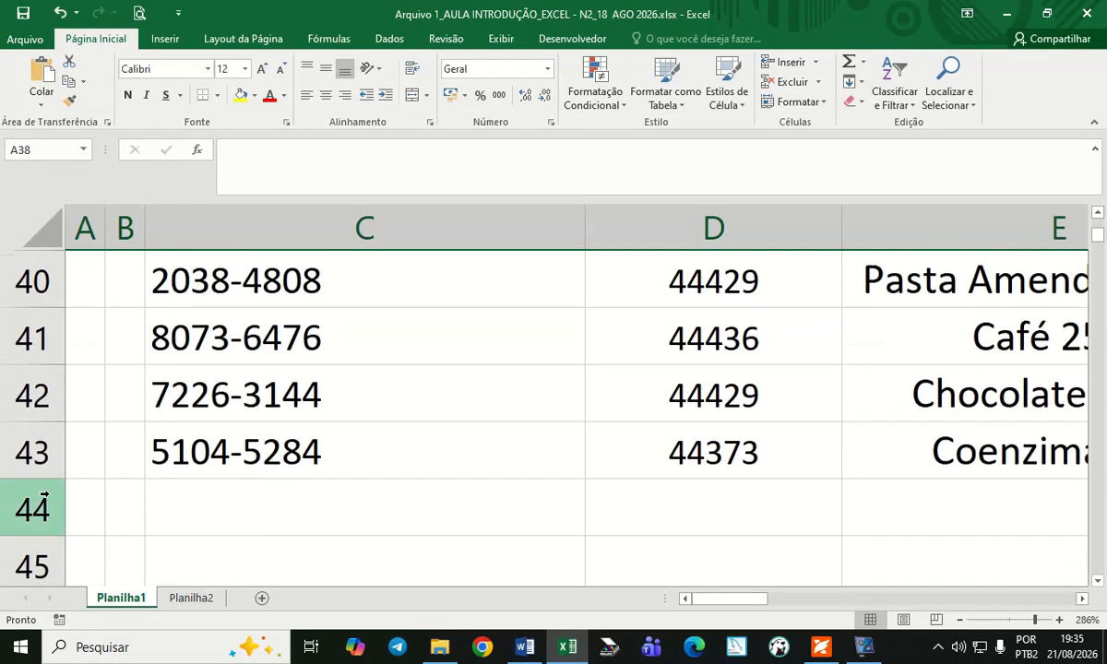
scroll(435, 486, "up", 7)
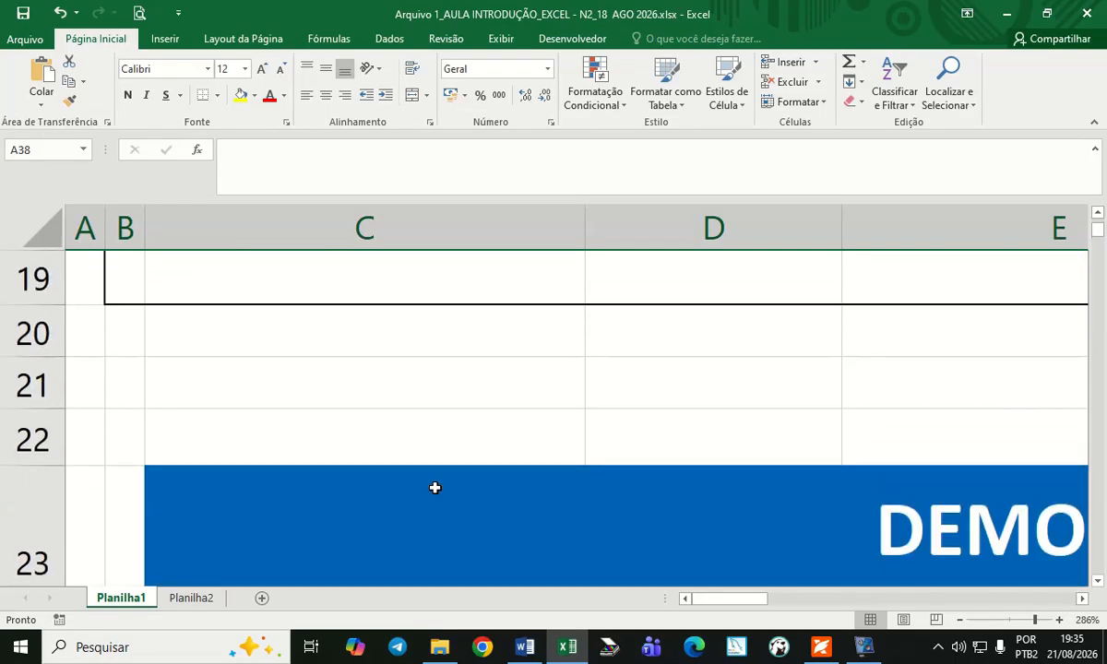
Set the sheet zoom to 100% and recheck blank rows 35 and 38 against the full table width.
scroll(434, 486, "down", 1)
left_click(1028, 621)
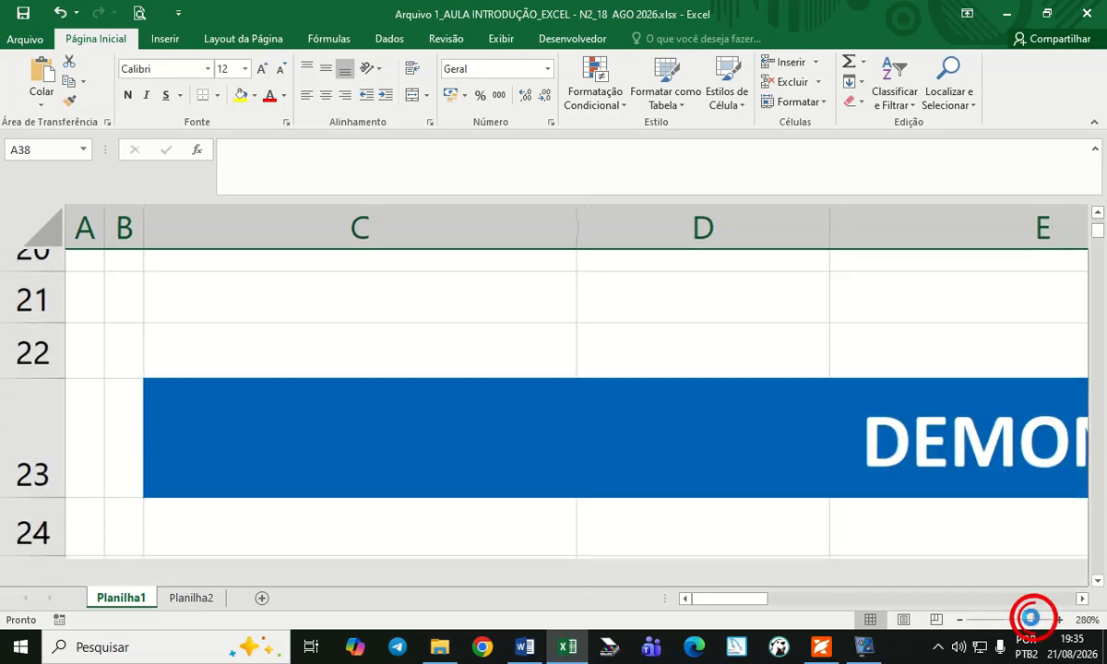
left_click_drag(1029, 624, 1008, 621)
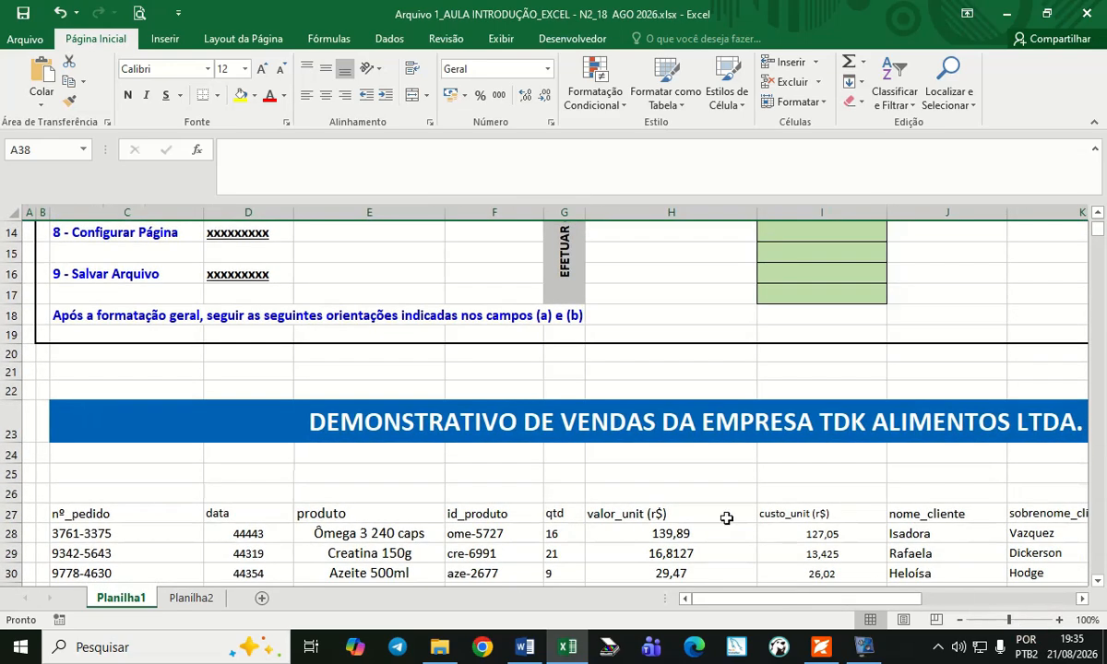
scroll(694, 503, "down", 2)
scroll(693, 503, "down", 2)
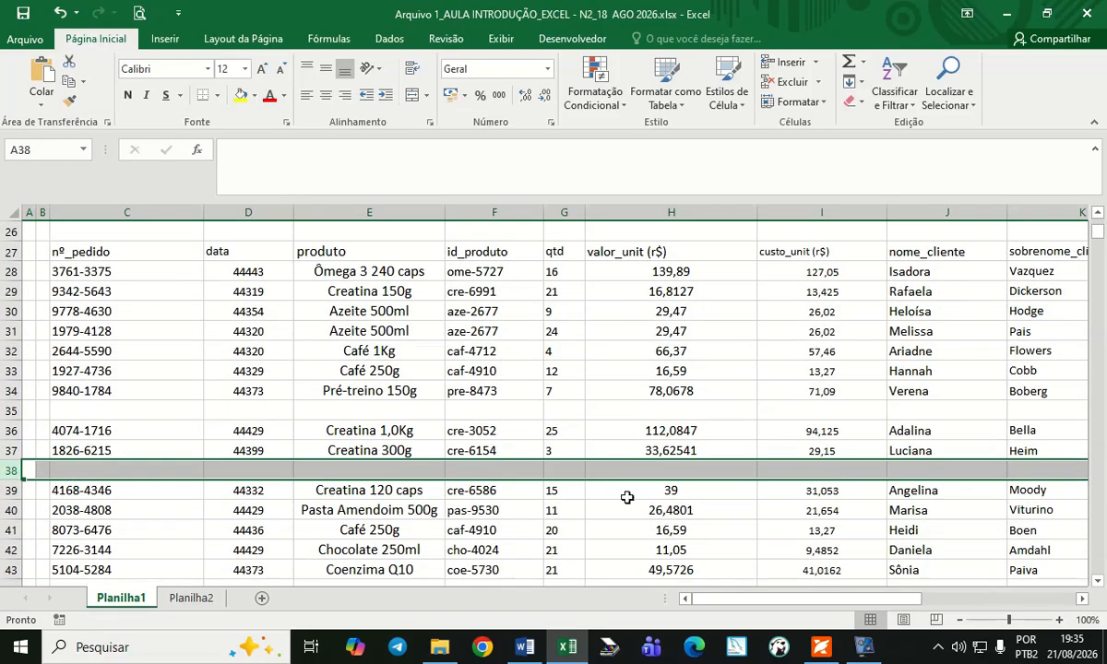
left_click(12, 410)
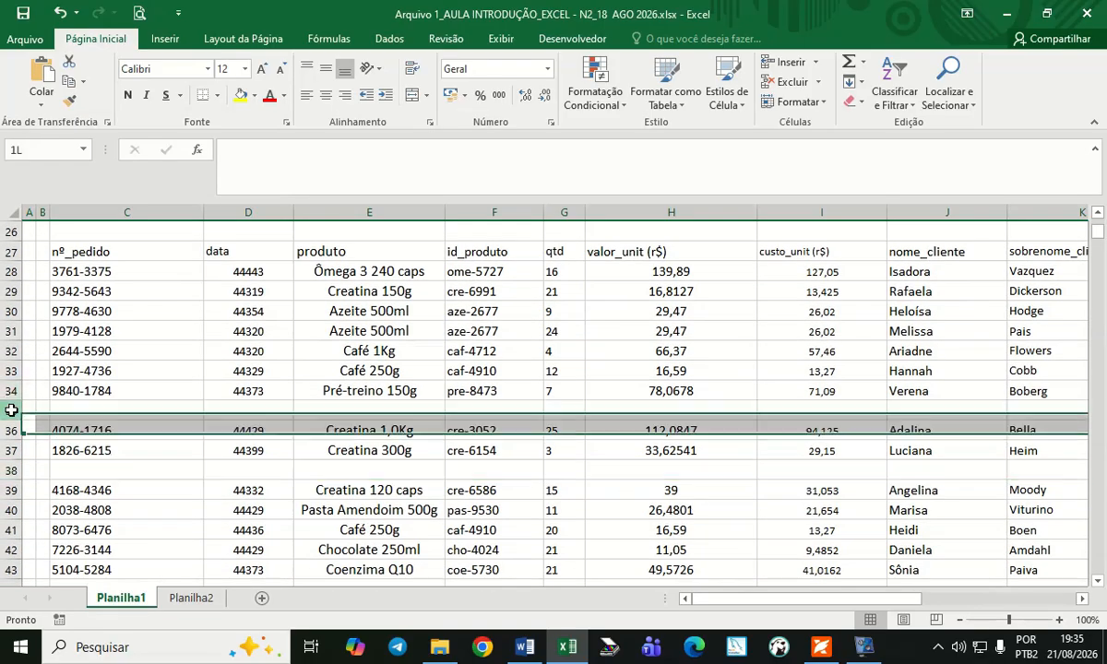
left_click(13, 472)
Review the ATIVIDADE INICIAL instructions above the table, then look over the available formatting and editing commands.
scroll(340, 480, "up", 9)
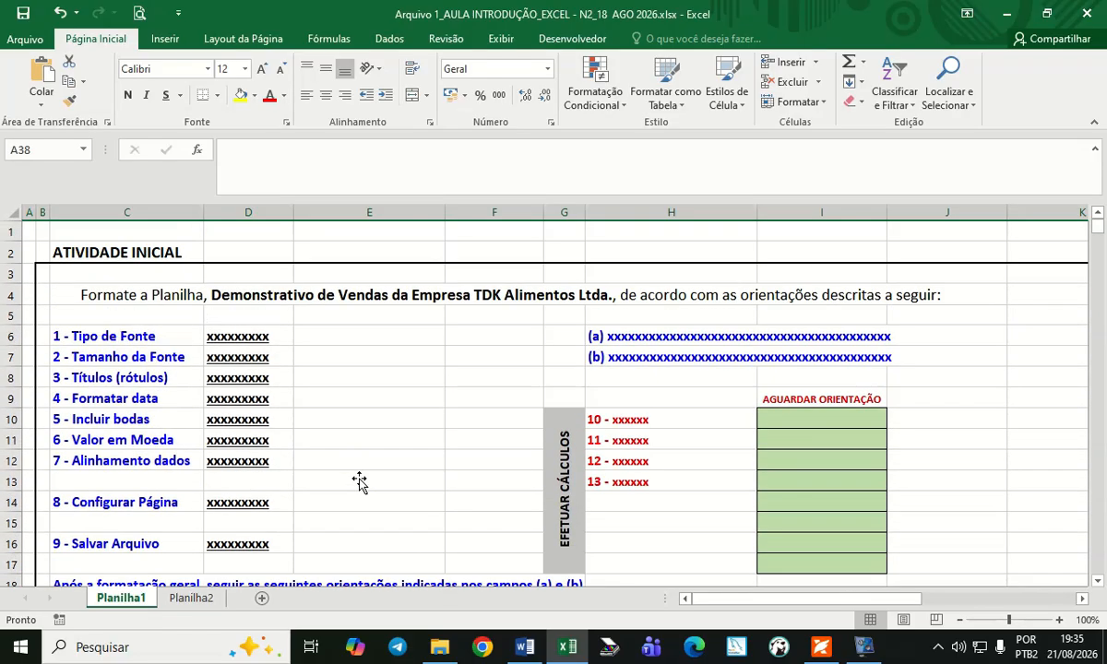
scroll(360, 481, "down", 5)
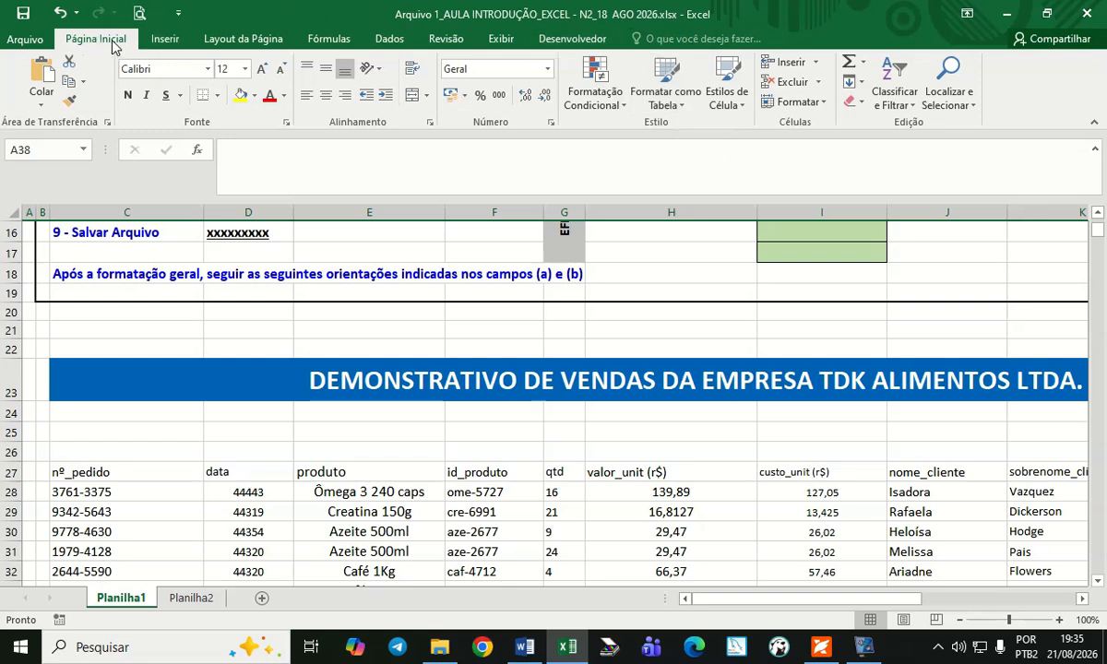
left_click(83, 49)
left_click(90, 60)
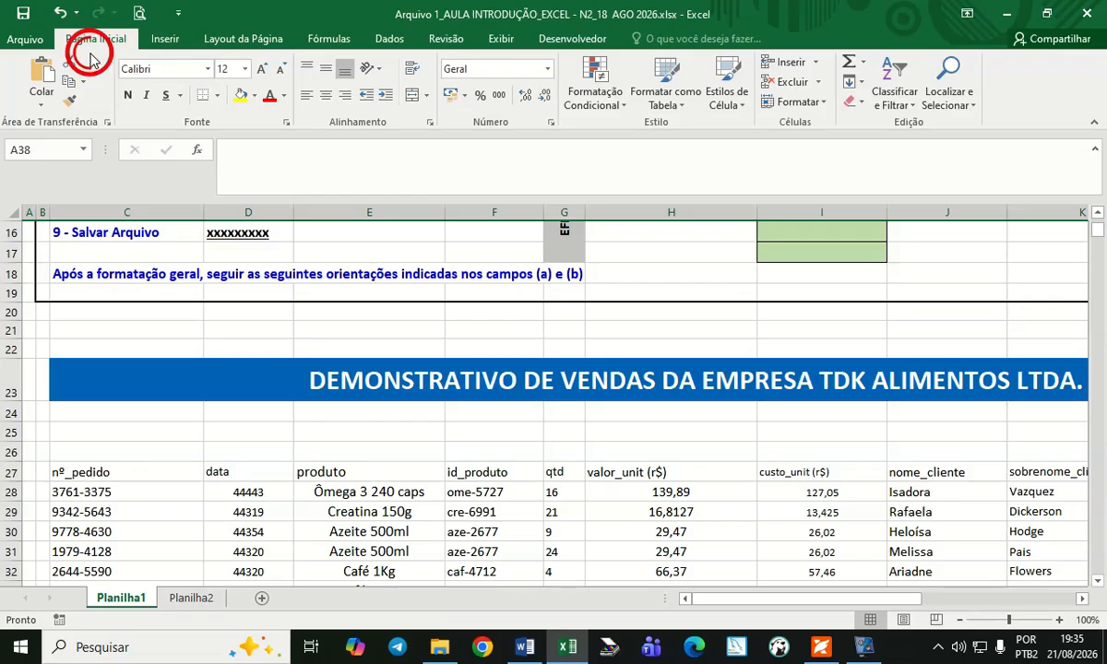
left_click(87, 59)
left_click(87, 59)
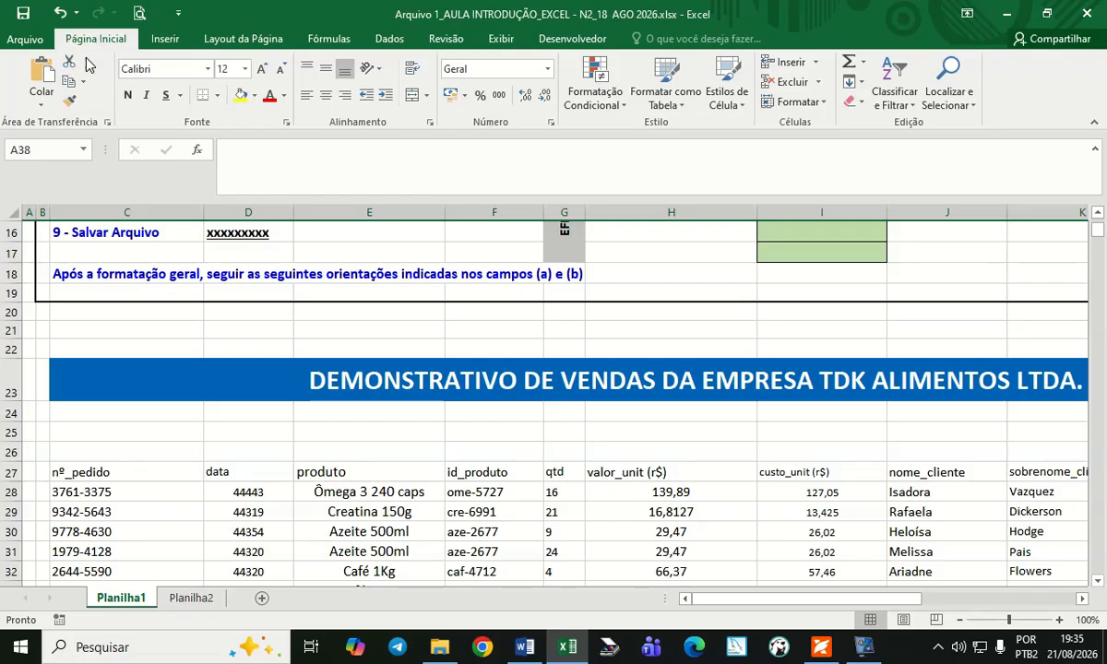
left_click(70, 62)
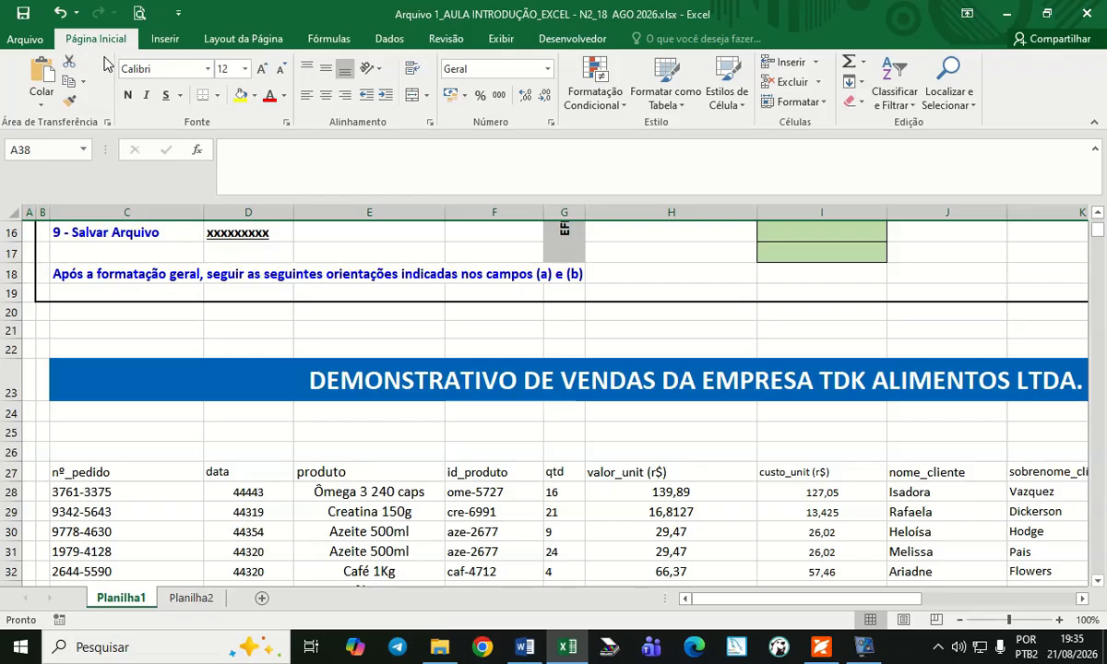
left_click(932, 131)
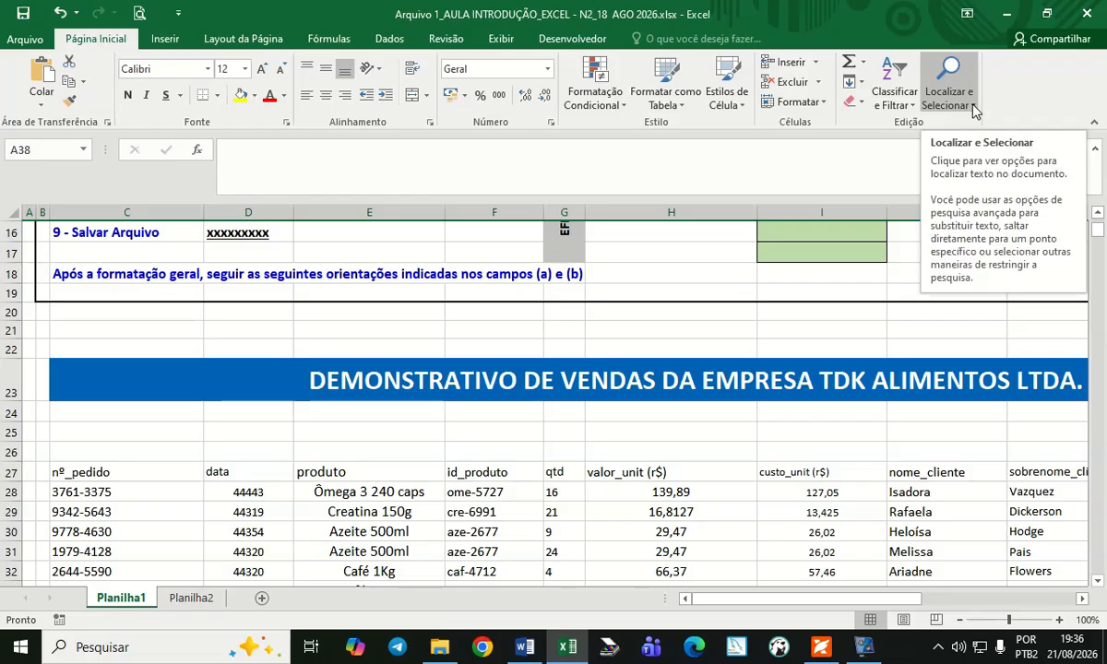
Examine the selection options of Ir para Especial under Localizar e Selecionar, then dismiss them without applying any.
left_click(968, 101)
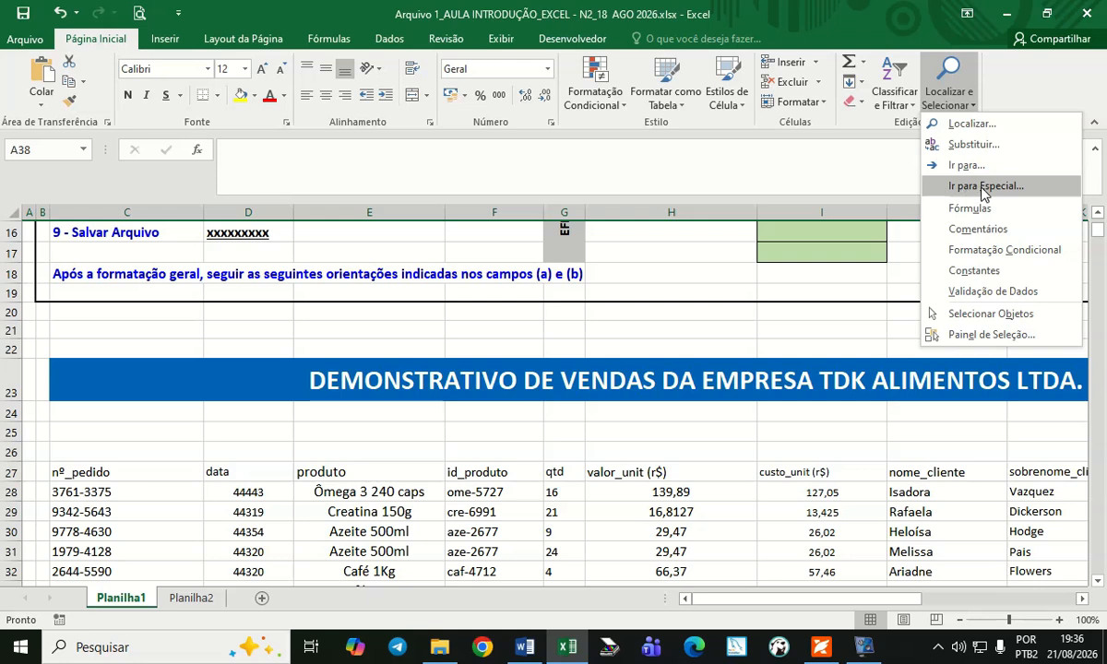
left_click(1061, 186)
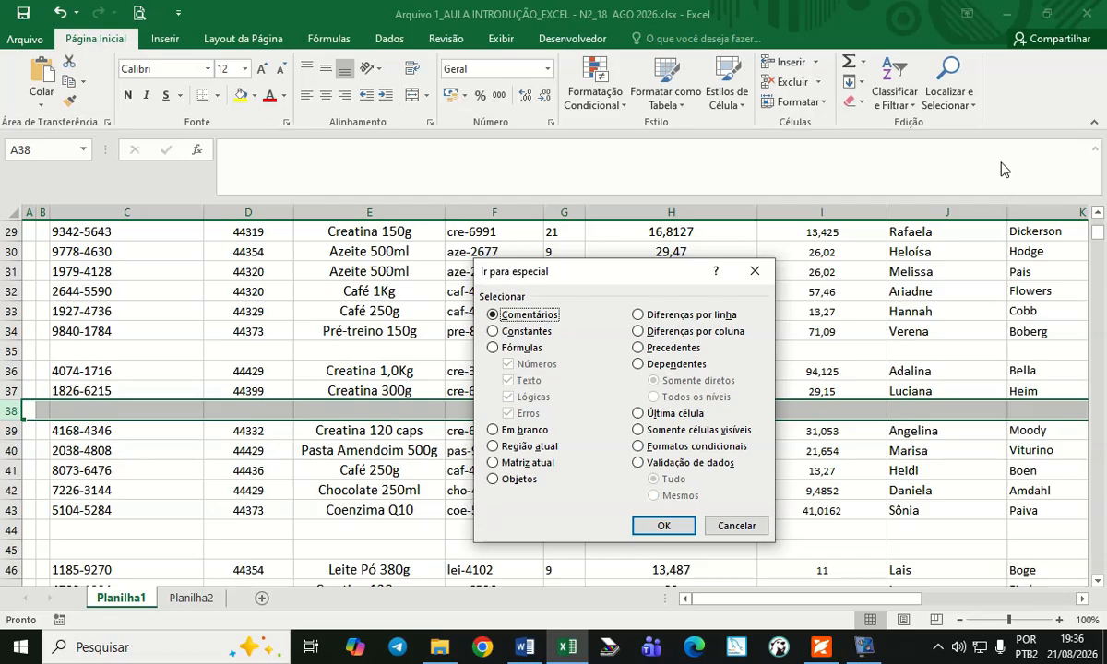
left_click(743, 521)
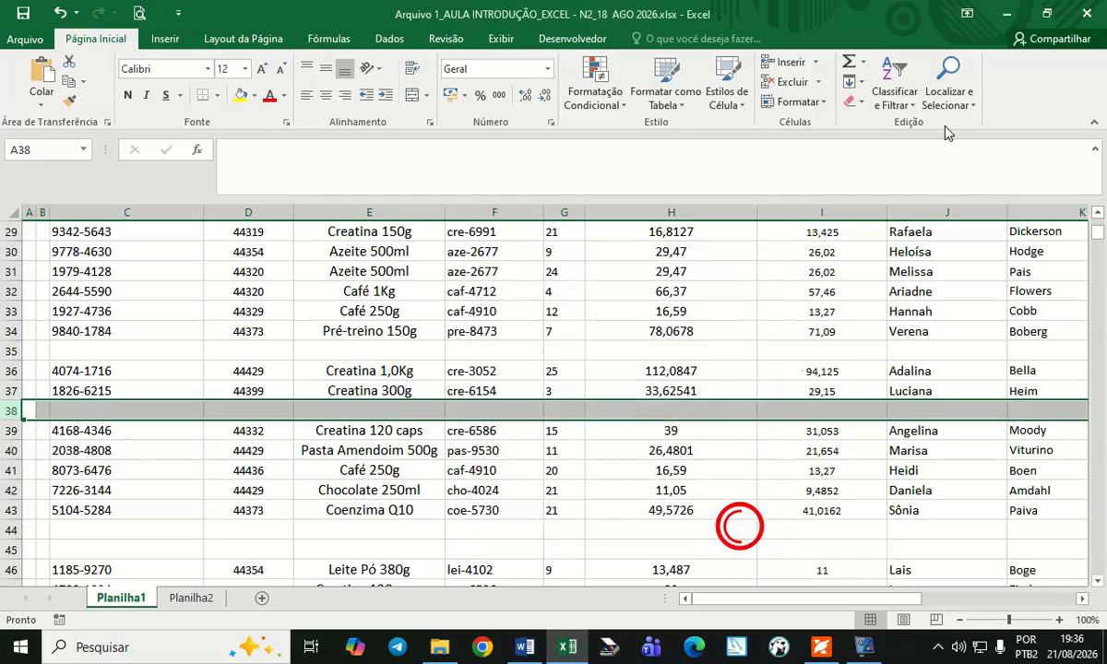
left_click(961, 101)
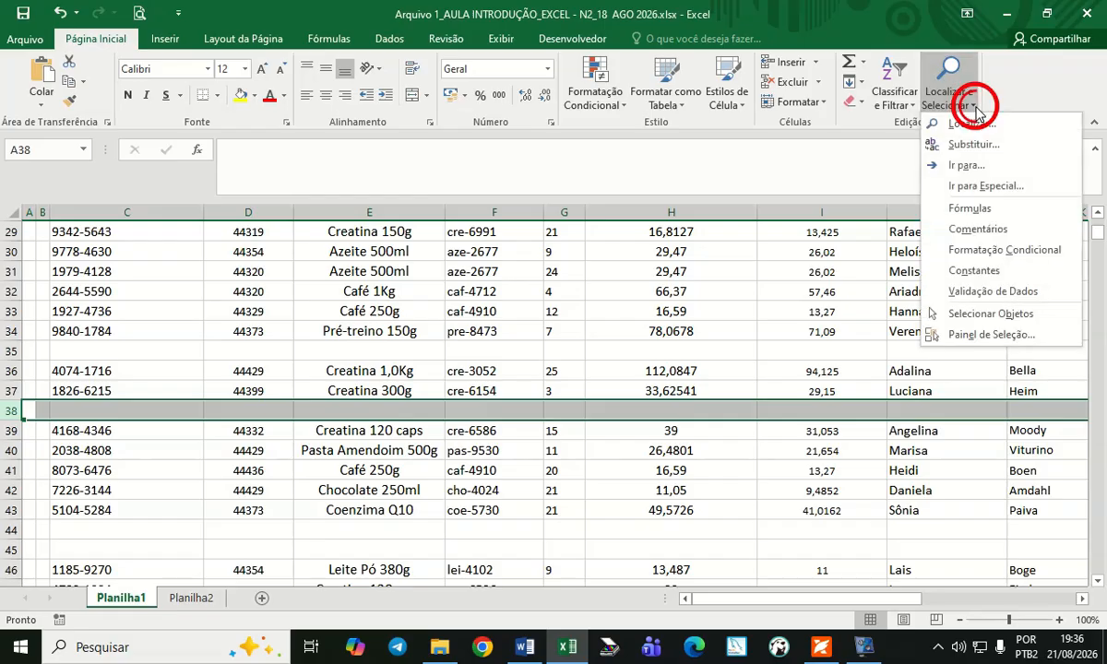
left_click(1009, 189)
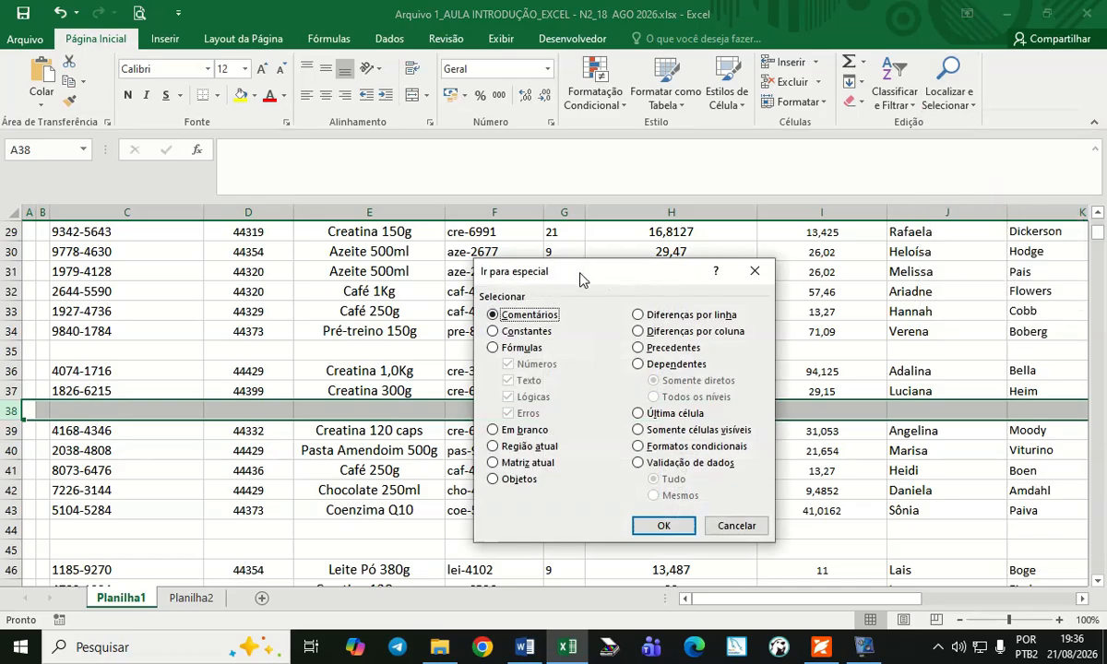
left_click(582, 276)
left_click(737, 527)
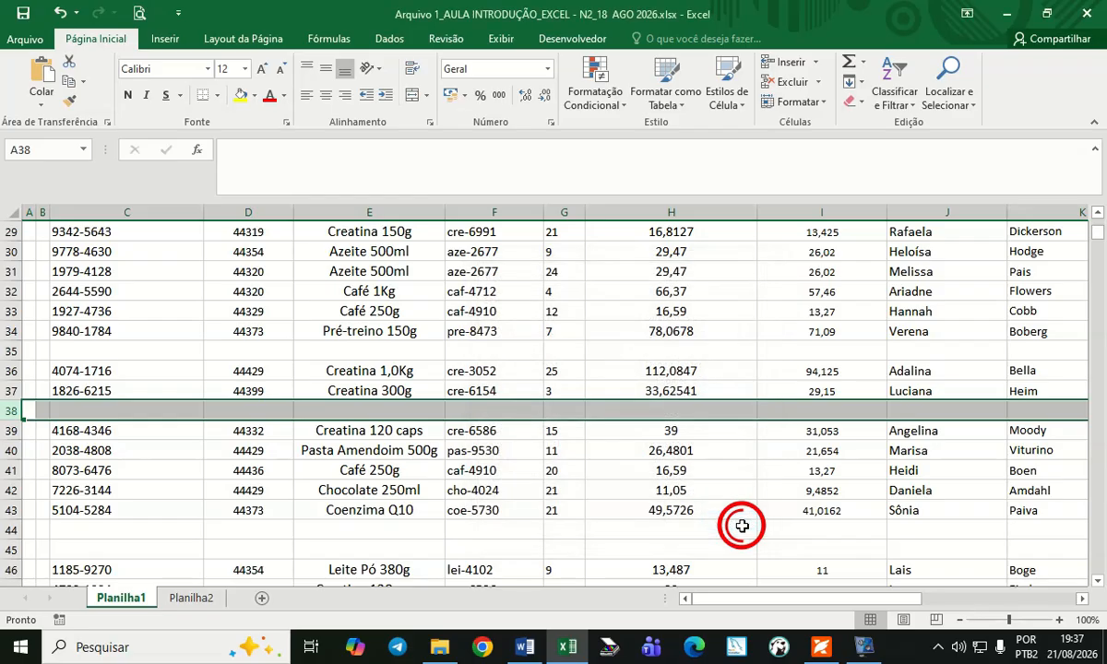
Return to the start of the sales table and look at the nº_pedido header in C27.
left_click(824, 597)
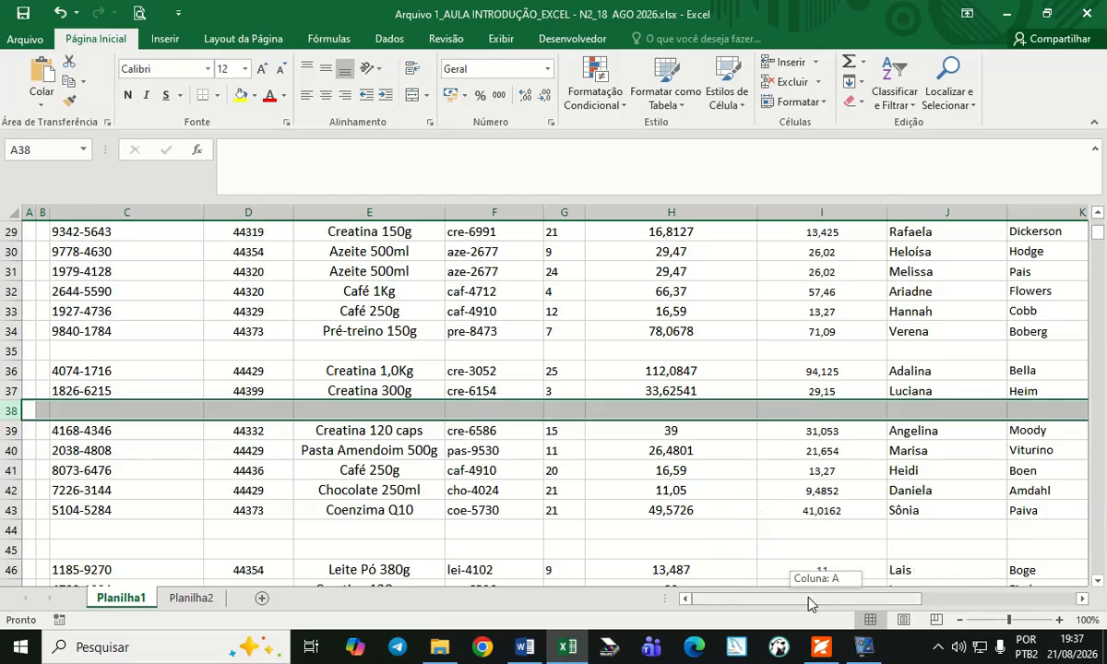
left_click(684, 599)
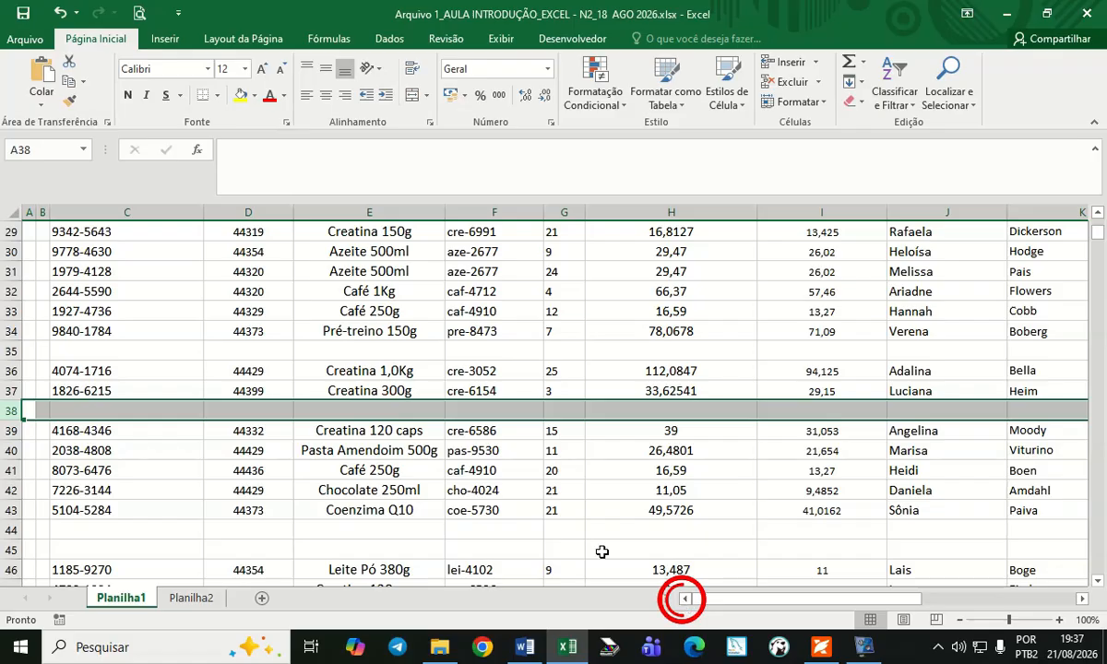
left_click(189, 291)
scroll(188, 290, "up", 5)
scroll(188, 294, "down", 3)
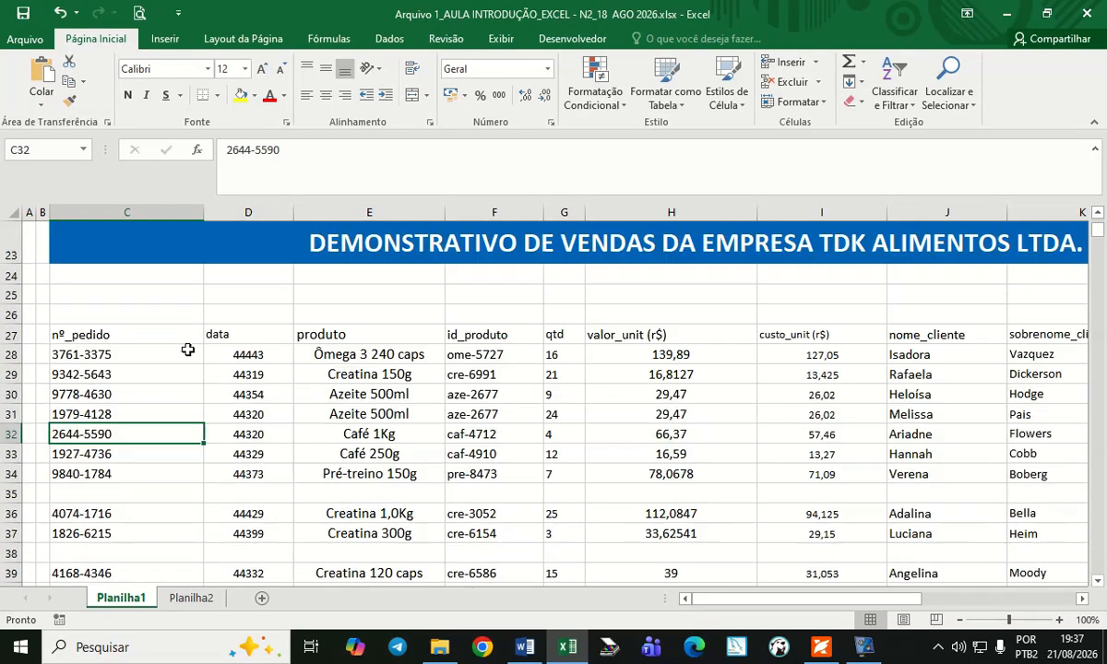
left_click(84, 332)
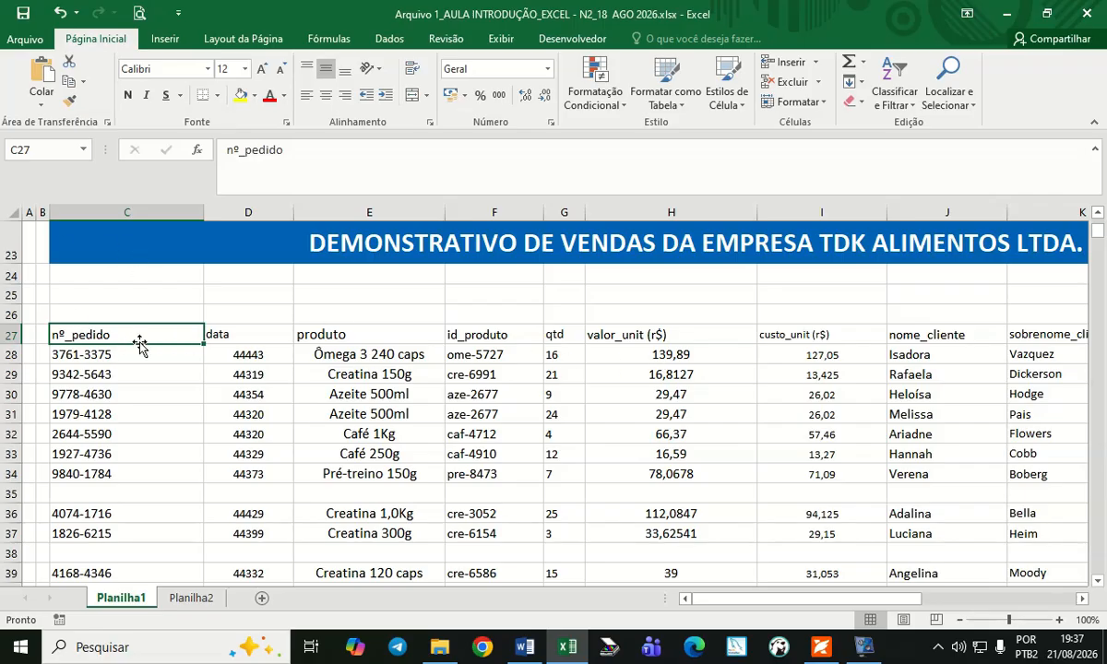
Inspect the blank rows 35 and 38 in the nº_pedido column, comparing C34, C35 and C38.
scroll(209, 440, "down", 1)
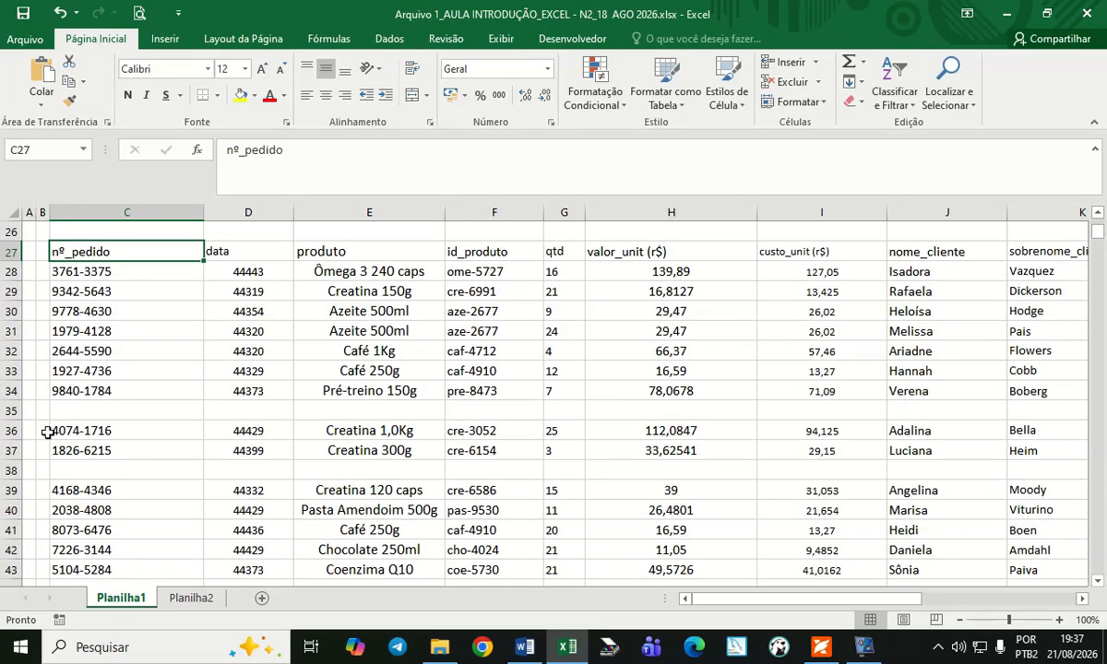
left_click(11, 410)
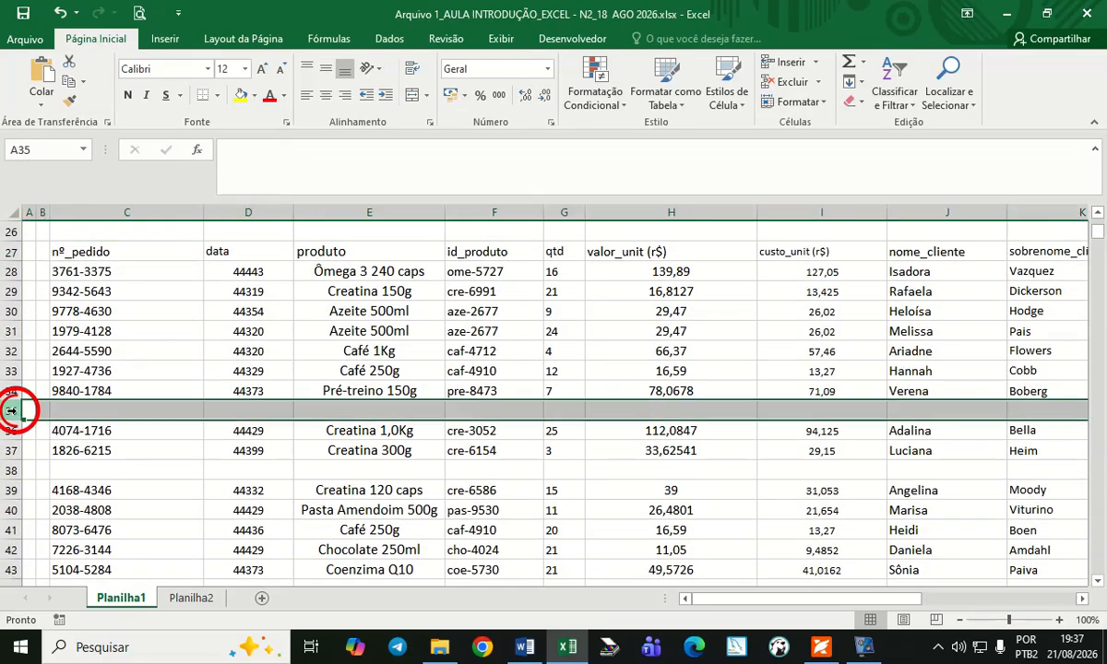
left_click(11, 471)
left_click(11, 411)
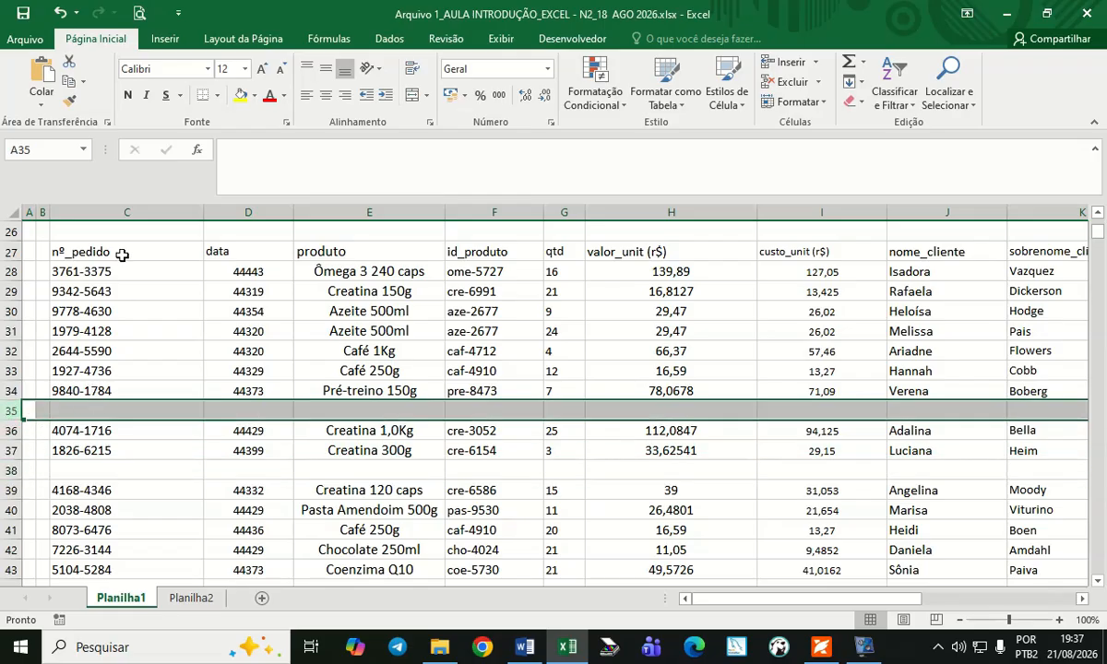
left_click(58, 392)
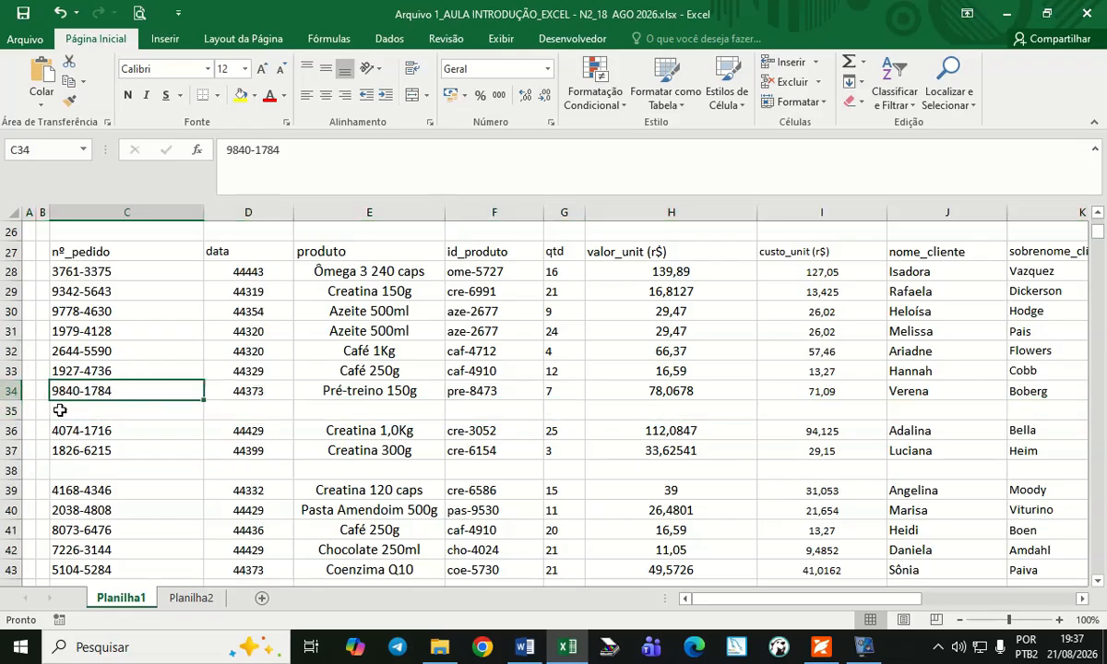
left_click(72, 410)
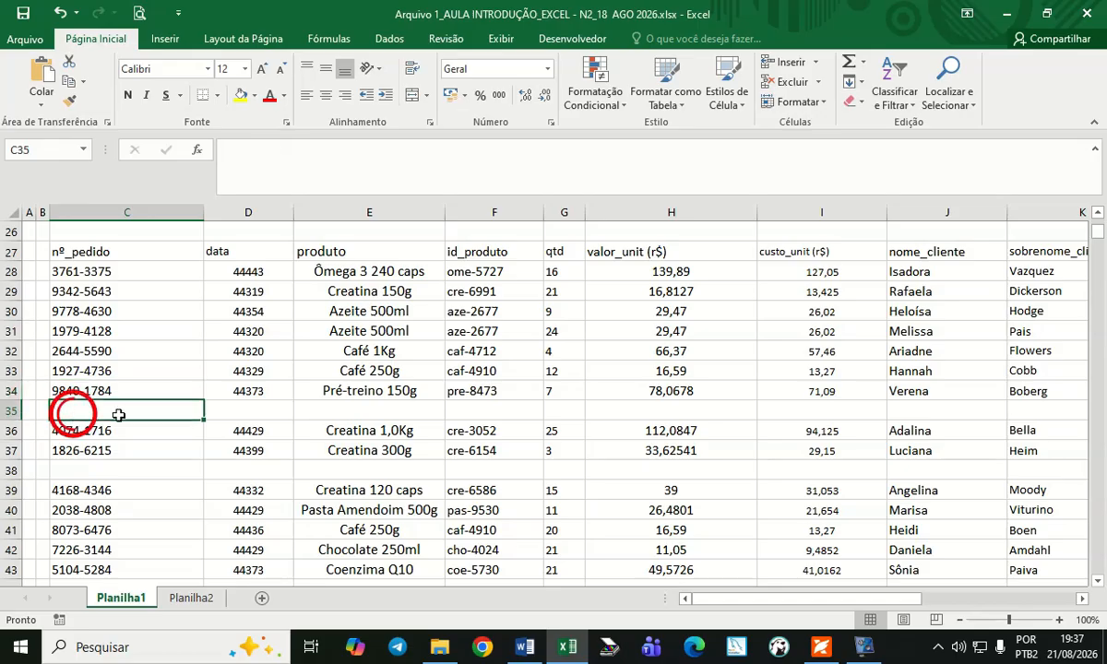
left_click(89, 470)
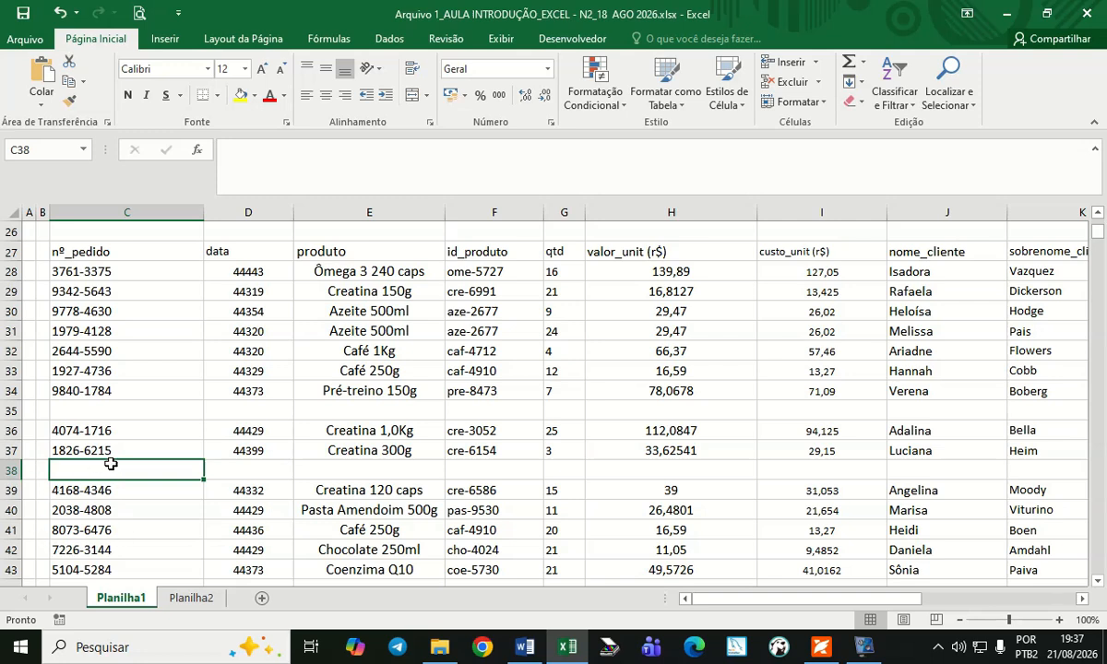
Revisit the nº_pedido header in C27, then select the whole of column C.
scroll(113, 288, "up", 1)
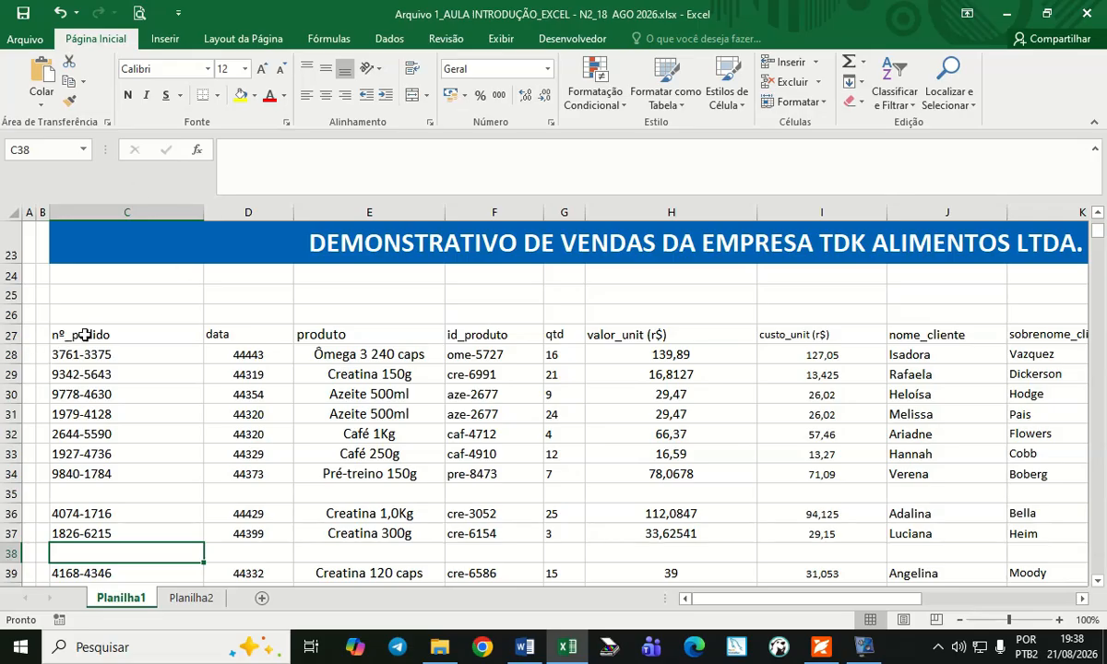
left_click(83, 334)
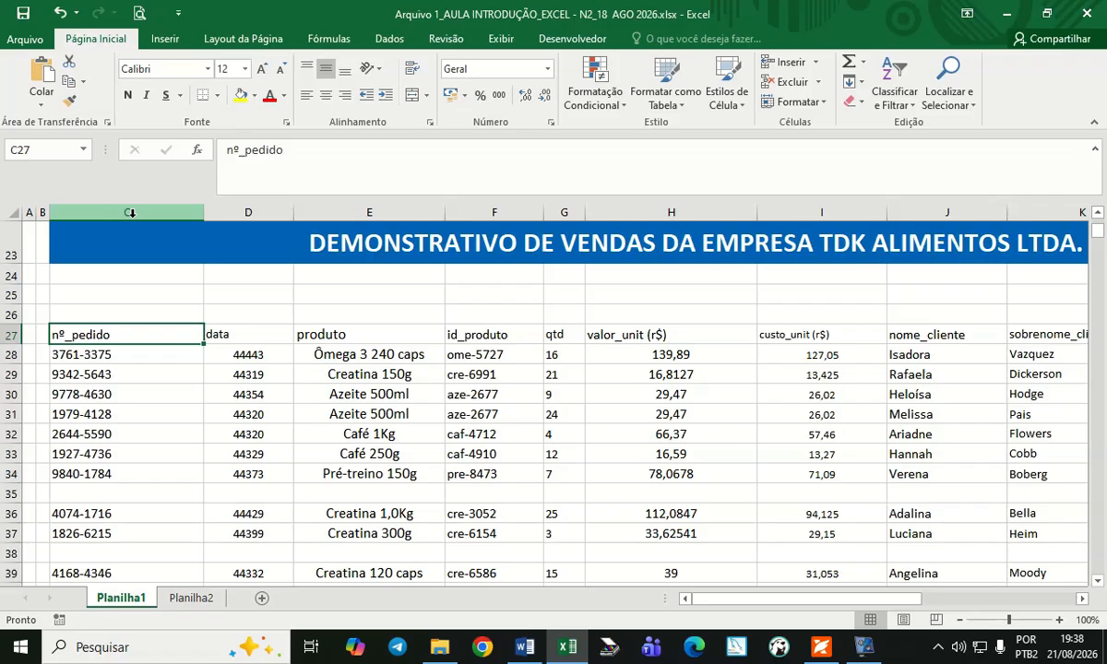
left_click(88, 335)
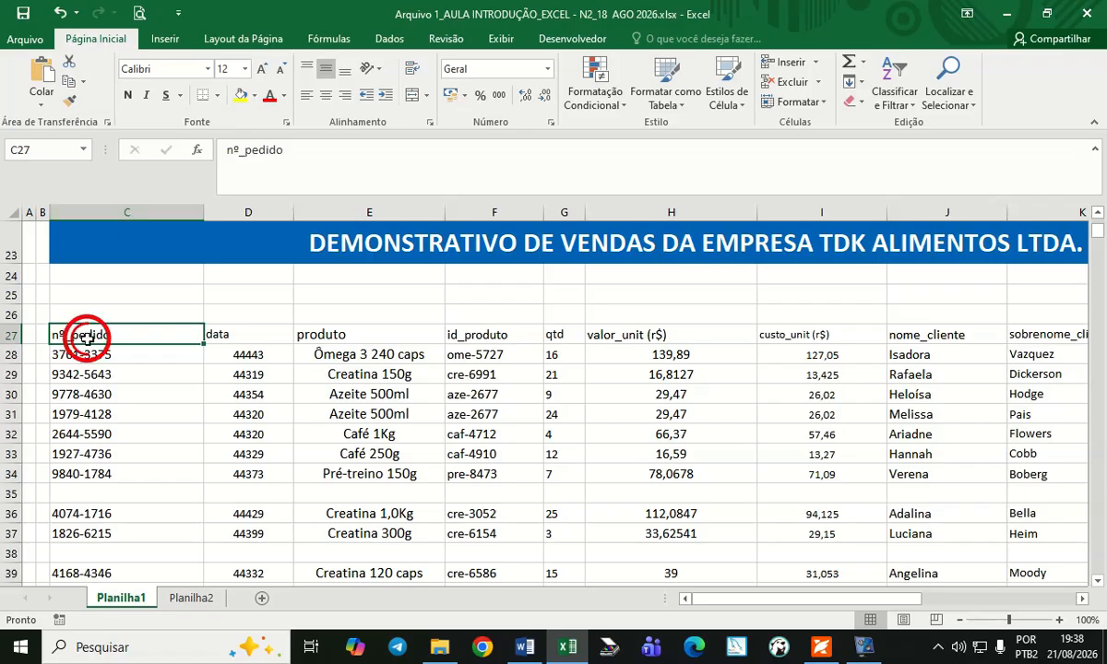
left_click(126, 214)
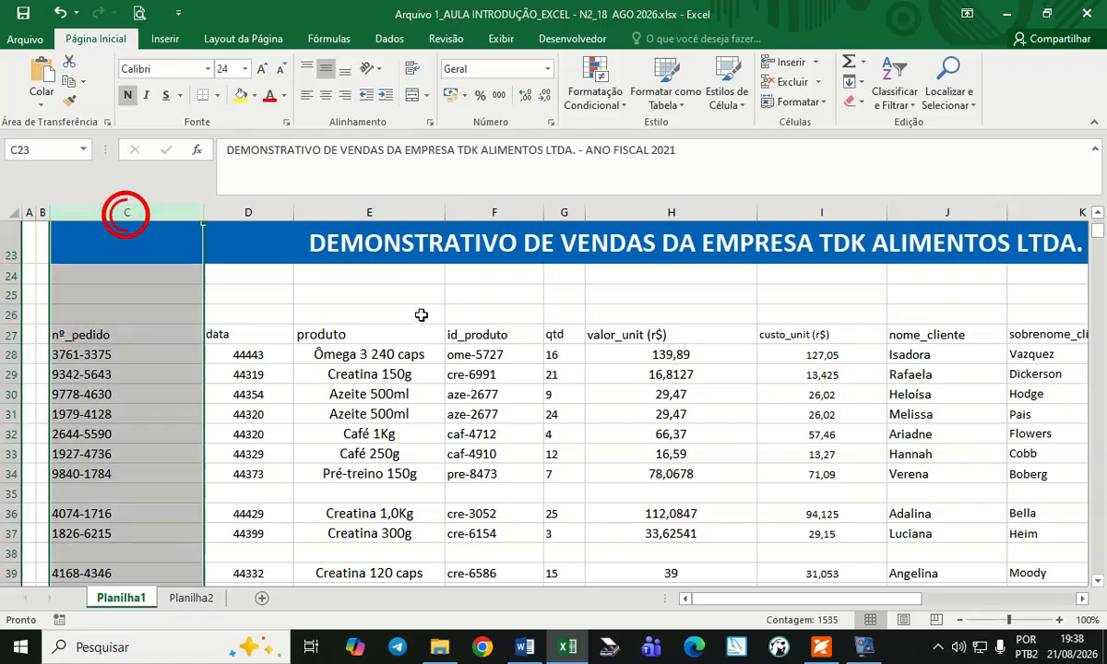
left_click(134, 212)
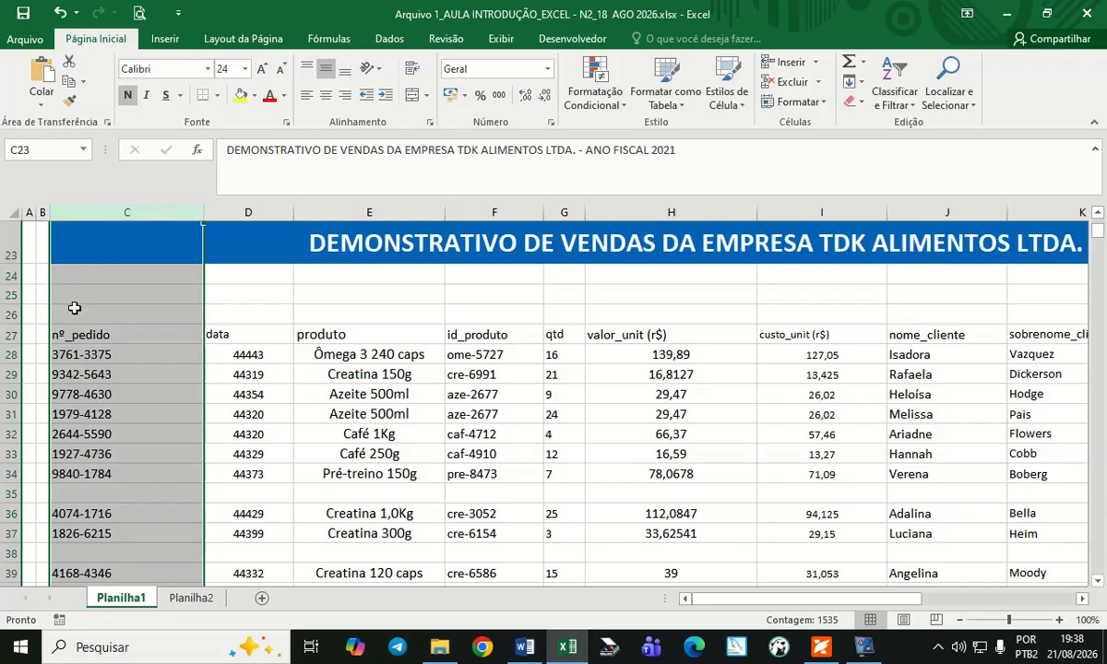
Clear the column C selection and select the nº_pedido header in C27.
left_click(119, 274)
left_click(103, 334)
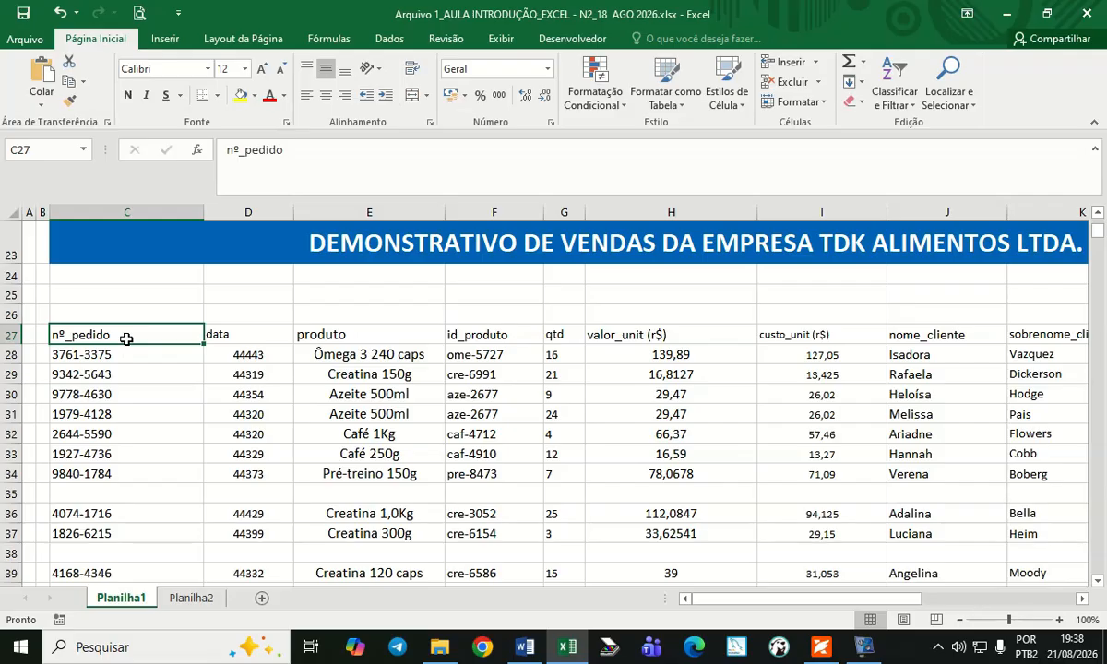
Switch to Arquivo 3_teclado_2026.pdf in Foxit and locate the Ctrl and Shift keys on the enlarged keyboard diagram.
left_click(831, 650)
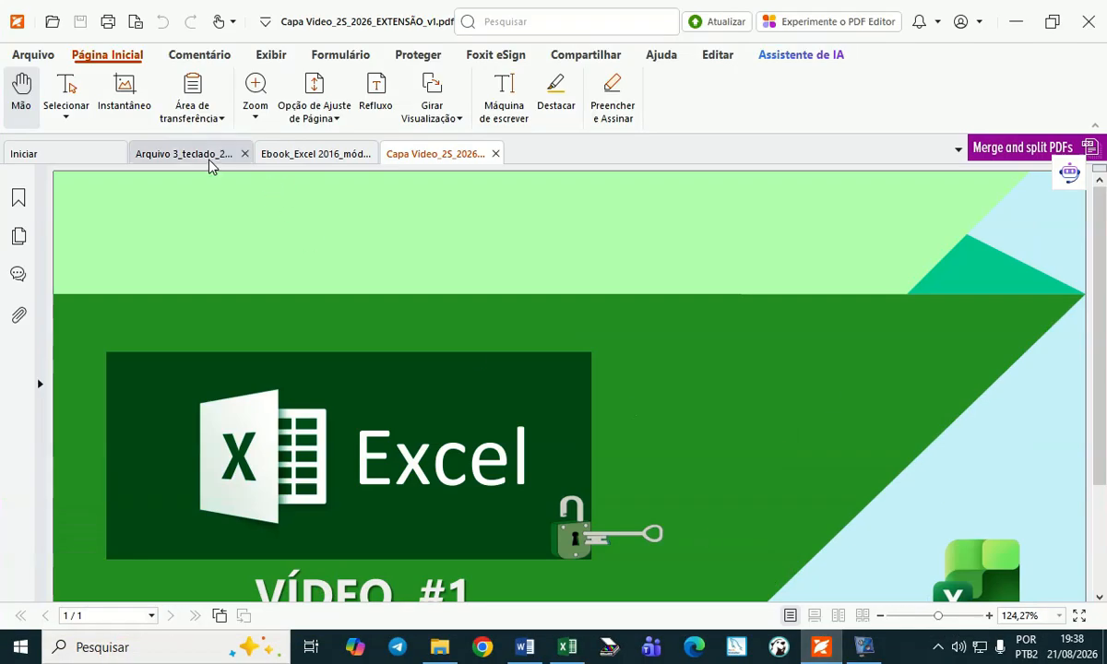
left_click(201, 155)
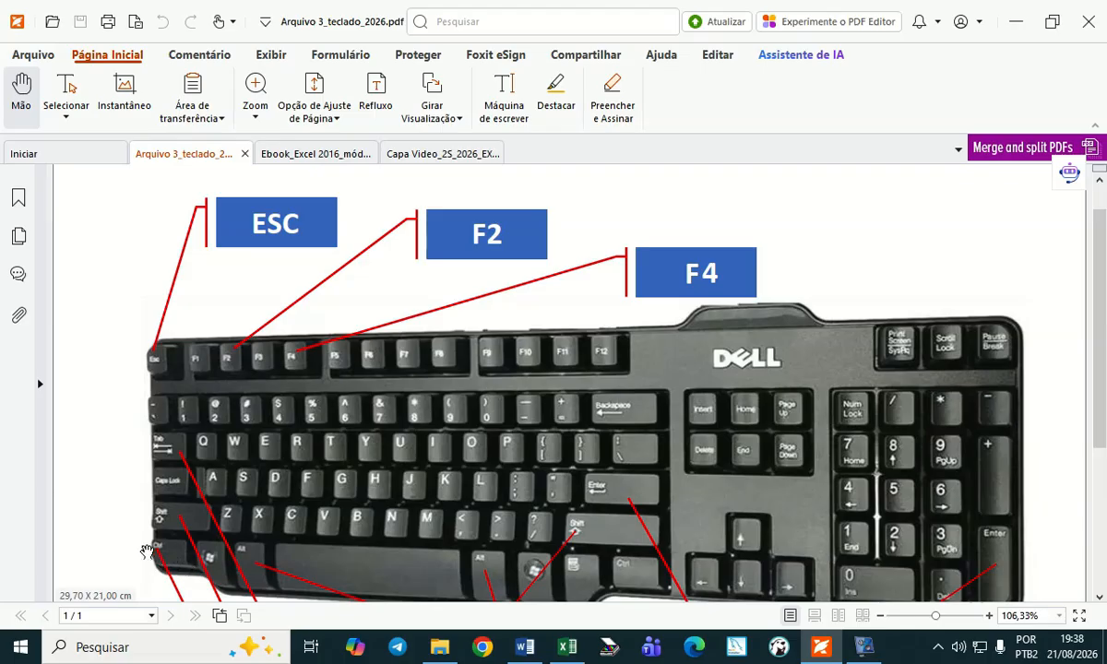
left_click(121, 551)
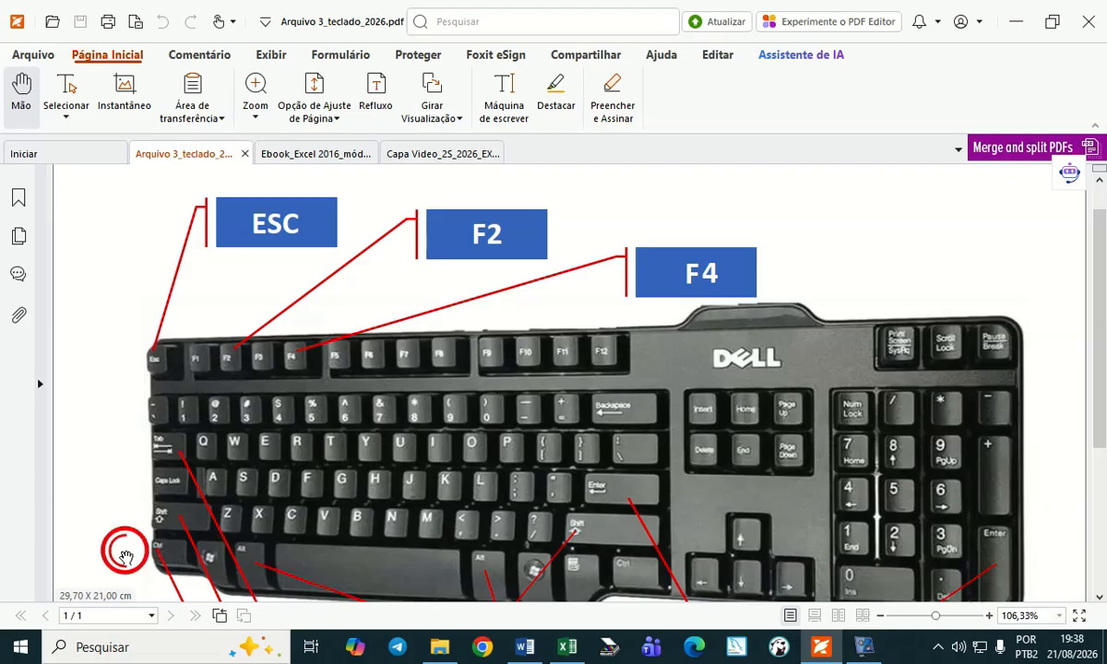
left_click(123, 517)
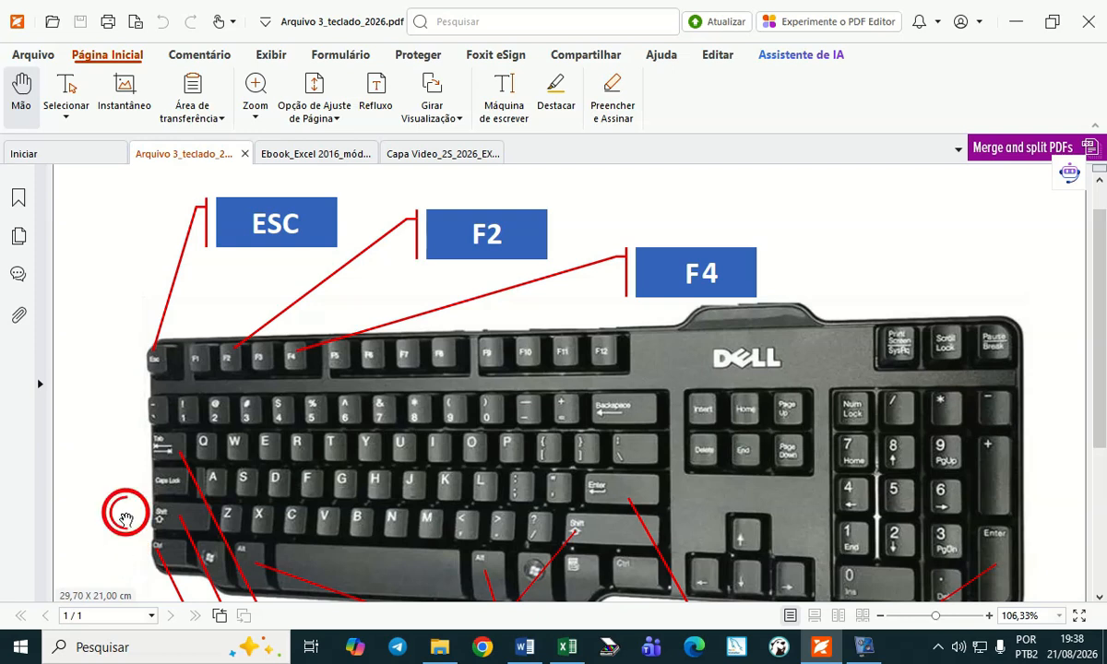
mouse_move(936, 615)
left_mouse_down()
mouse_move(964, 617)
mouse_move(947, 616)
left_mouse_up()
scroll(398, 422, "down", 3)
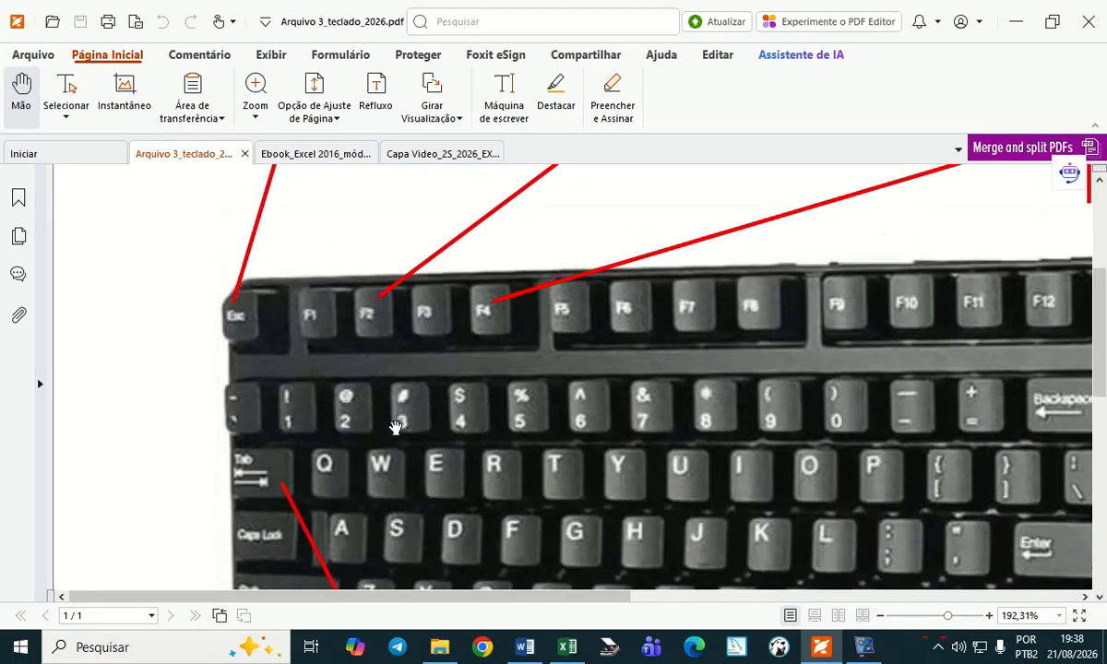
scroll(210, 513, "down", 1)
left_click(211, 504)
left_click(215, 448)
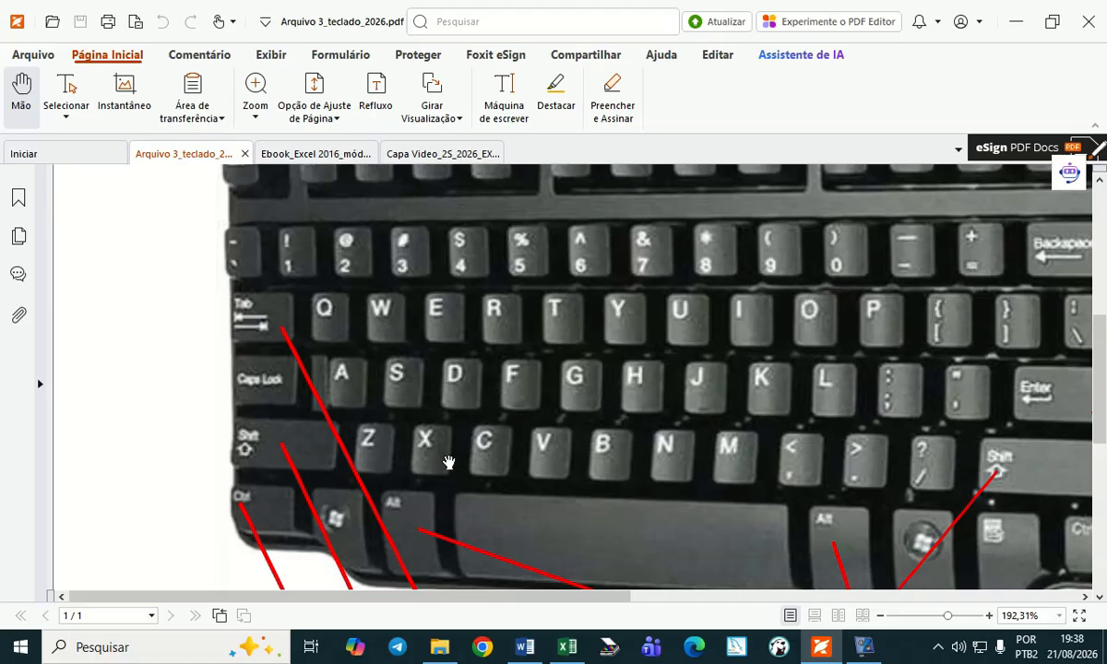
Locate the arrow keys on the keyboard diagram, pointing out the right arrow.
left_click_drag(603, 596, 886, 597)
scroll(856, 429, "down", 3)
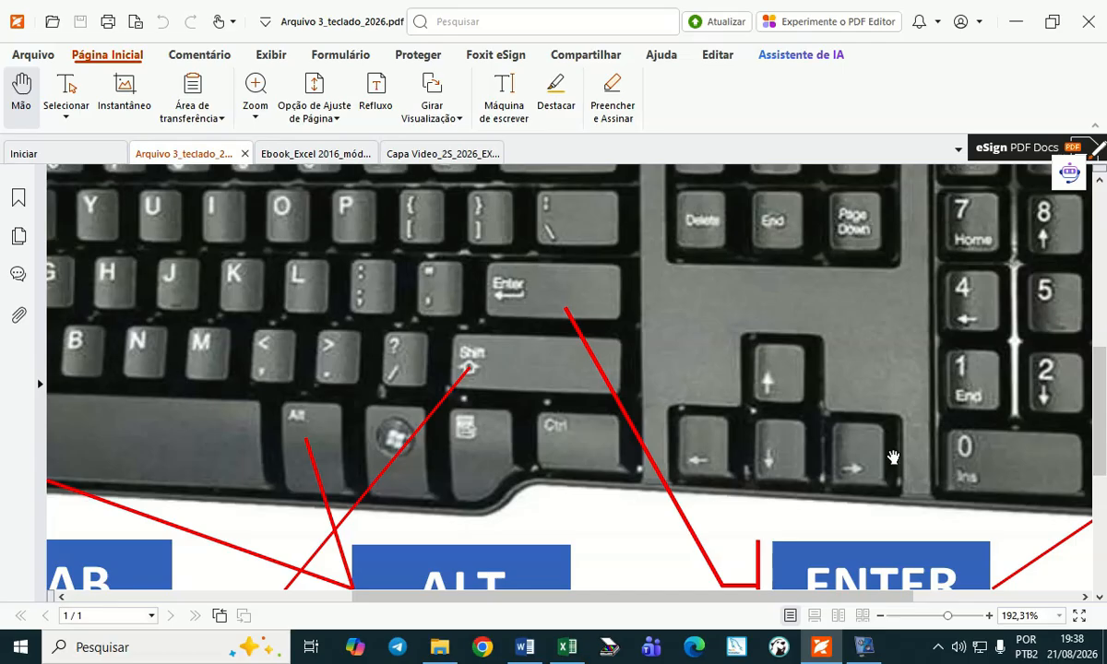
left_click(872, 399)
left_click(870, 463)
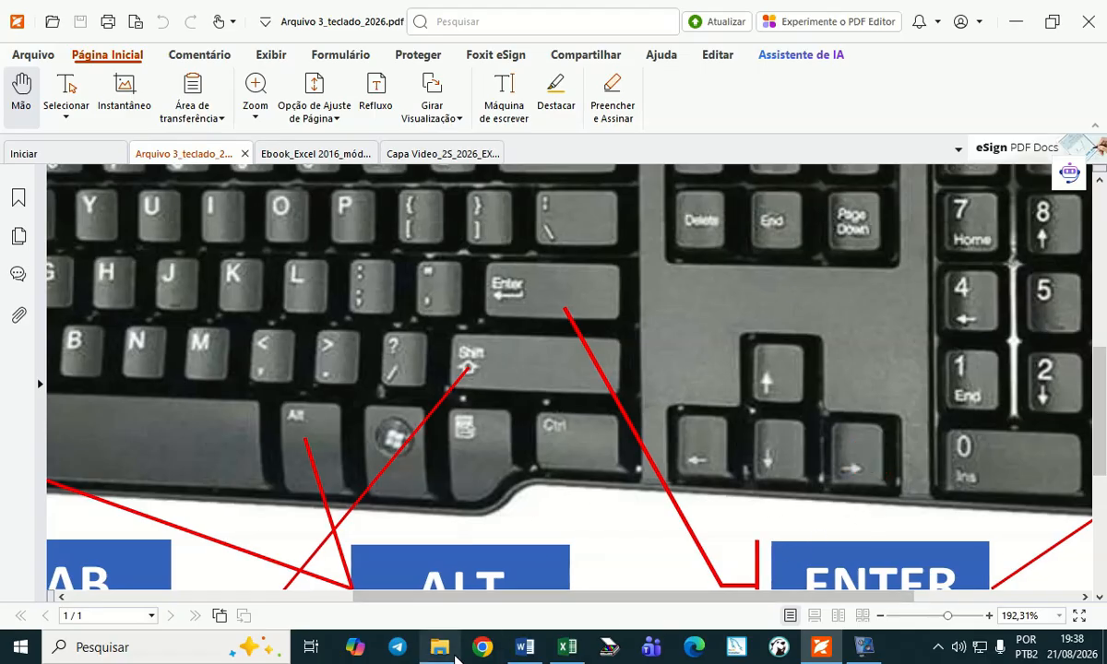
Return to the Excel workbook and extend the selection from C27 across the header row to uf in N27.
left_click(566, 653)
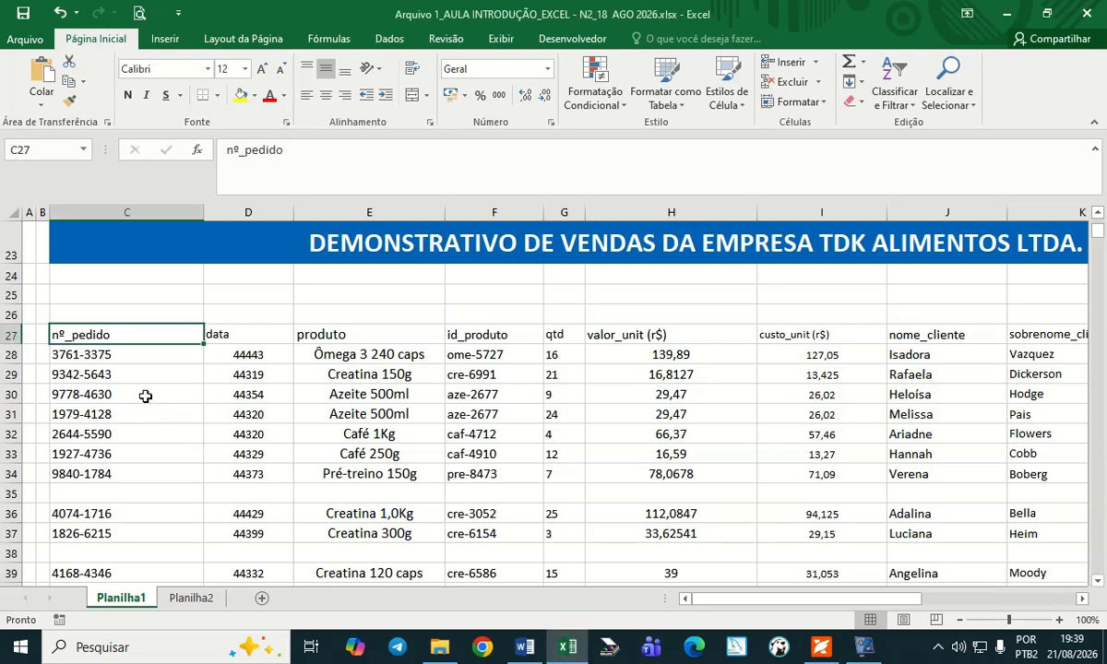
key("ctrl+shift+Right")
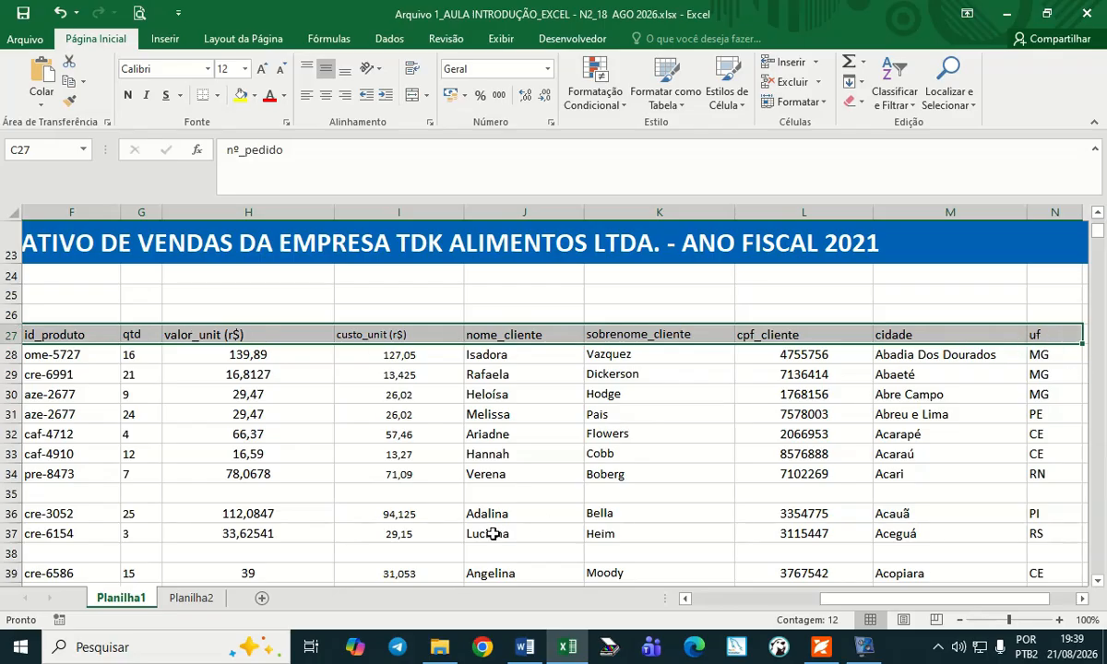
Go back to the keyboard PDF in Foxit and review the Ctrl, Shift and down arrow keys.
left_click(833, 651)
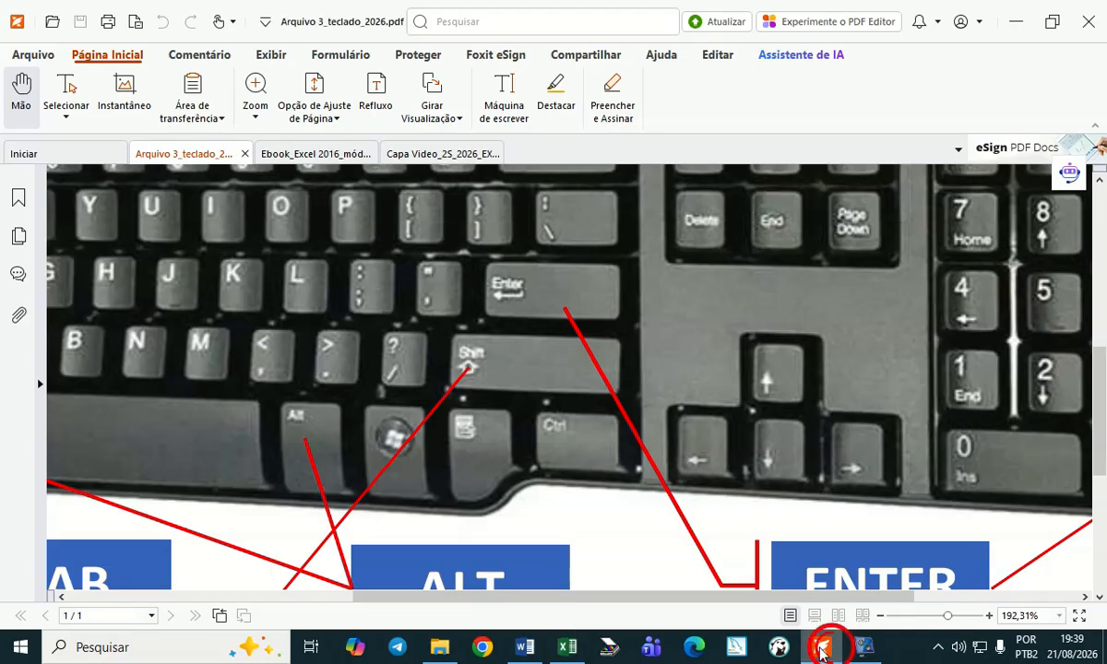
left_click_drag(838, 598, 553, 598)
left_click(227, 403)
left_click(247, 332)
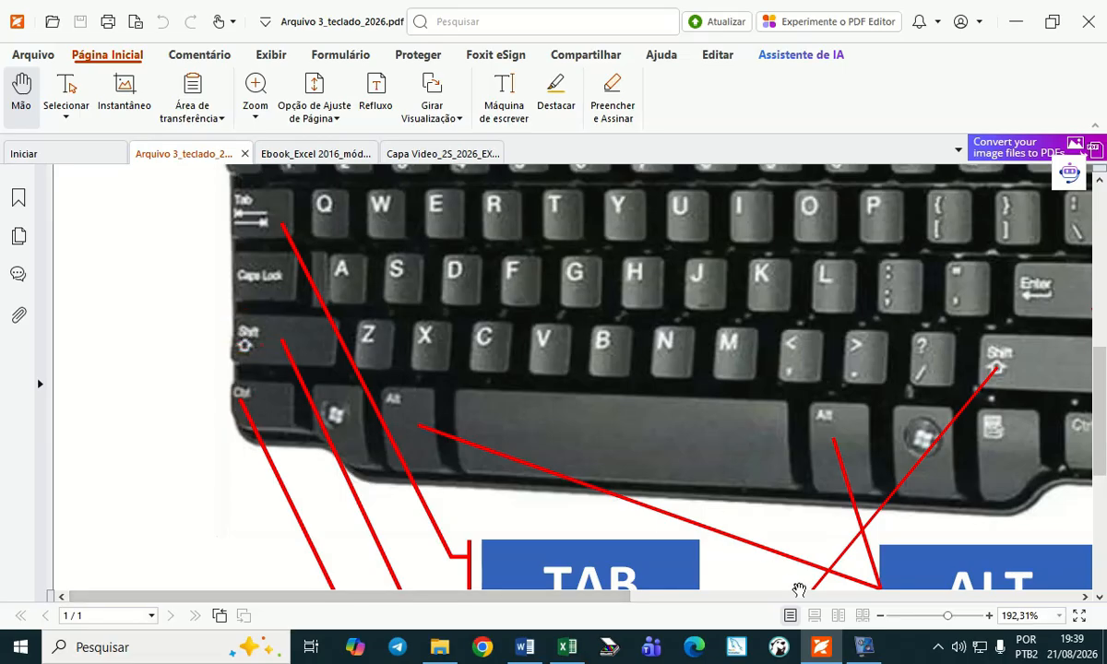
left_click_drag(519, 597, 789, 597)
left_click(814, 460)
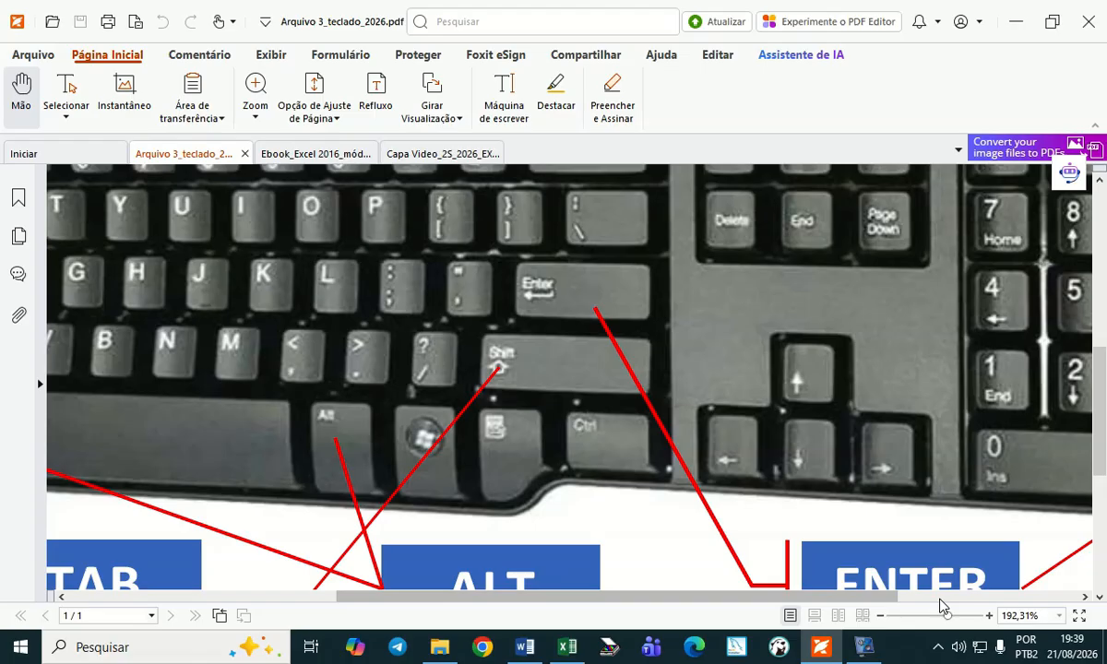
mouse_move(819, 649)
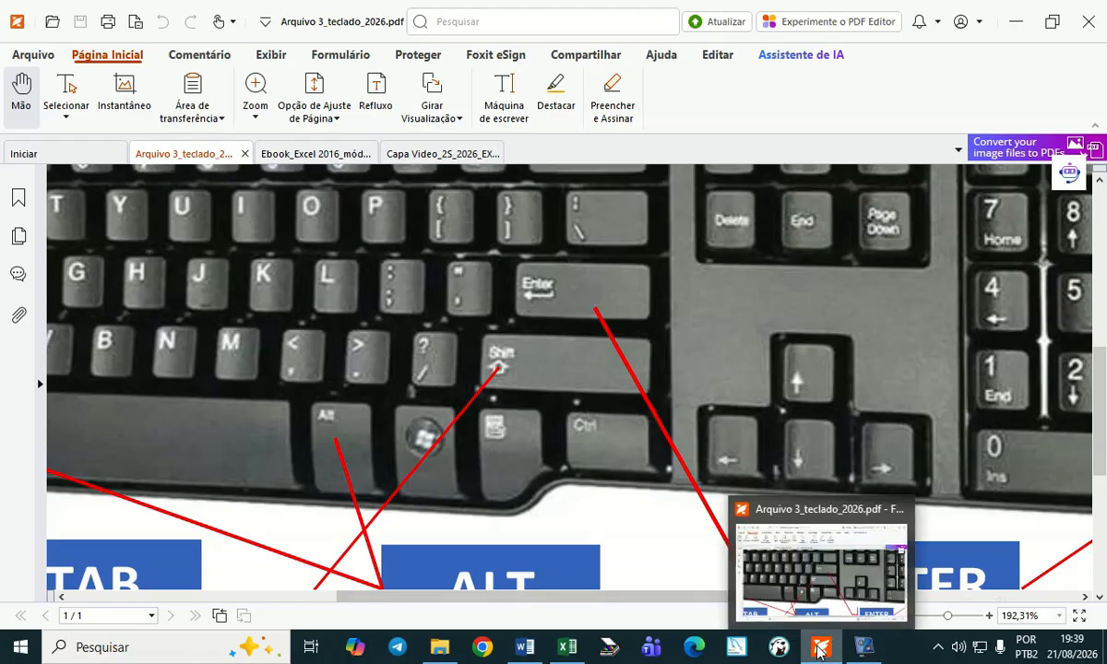
Return to the Excel workbook and select the header row from uf in N27 back to nº_pedido in C27.
left_click(566, 647)
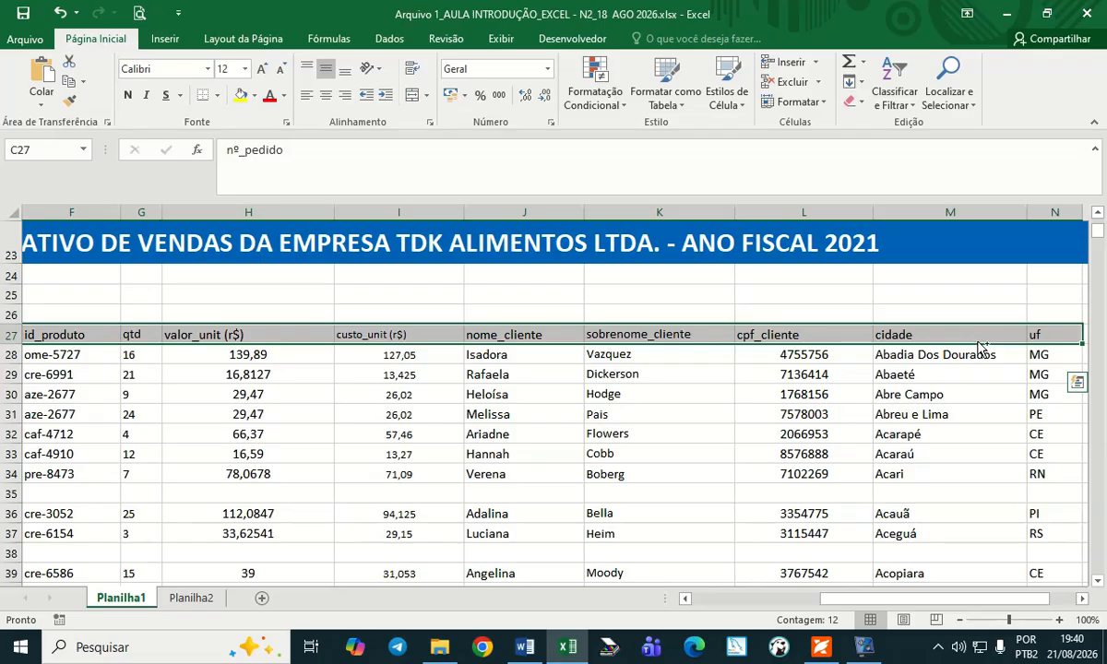
key("ctrl+q")
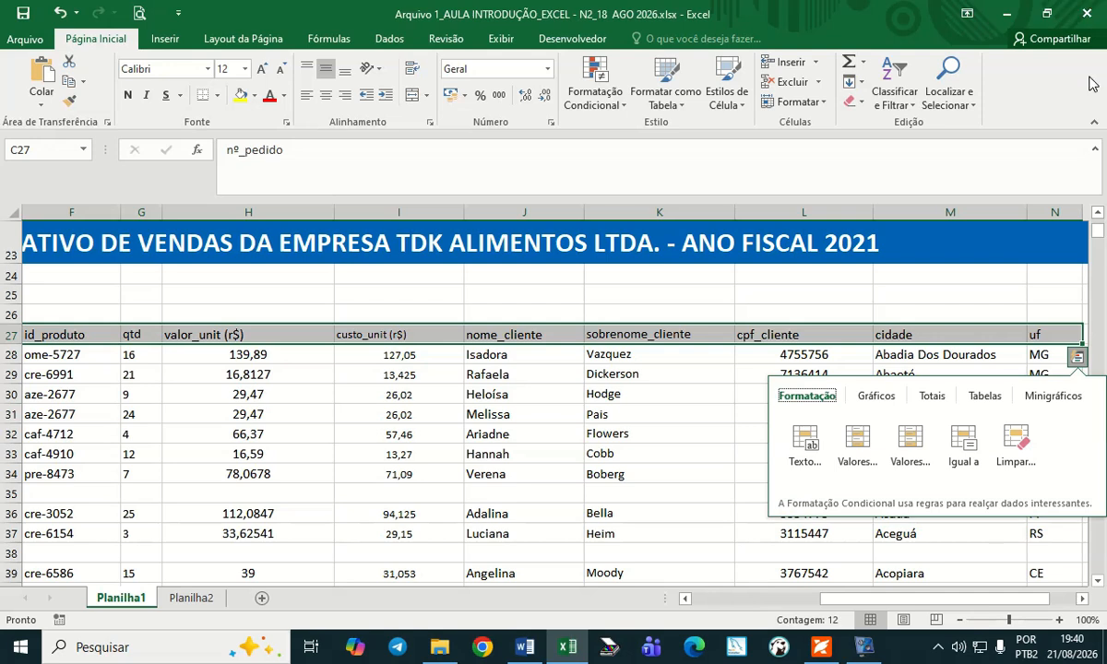
left_click(950, 293)
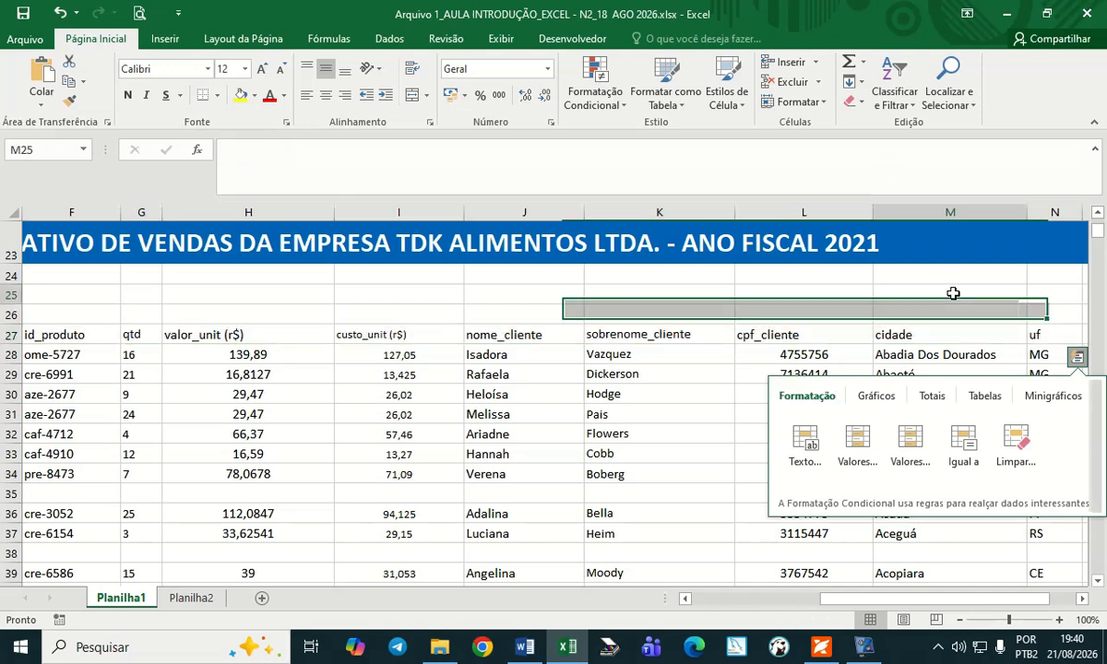
left_click_drag(1061, 334, 64, 336)
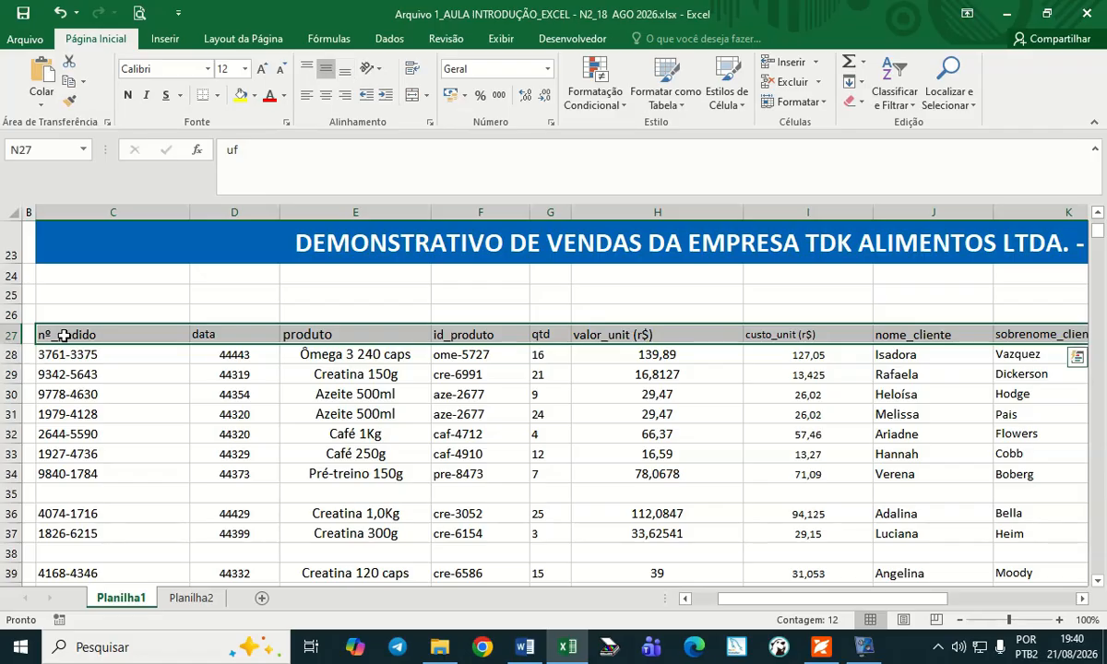
Extend the header-row selection in columns C to N down through the sales records and across their blank rows, past row 1444.
key("ctrl+shift+Down")
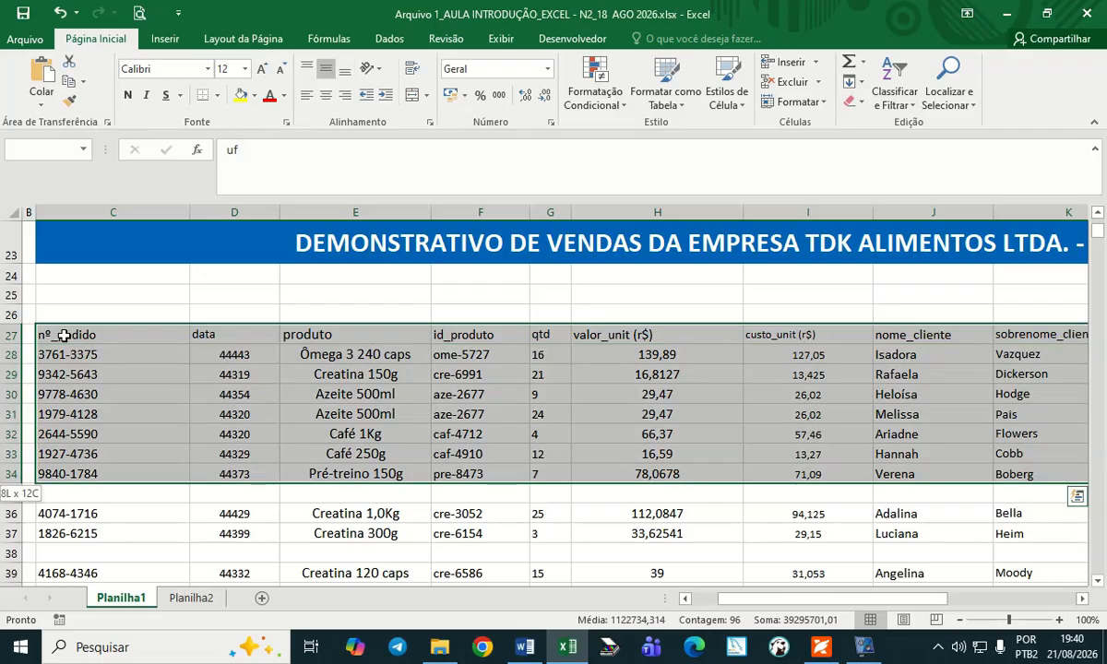
key("shift+Down")
key("shift+Down")
key("shift+Down")
key("shift+Down")
key("shift+Down")
key("shift+Down")
key("shift+Down")
key("shift+Down")
key("shift+Down")
key("shift+Down")
key("shift+Down")
key("shift+Down")
key("shift+Down")
key("shift+Down")
key("shift+Down")
key("shift+Down")
key("shift+Down")
key("shift+Down")
key("shift+Down")
key("shift+Down")
key("ctrl+shift+Down")
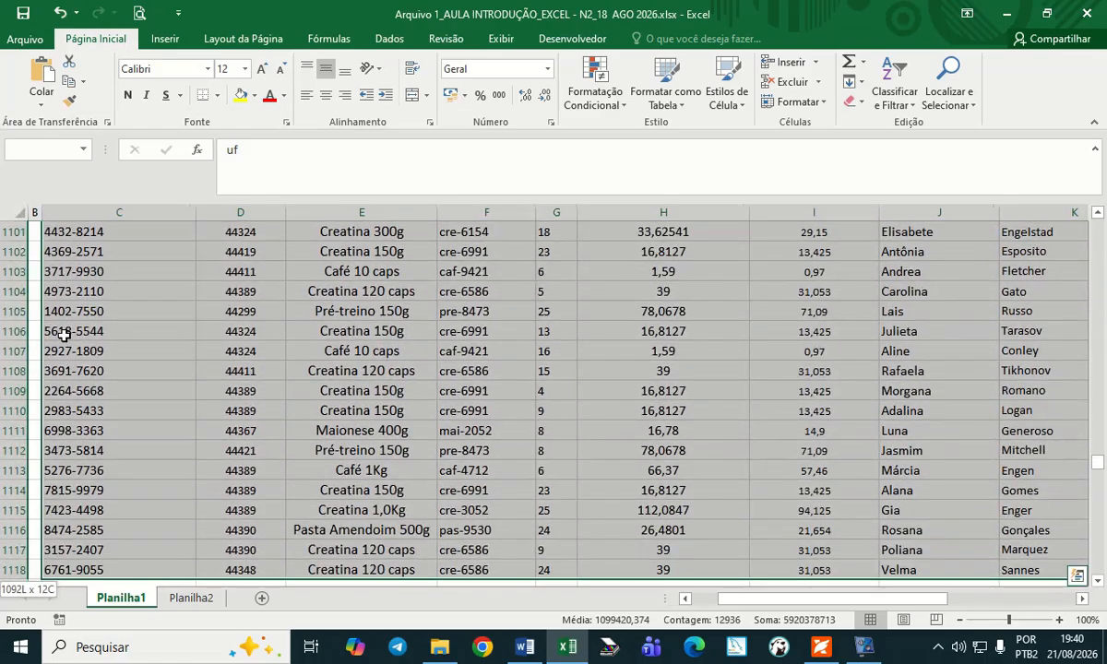
key("shift+Down")
key("shift+Down")
key("shift+Down")
key("shift+Down")
key("shift+Down")
key("shift+Down")
key("shift+Down")
key("shift+Down")
key("shift+Down")
key("shift+Down")
key("shift+Down")
key("shift+Down")
key("shift+Down")
key("shift+Down")
key("shift+Down")
key("shift+Down")
key("shift+Down")
key("shift+Down")
key("shift+Down")
key("shift+Down")
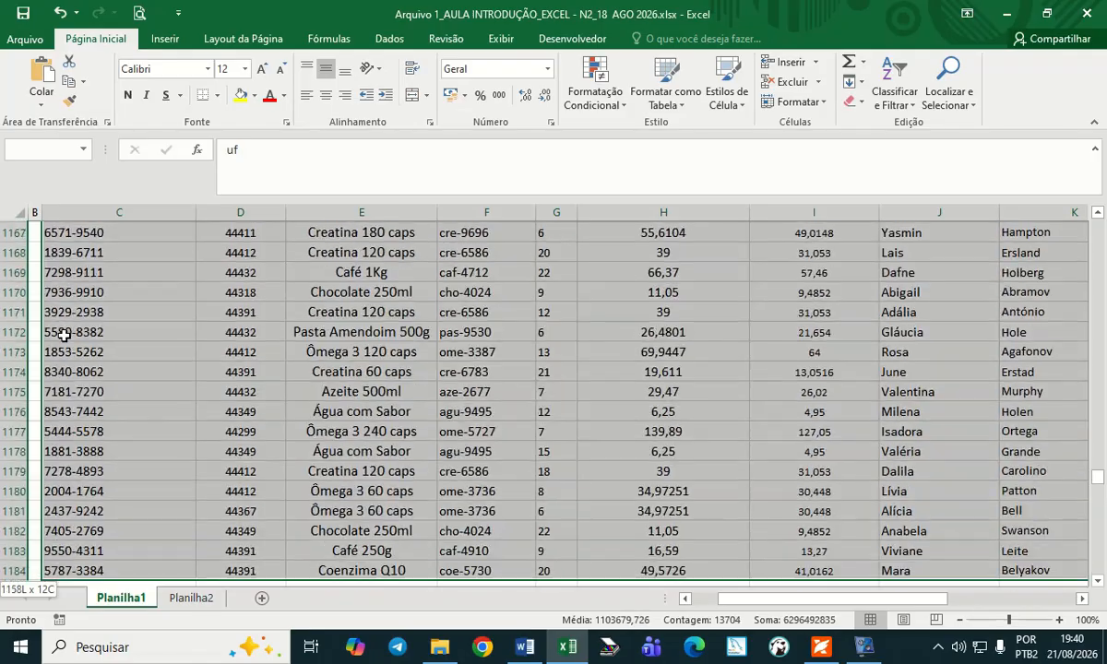
key("shift+Down")
key("shift+Down")
key("shift+Down")
key("shift+Down")
key("shift+Down")
key("shift+Down")
key("shift+Down")
key("shift+Down")
key("shift+Down")
key("shift+Down")
key("shift+Down")
key("shift+Down")
key("shift+Down")
key("shift+Down")
key("shift+Down")
key("shift+Down")
key("shift+Down")
key("shift+Down")
key("shift+Down")
key("shift+Down")
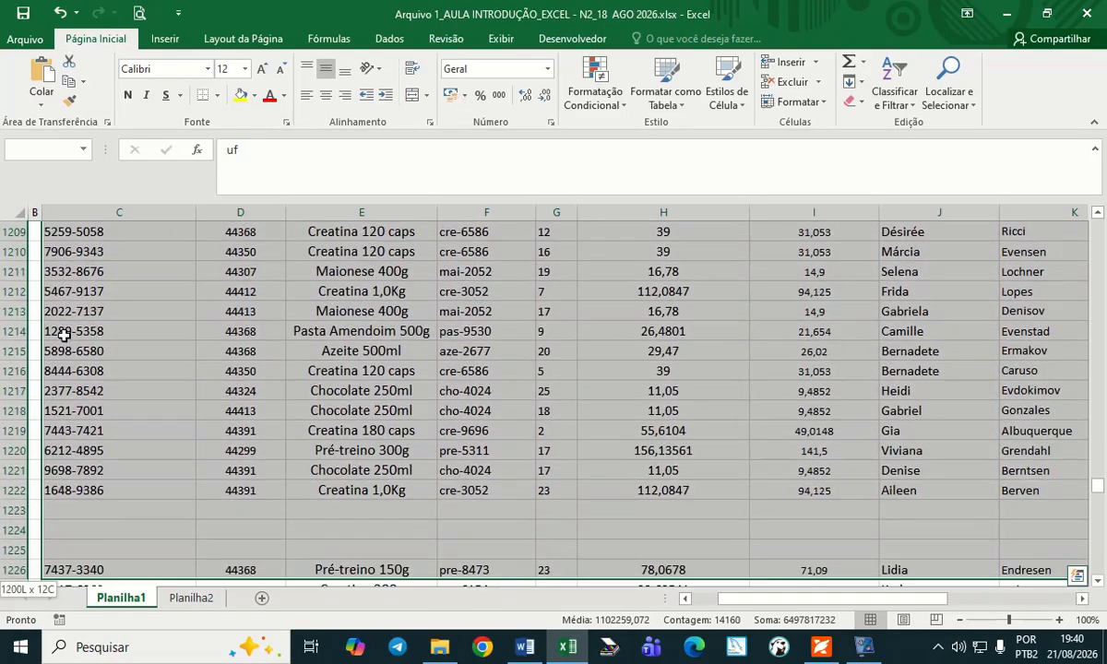
key("shift+Down")
key("shift+Down")
key("shift+Down")
key("shift+Down")
key("shift+Down")
key("shift+Down")
key("shift+Down")
key("shift+Down")
key("shift+Down")
key("shift+Down")
key("shift+Down")
key("shift+Down")
key("shift+Down")
key("shift+Down")
key("shift+Down")
key("shift+Down")
key("shift+Down")
key("shift+Down")
key("shift+Down")
key("shift+Down")
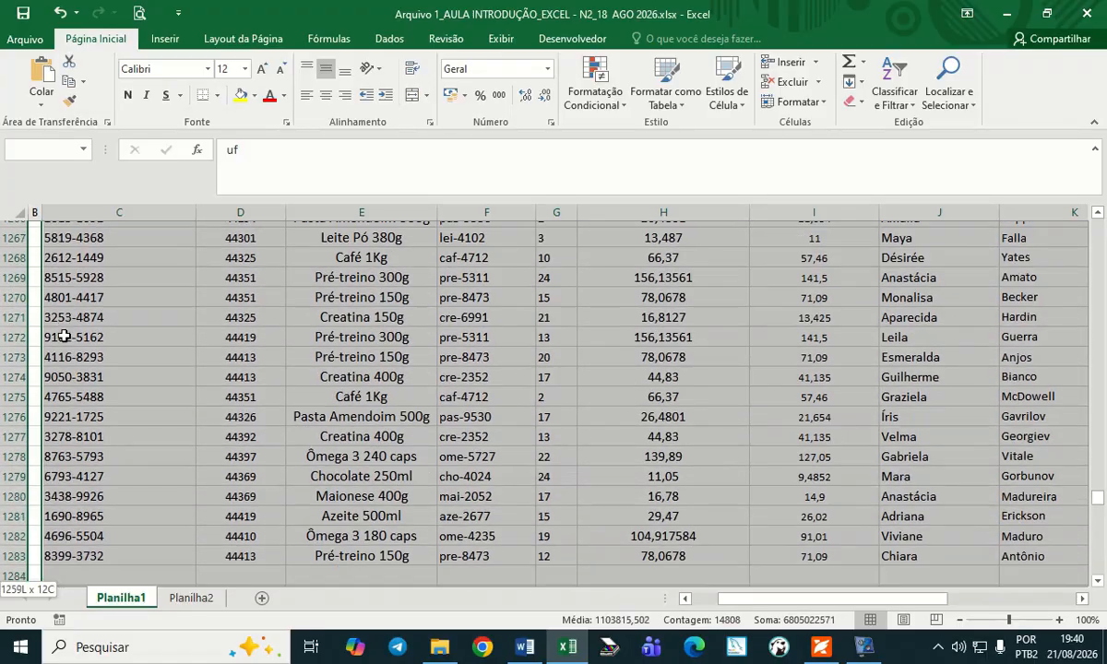
key("shift+Down")
key("shift+Down")
key("shift+Down")
key("shift+Down")
key("shift+Down")
key("shift+Down")
key("shift+Down")
key("shift+Down")
key("shift+Down")
key("shift+Down")
key("shift+Down")
key("shift+Down")
key("shift+Down")
key("shift+Down")
key("shift+Down")
key("shift+Down")
key("shift+Down")
key("shift+Down")
key("shift+Down")
key("shift+Down")
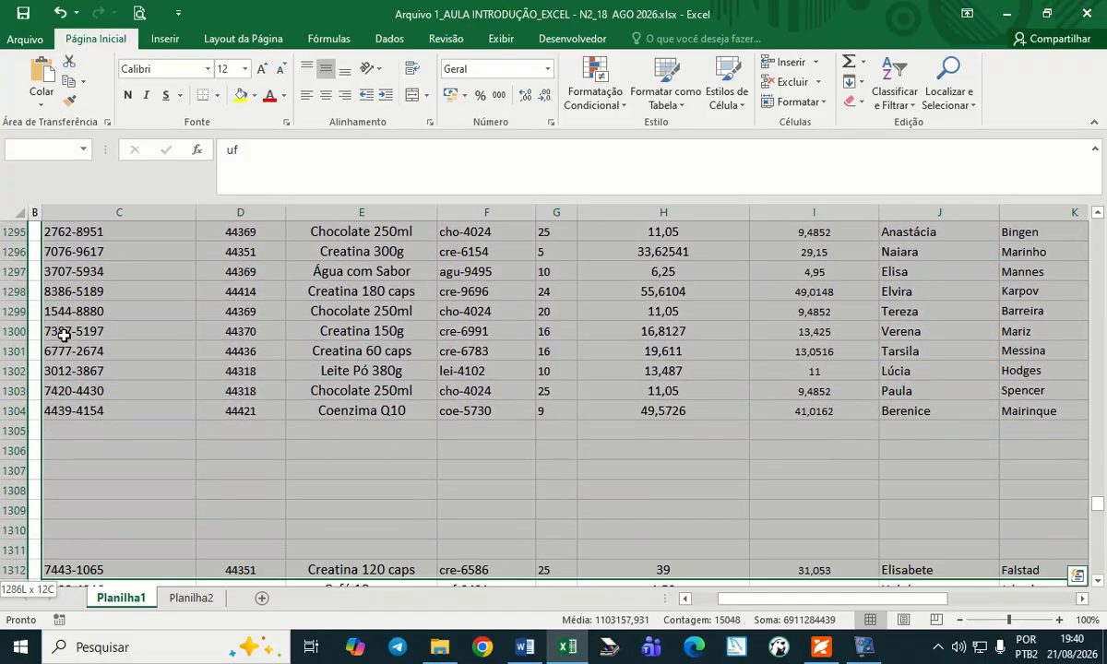
key("shift+Down")
key("shift+Down")
key("shift+Down")
key("shift+Down")
key("shift+Down")
key("shift+Down")
key("shift+Down")
key("shift+Down")
key("shift+Down")
key("shift+Down")
key("shift+Down")
key("shift+Down")
key("shift+Down")
key("shift+Down")
key("shift+Down")
key("shift+Down")
key("shift+Down")
key("shift+Down")
key("shift+Down")
key("shift+Down")
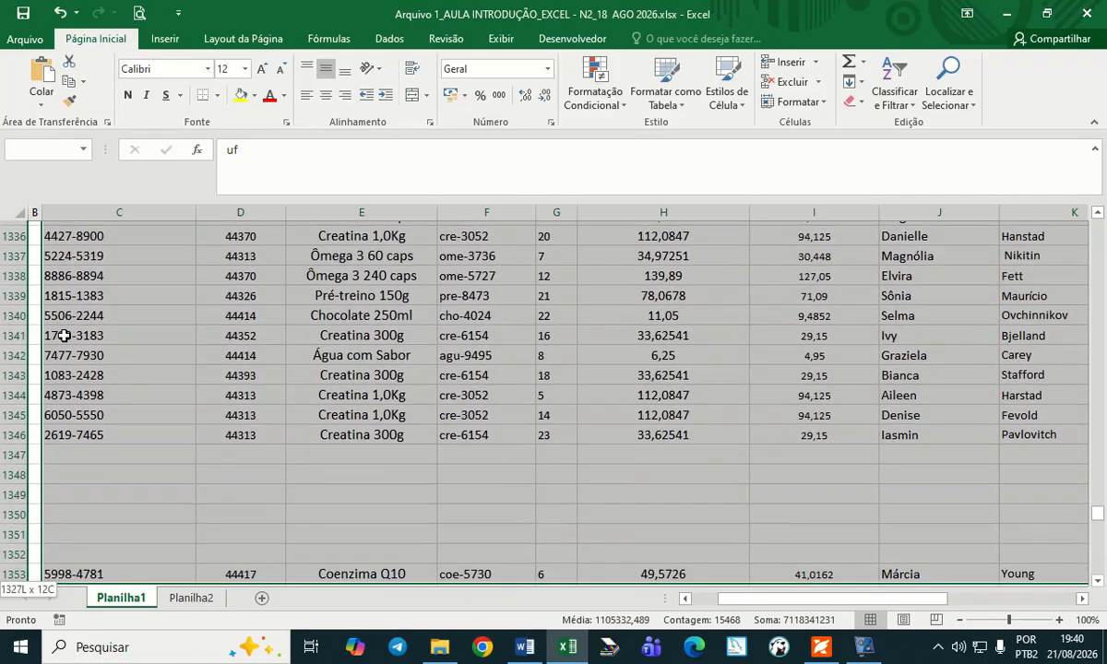
key("shift+Down")
key("shift+Down")
key("shift+Down")
key("shift+Down")
key("shift+Down")
key("shift+Down")
key("shift+Down")
key("shift+Down")
key("shift+Down")
key("shift+Down")
key("shift+Down")
key("shift+Down")
key("shift+Down")
key("shift+Down")
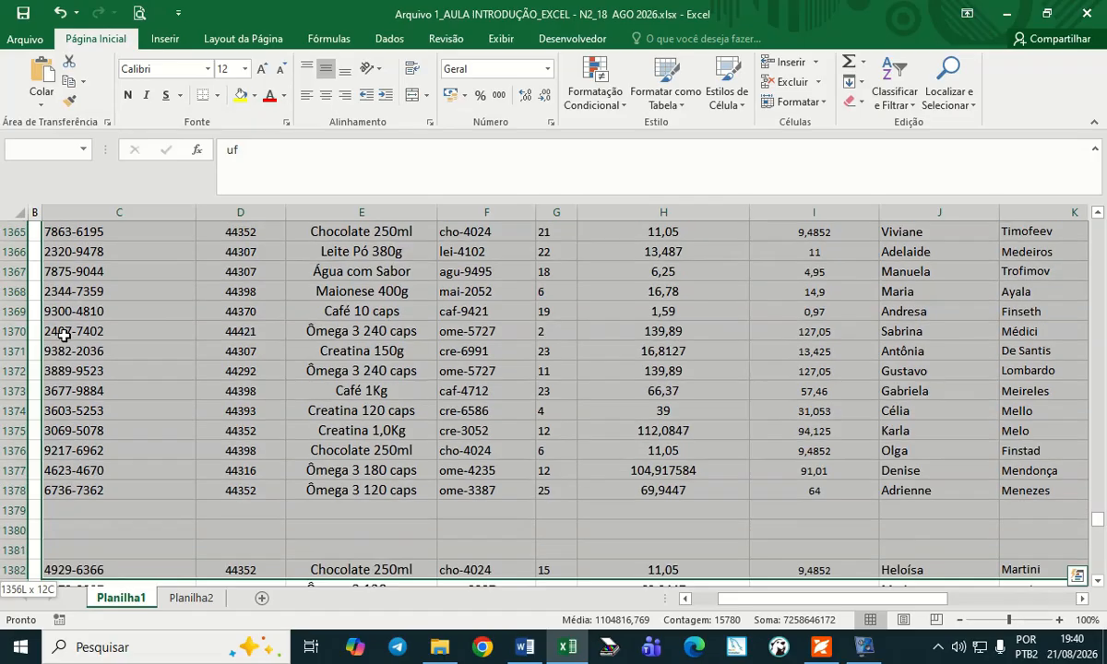
key("shift+Down")
key("shift+Down")
key("shift+Down")
key("shift+Down")
key("shift+Down")
key("shift+Down")
key("shift+Down")
key("shift+Down")
key("shift+Down")
key("shift+Down")
key("shift+Down")
key("shift+Down")
key("shift+Down")
key("shift+Down")
key("shift+Down")
key("shift+Down")
key("shift+Down")
key("shift+Down")
key("shift+Down")
key("shift+Down")
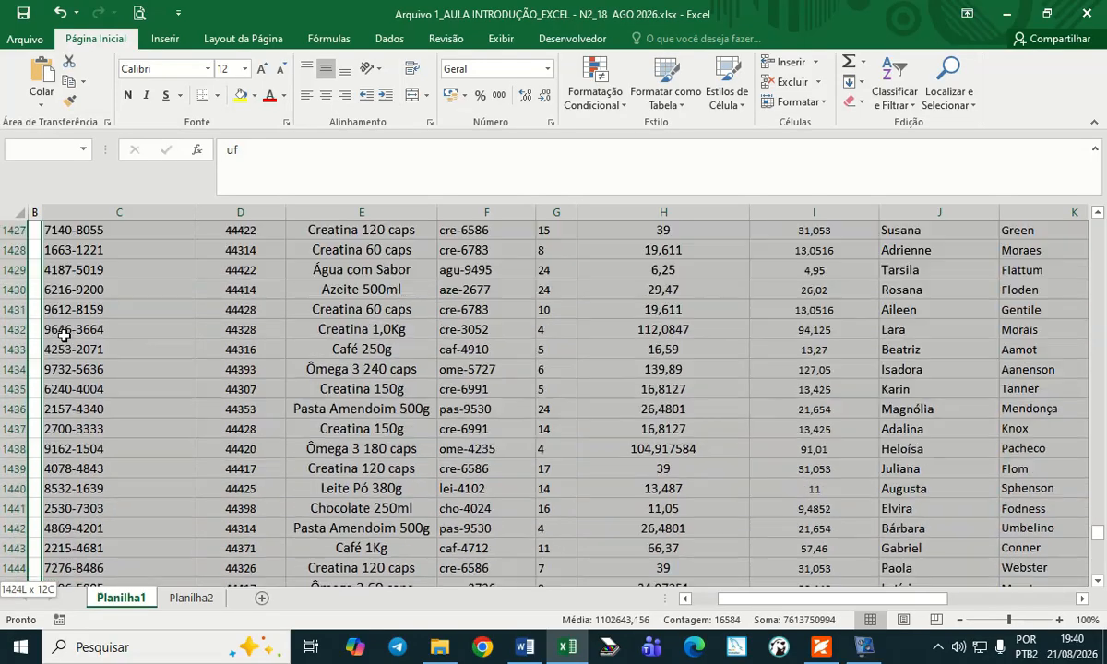
Extend the selection in columns C to N down to the last sales record in row 1601.
key("shift+Down")
key("shift+Down")
key("shift+Down")
key("shift+Down")
key("shift+Down")
key("shift+Down")
key("shift+Down")
key("shift+Down")
key("shift+Down")
key("shift+Down")
key("shift+Down")
key("shift+Down")
key("shift+Down")
key("shift+Down")
key("shift+Down")
key("shift+Down")
key("shift+Down")
key("shift+Down")
key("shift+Down")
key("shift+Down")
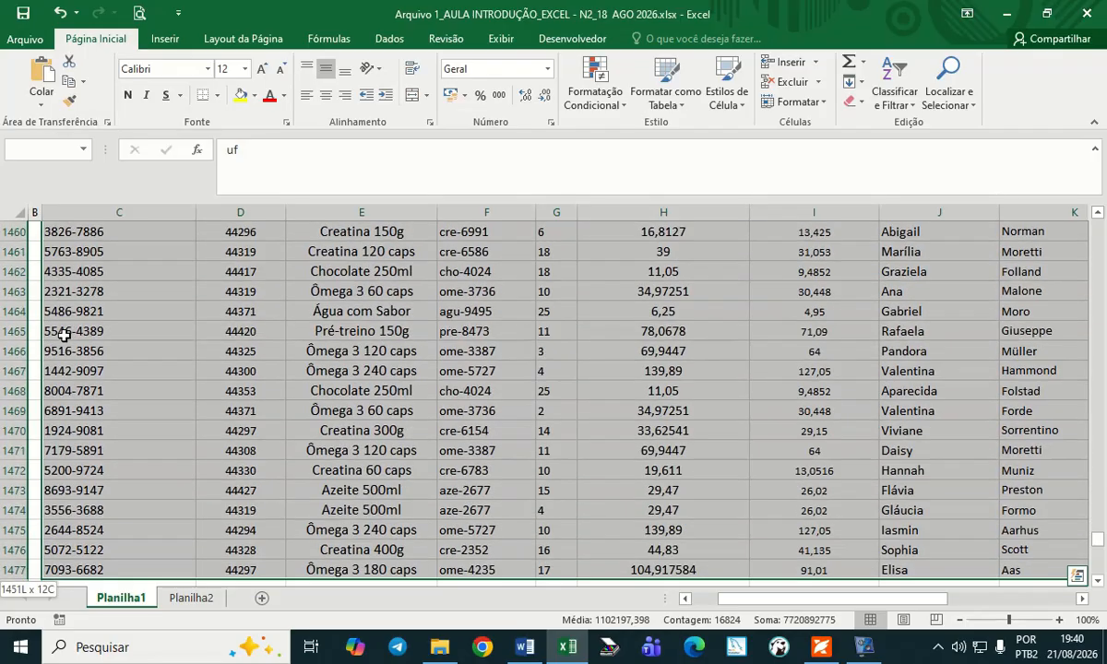
key("shift+Down")
key("shift+Down")
key("shift+Down")
key("shift+Down")
key("shift+Down")
key("shift+Down")
key("shift+Down")
key("shift+Down")
key("shift+Down")
key("shift+Down")
key("shift+Down")
key("shift+Down")
key("shift+Down")
key("shift+Down")
key("shift+Down")
key("shift+Down")
key("shift+Down")
key("shift+Down")
key("shift+Down")
key("shift+Down")
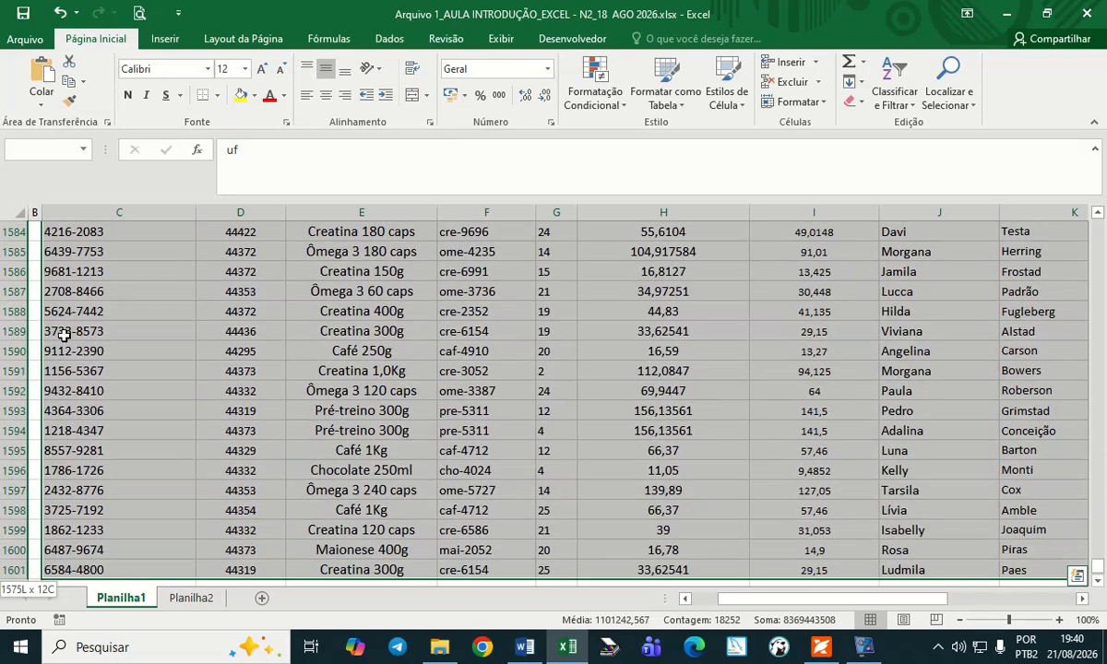
key("ctrl+shift+Down")
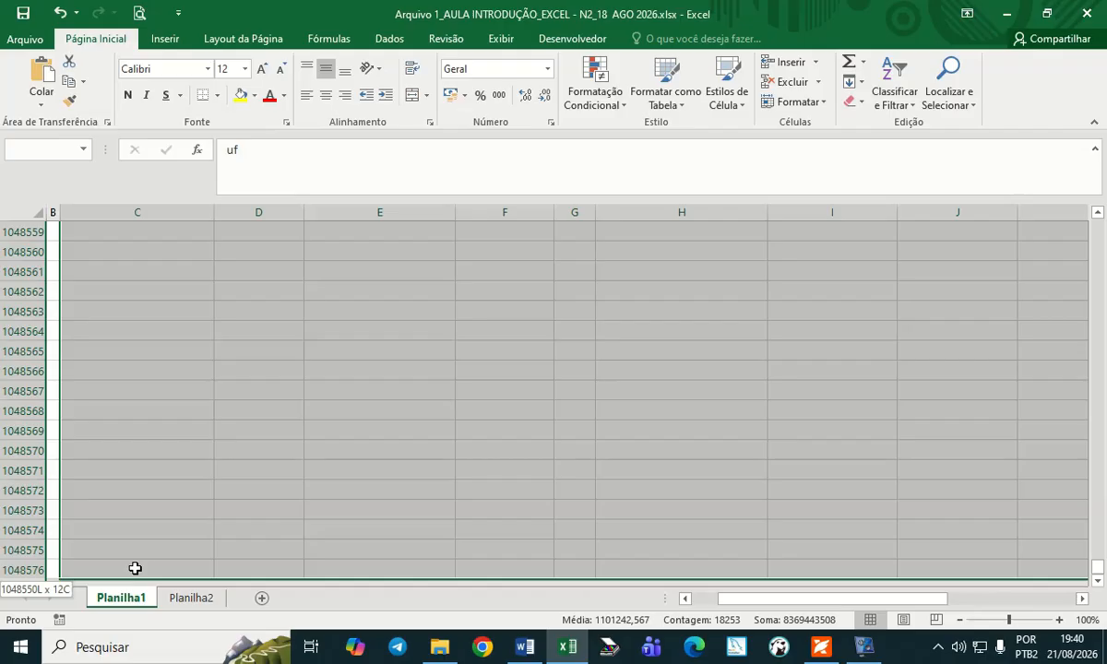
key("ctrl+shift+Up")
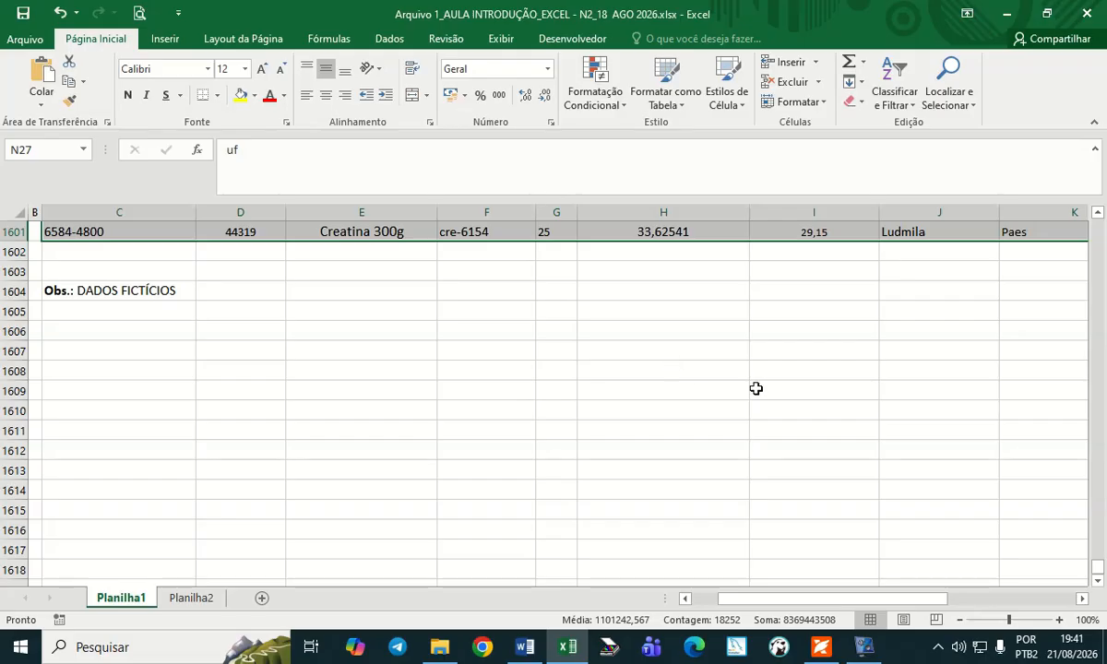
Select only the blank cells within the selected table using Ir para Especial with the Em branco option.
scroll(1012, 485, "up", 20)
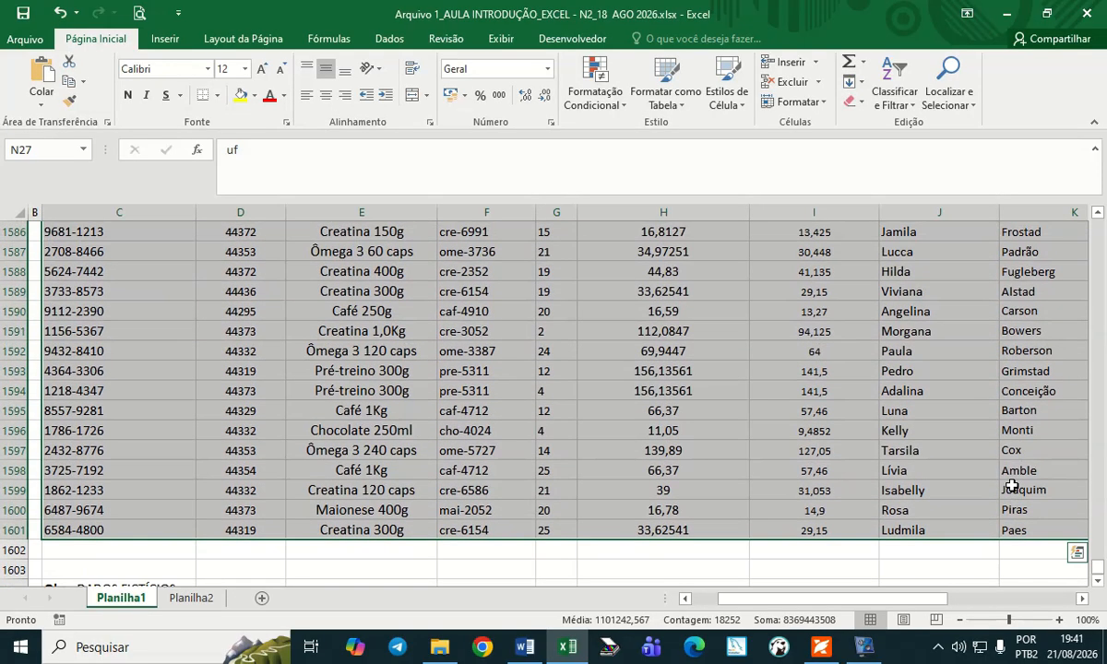
scroll(1012, 485, "up", 20)
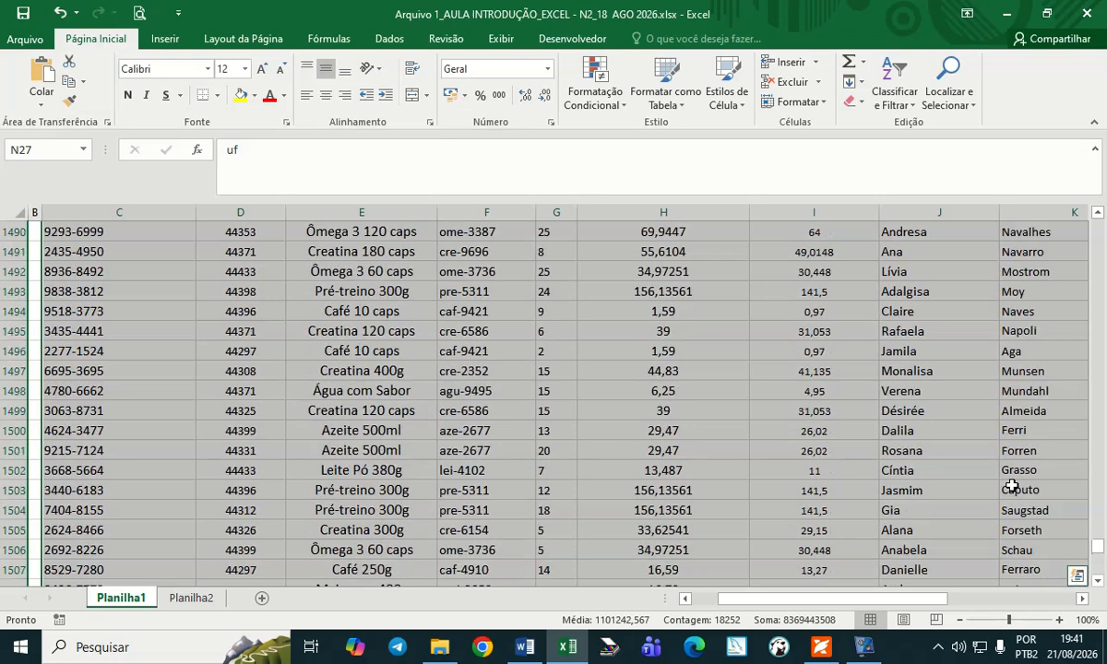
left_click(975, 109)
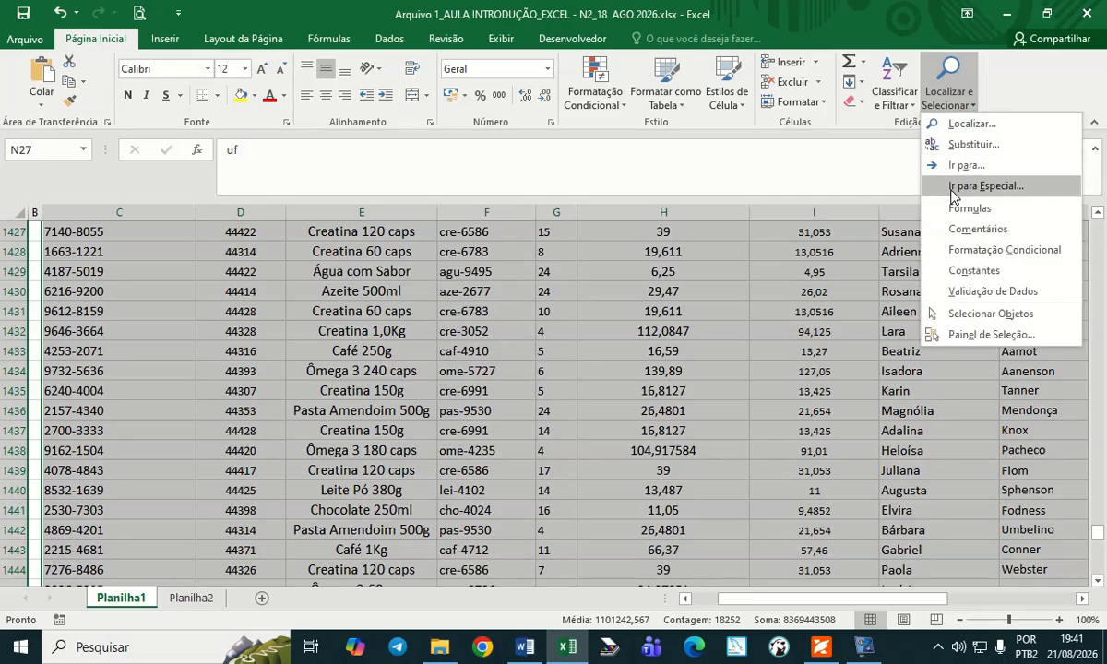
left_click(1022, 186)
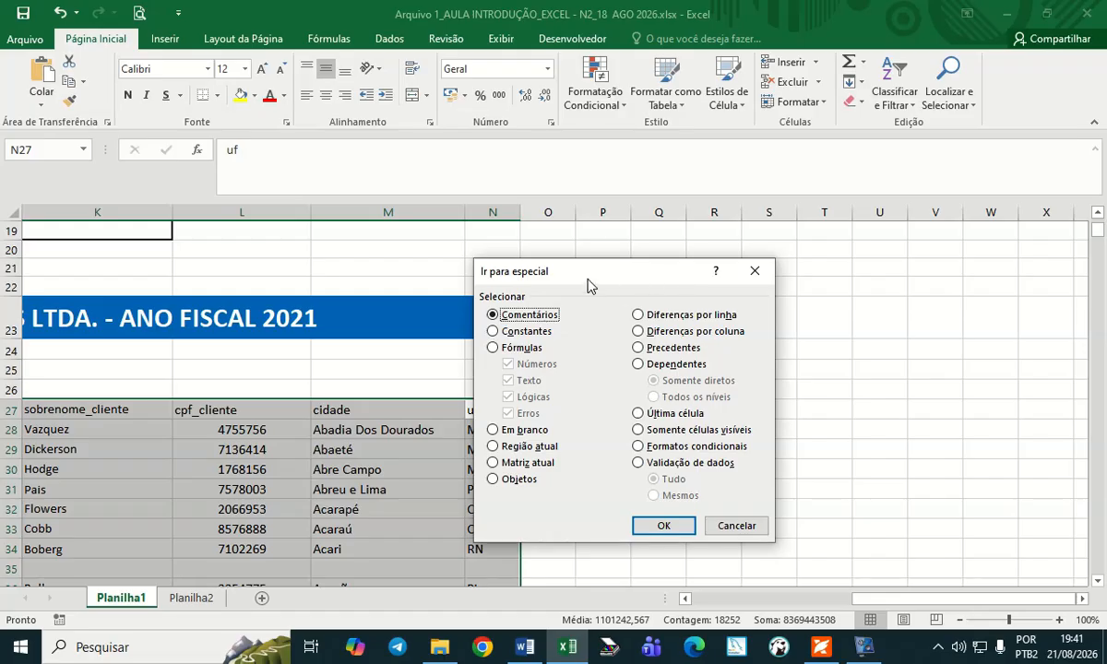
left_click(494, 431)
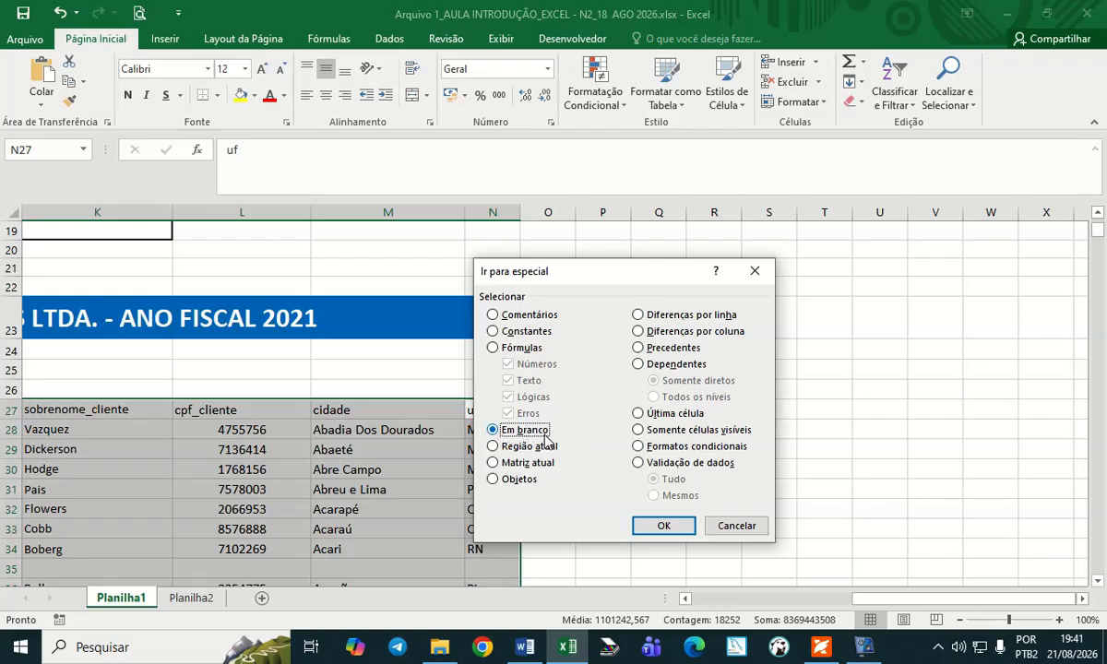
left_click(664, 526)
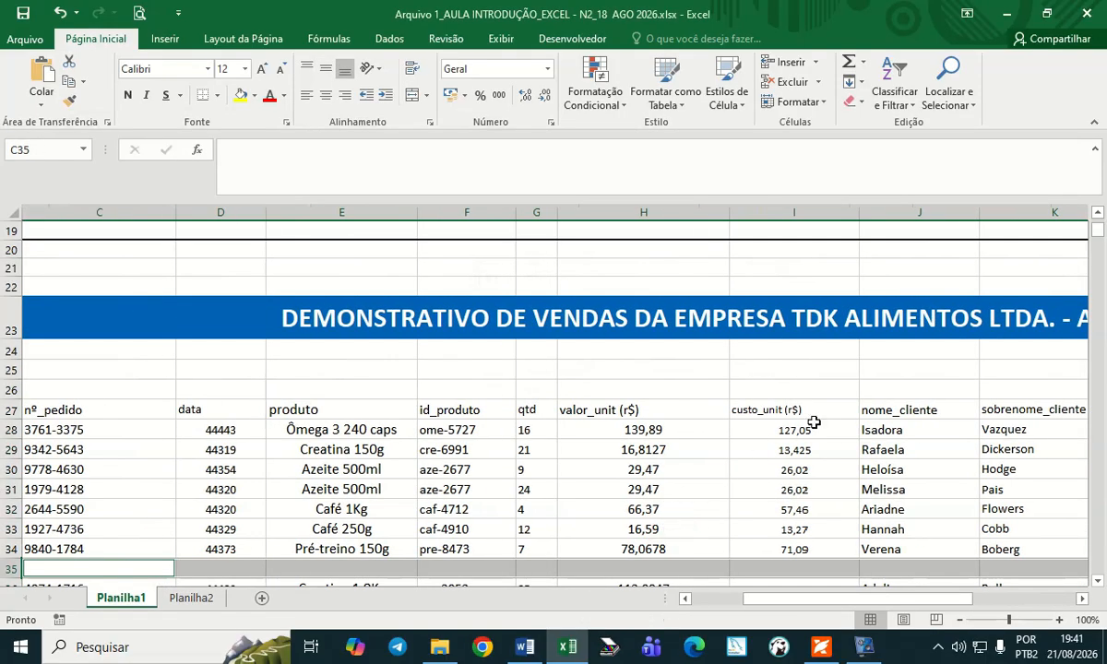
Delete the selected blank cells from the sales table as entire rows with the Linha inteira option.
scroll(867, 375, "down", 4)
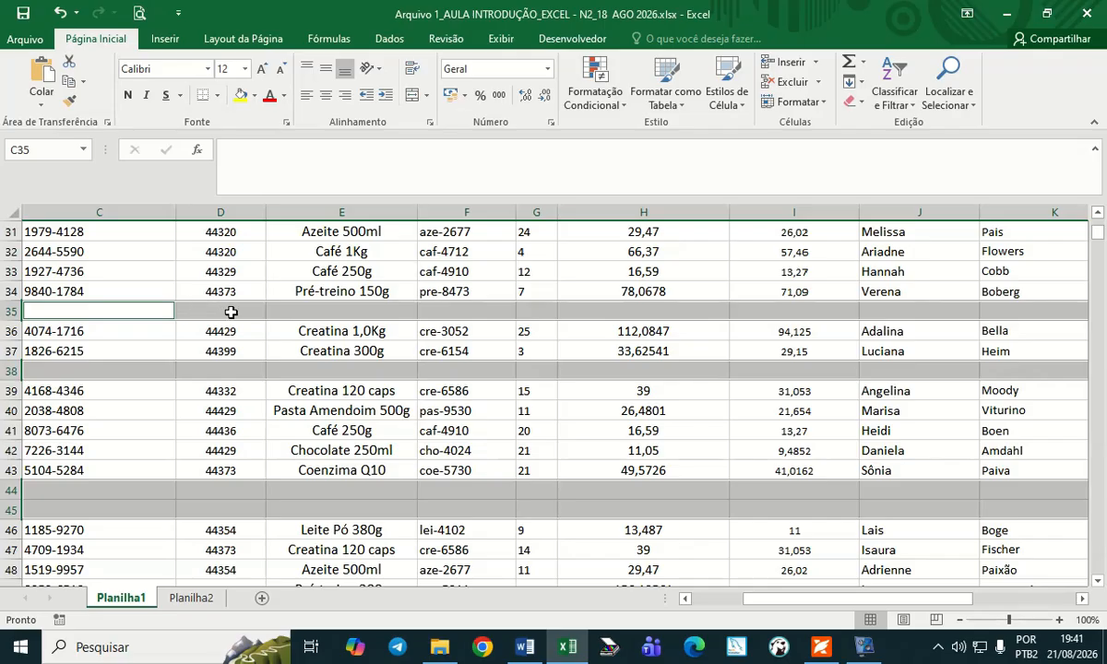
right_click(99, 311)
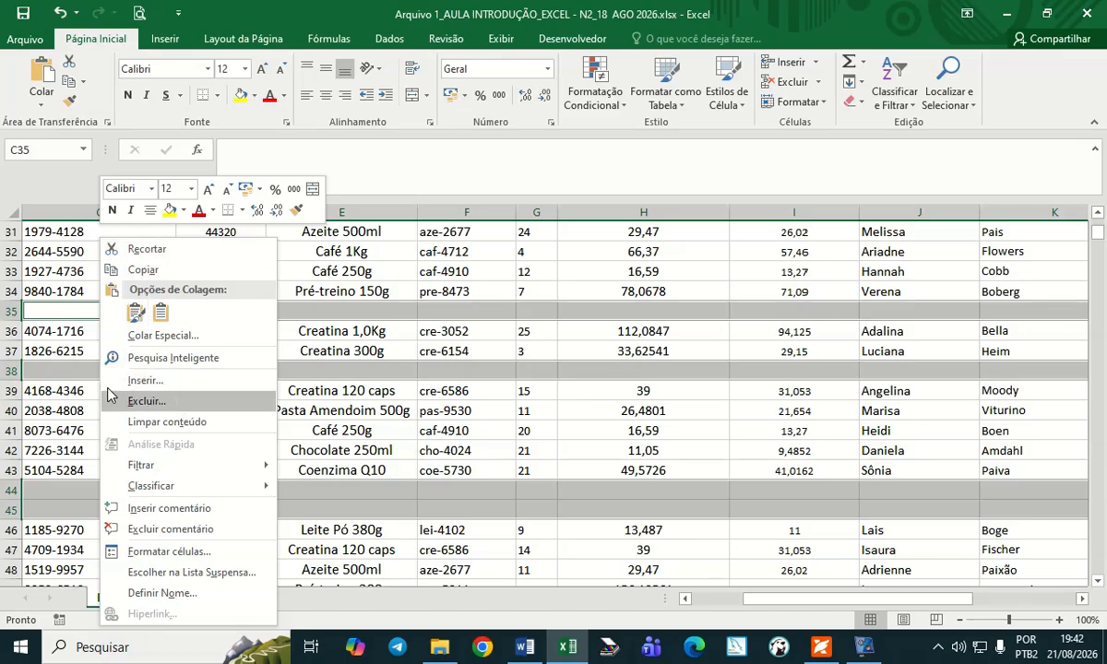
left_click(178, 408)
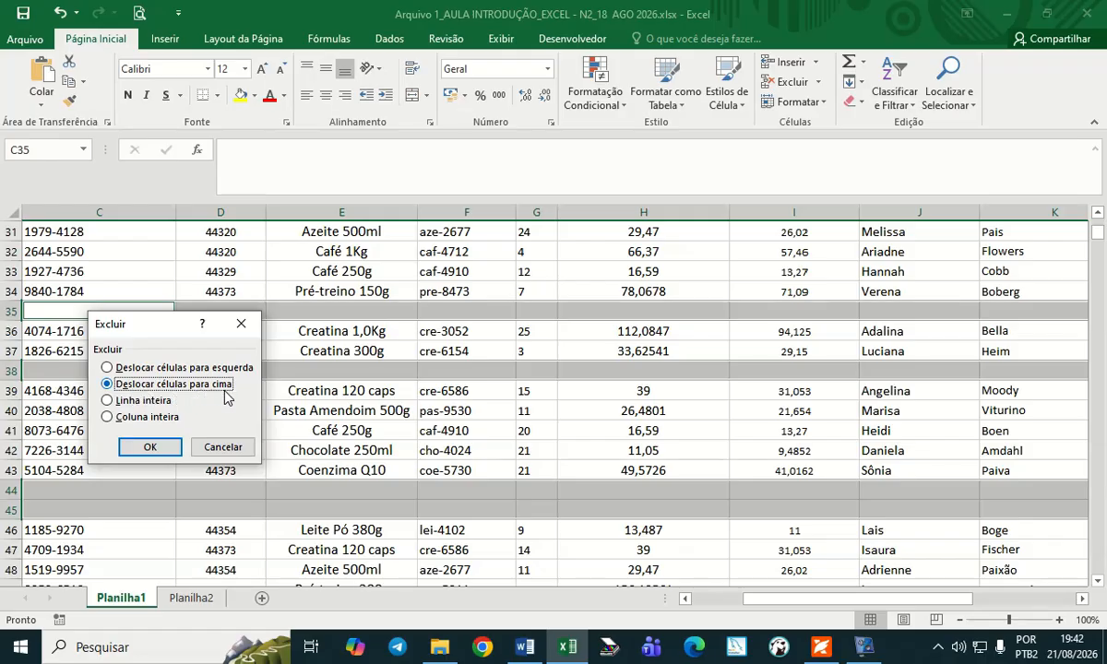
left_click(107, 401)
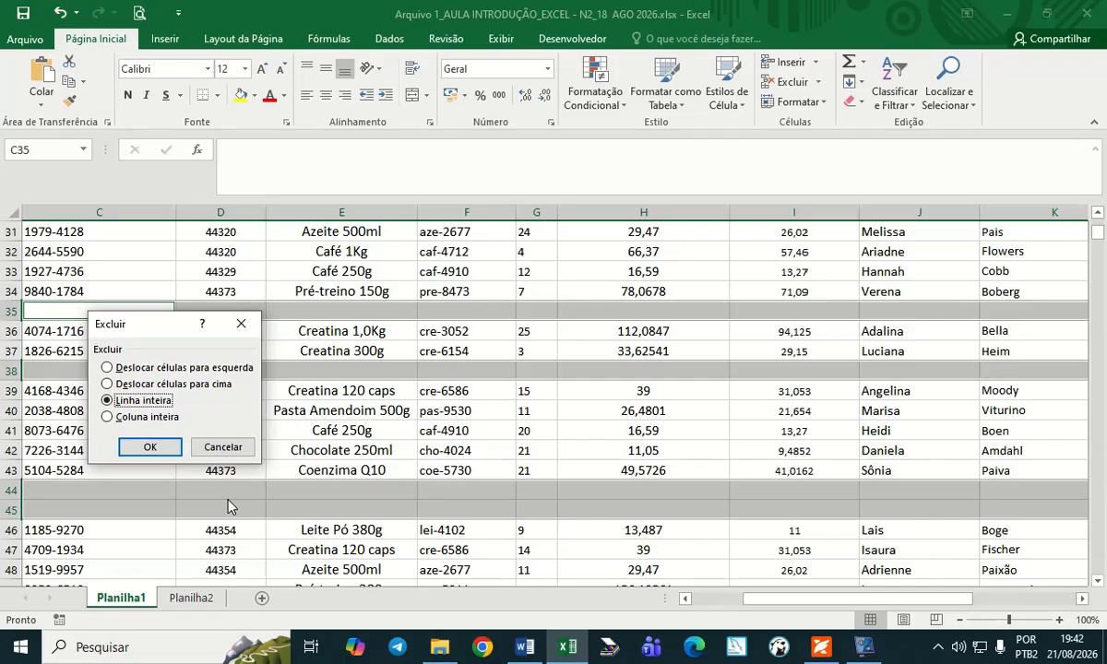
left_click(149, 448)
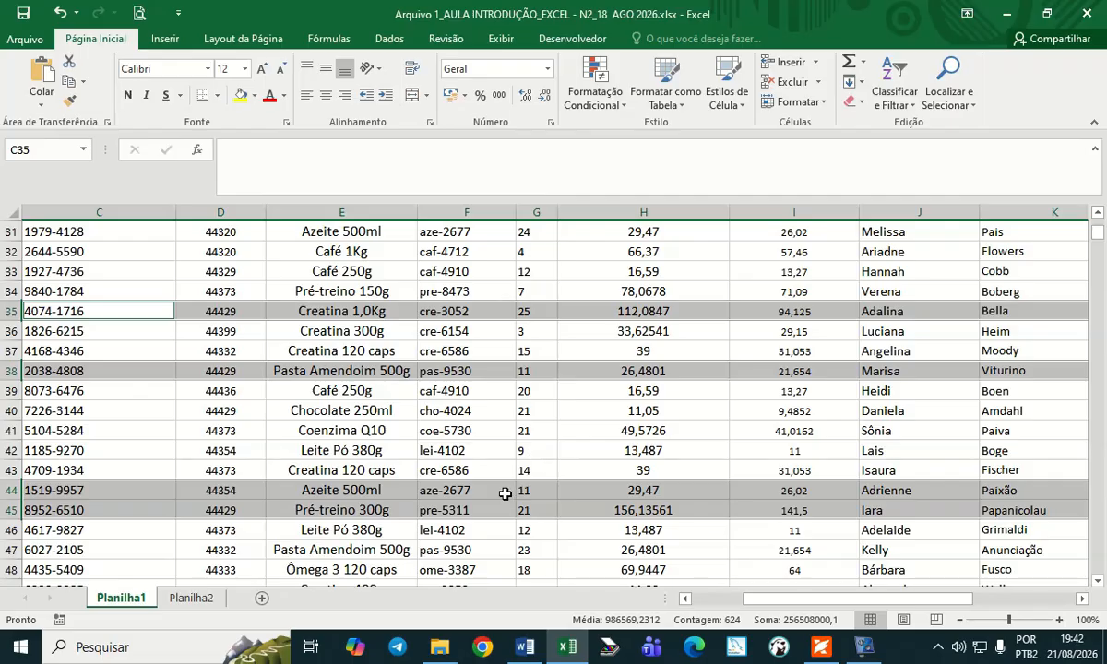
Check the cleaned table by jumping from nº_pedido in C27 to the last filled cell of column C.
scroll(505, 495, "up", 3)
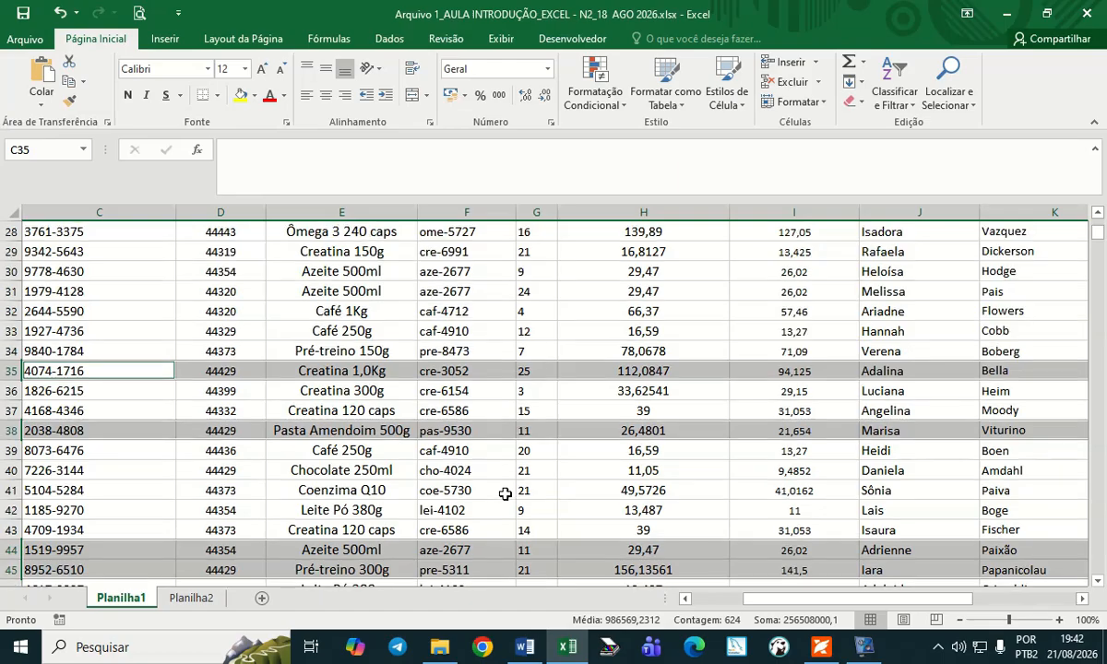
scroll(505, 494, "down", 1)
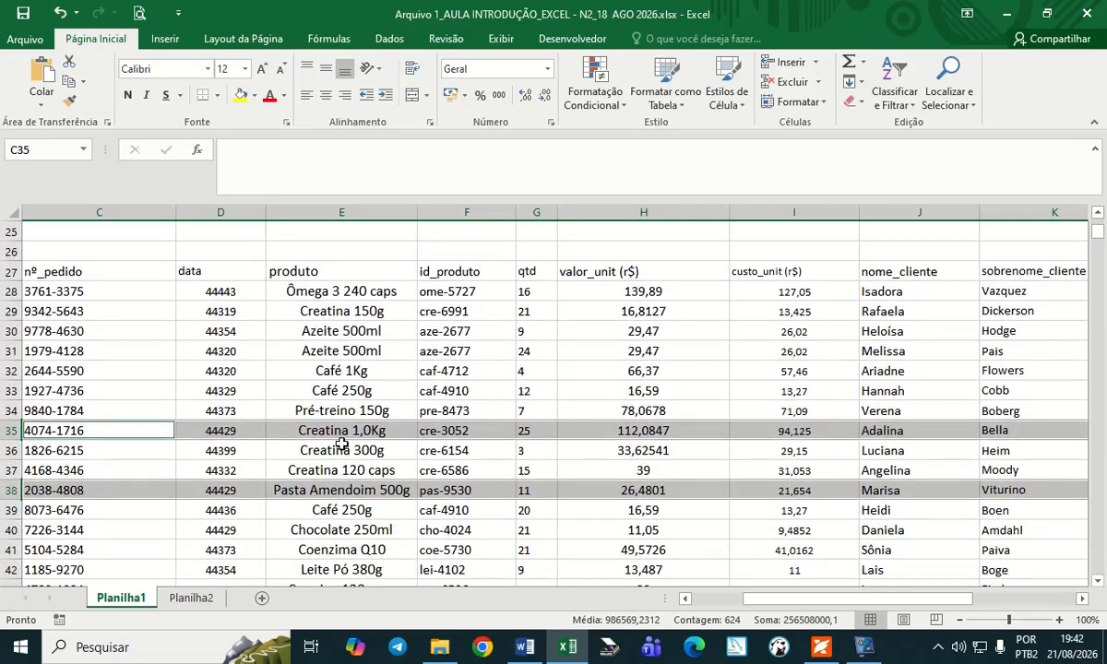
left_click(52, 271)
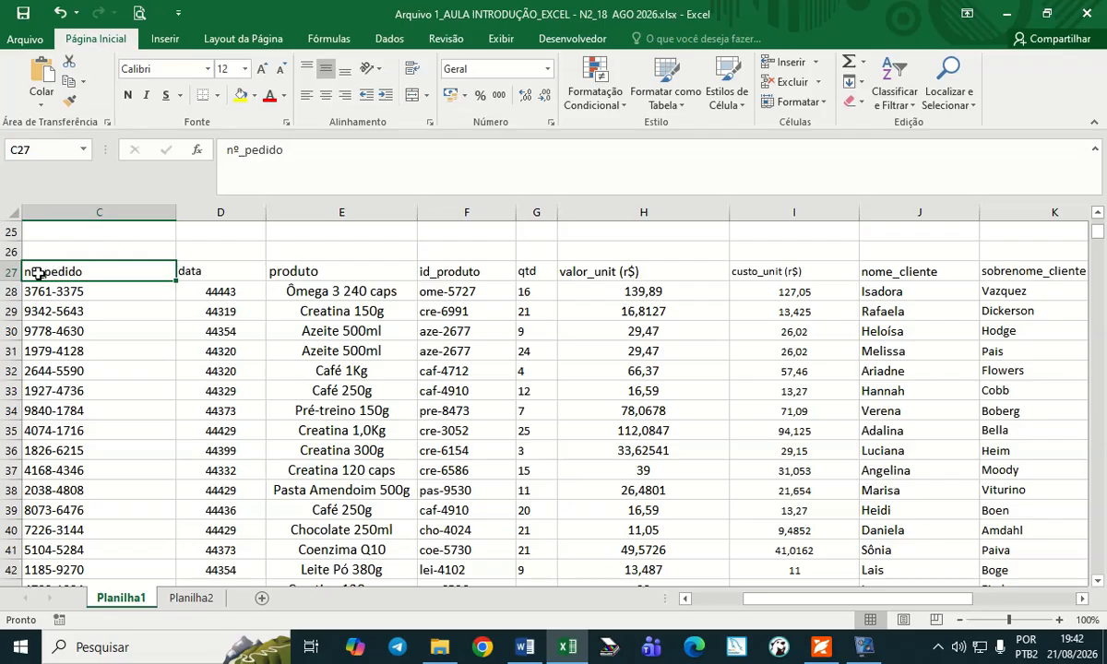
left_click(83, 269)
key("ctrl+Down")
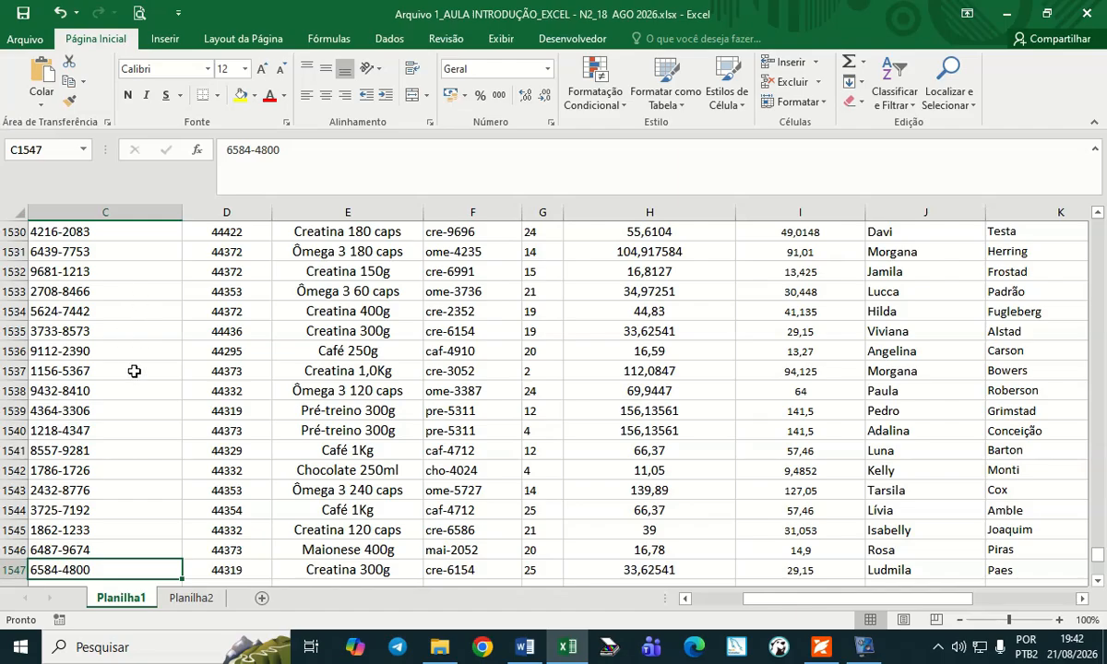
scroll(156, 405, "down", 2)
scroll(158, 410, "down", 1)
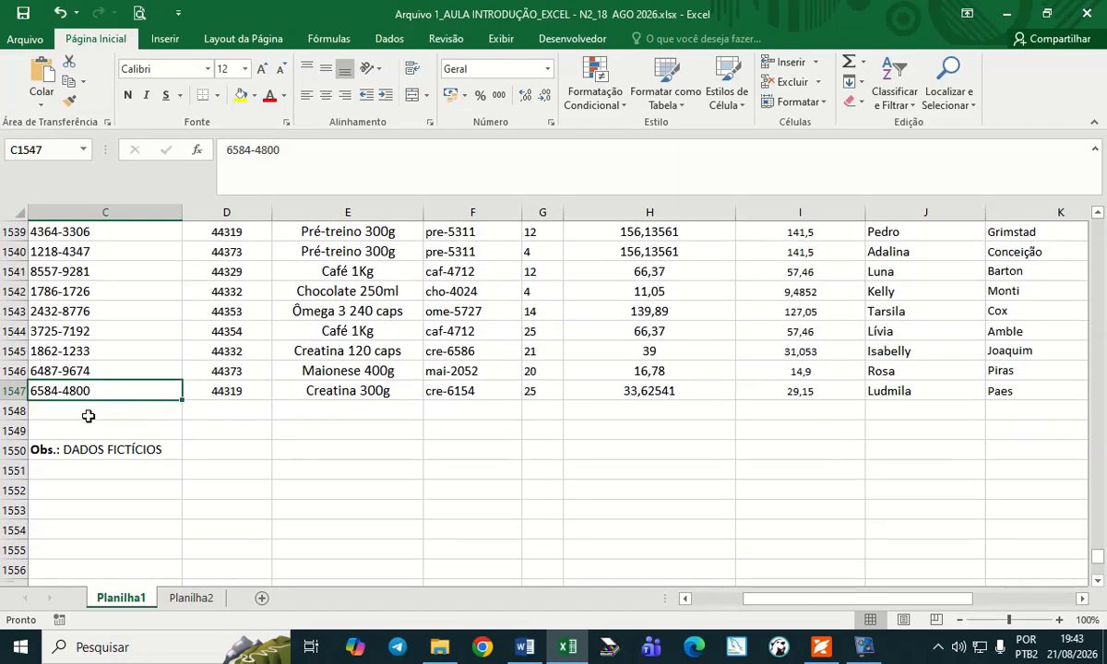
left_click(76, 392)
Switch to the keyboard PDF in Foxit and review the Ctrl key with the down and up arrow keys.
left_click(827, 652)
left_click_drag(803, 600, 535, 601)
left_click(259, 406)
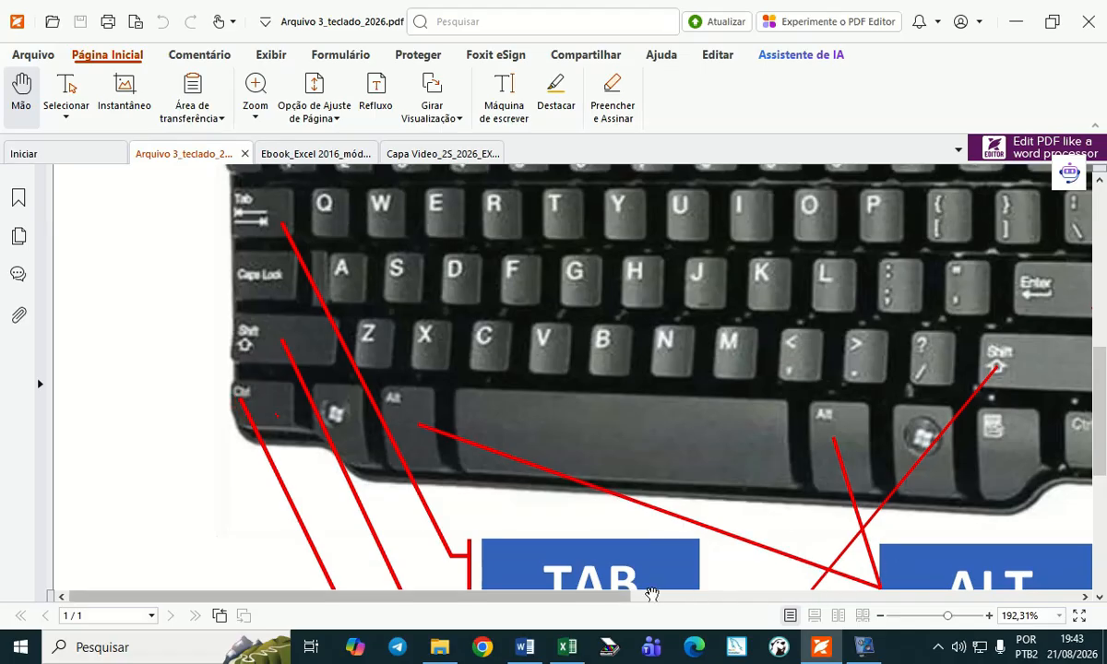
left_click(600, 600)
left_click(586, 465)
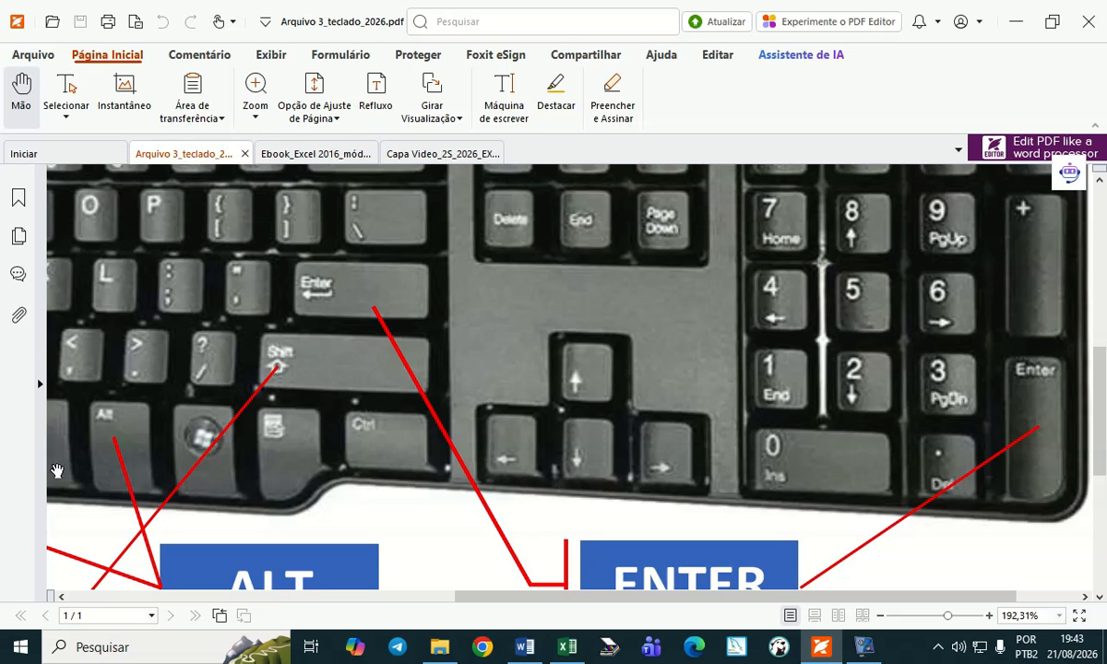
left_click(583, 384)
left_click(382, 439)
left_click(385, 453)
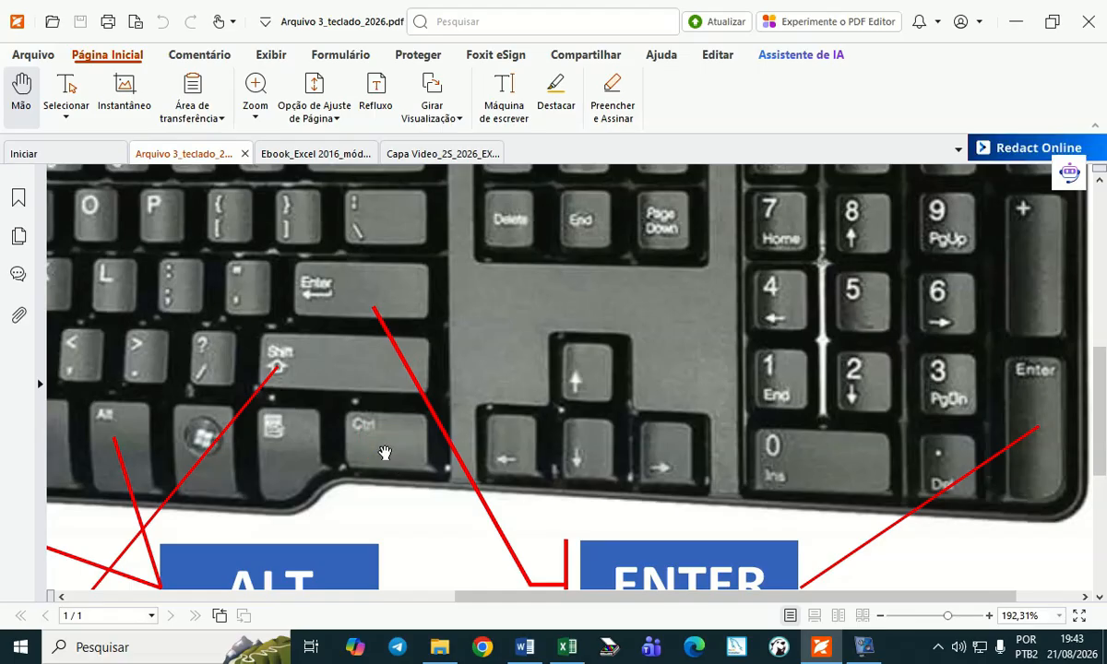
left_click(381, 444)
left_click(382, 440)
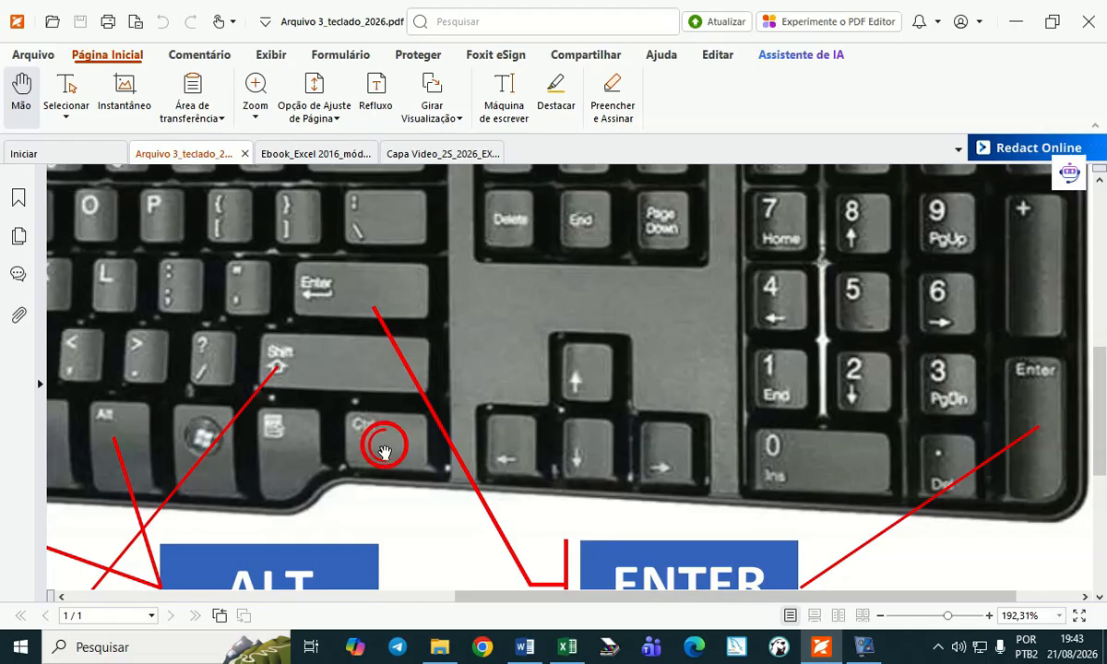
left_click(380, 437)
left_click(567, 343)
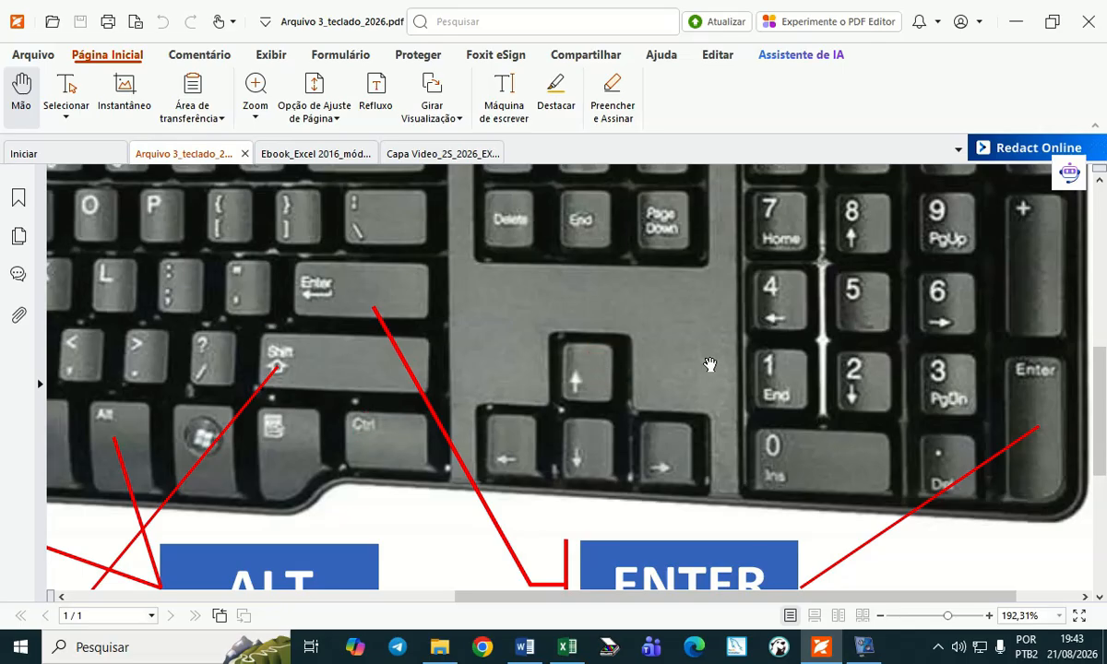
Return to the Excel workbook, jump back up to nº_pedido in C27 and select the whole table through N1547.
key("alt+Tab")
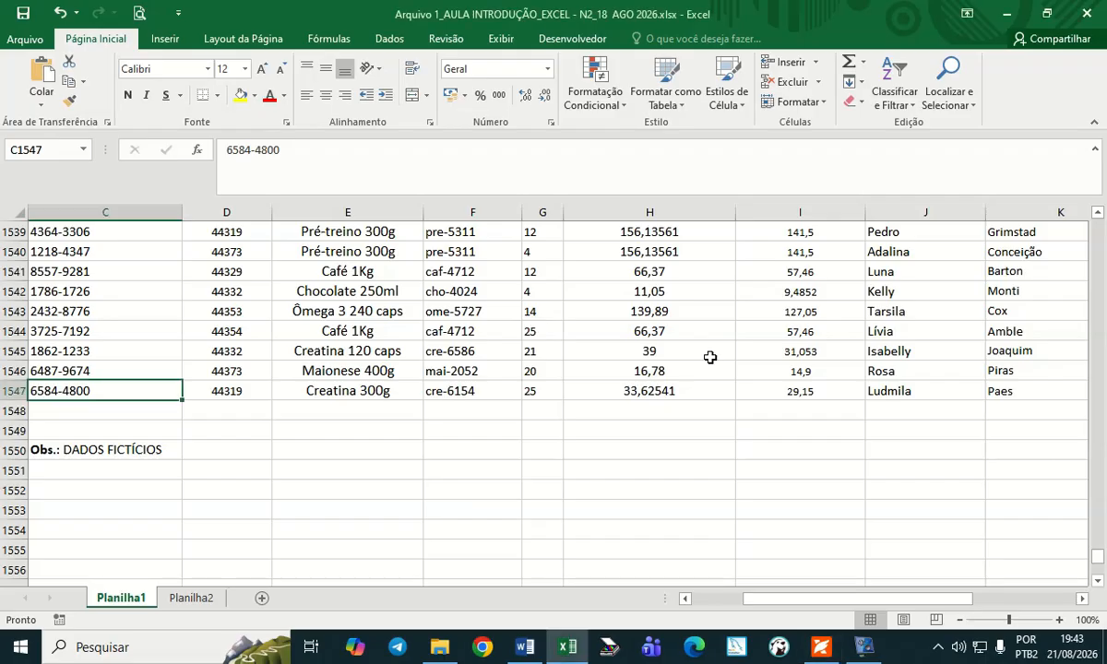
key("ctrl+Up")
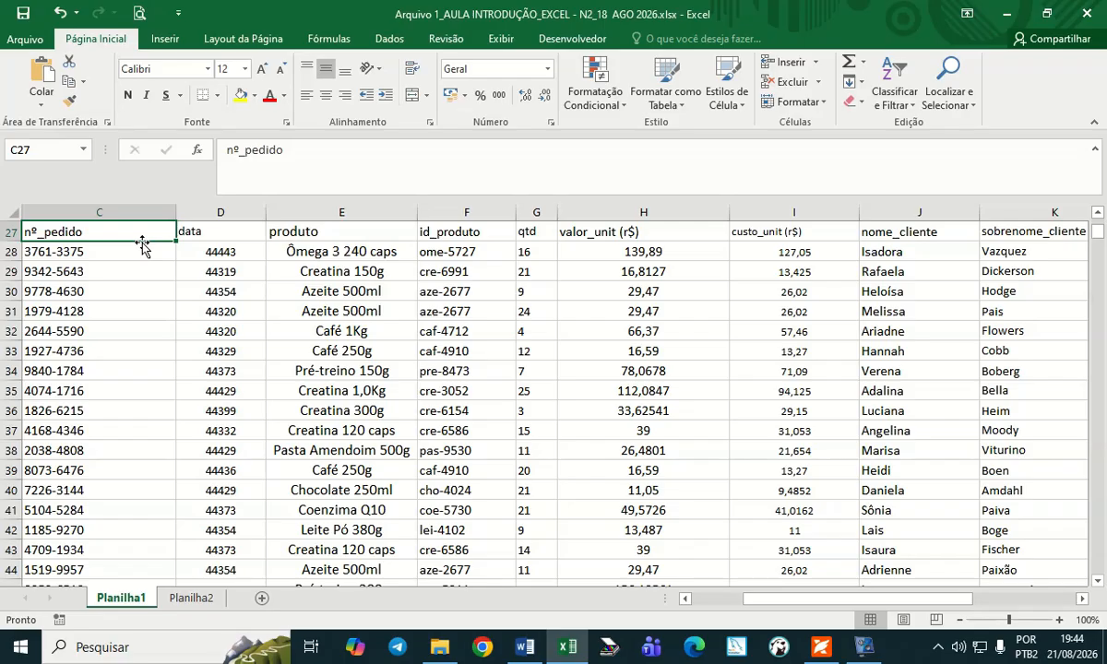
left_click(76, 229)
key("ctrl+shift+Right")
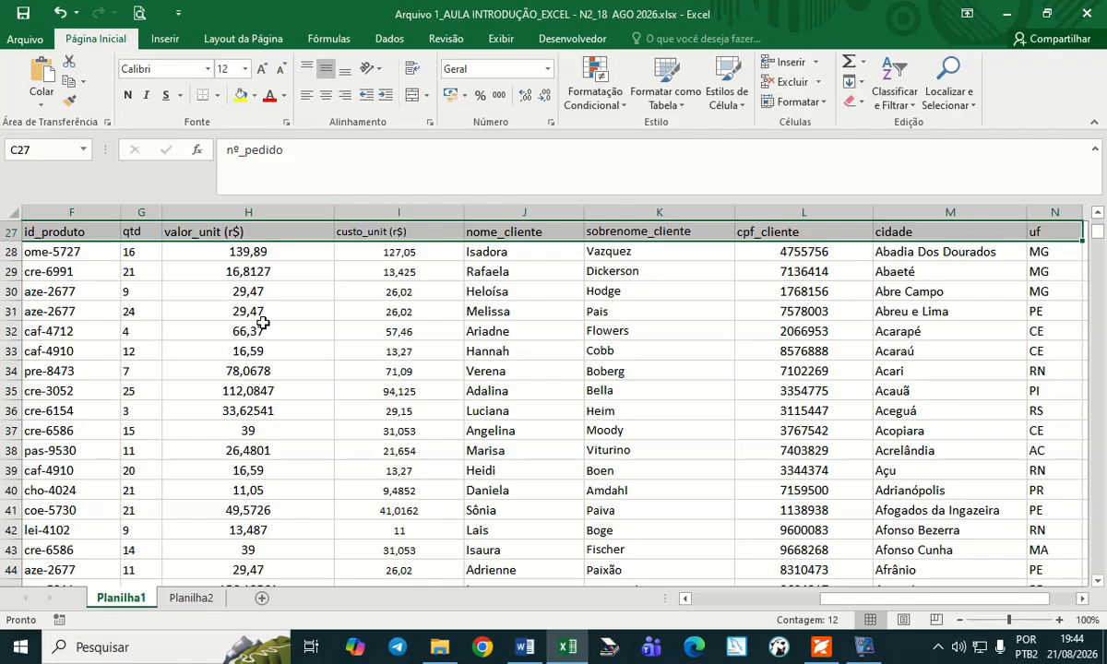
key("ctrl+shift+Down")
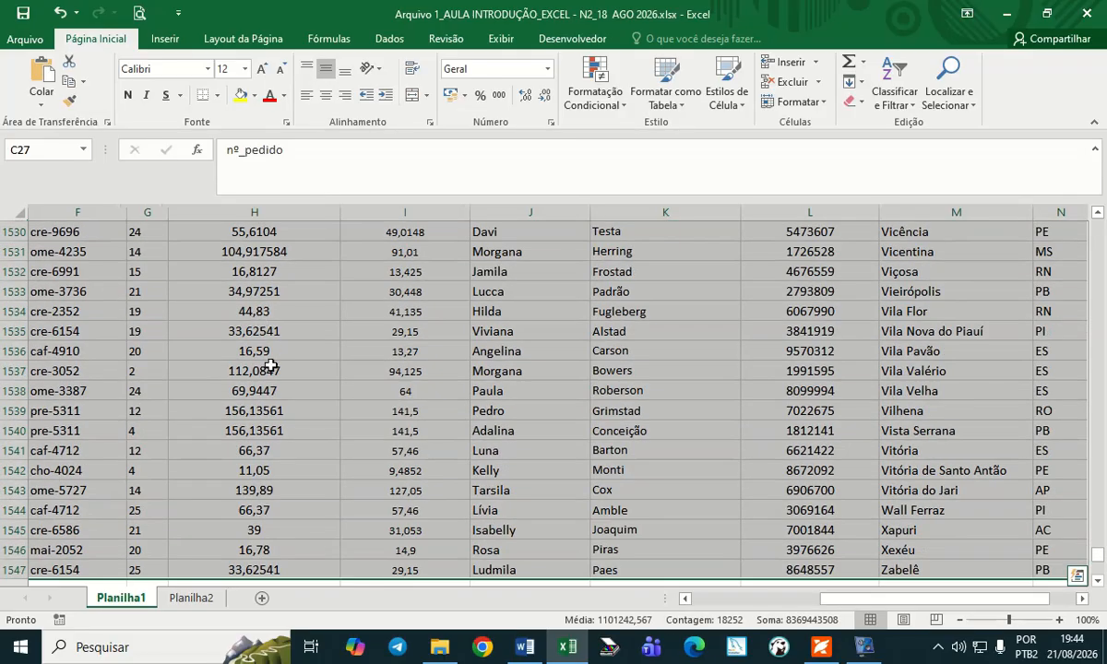
scroll(252, 391, "up", 13)
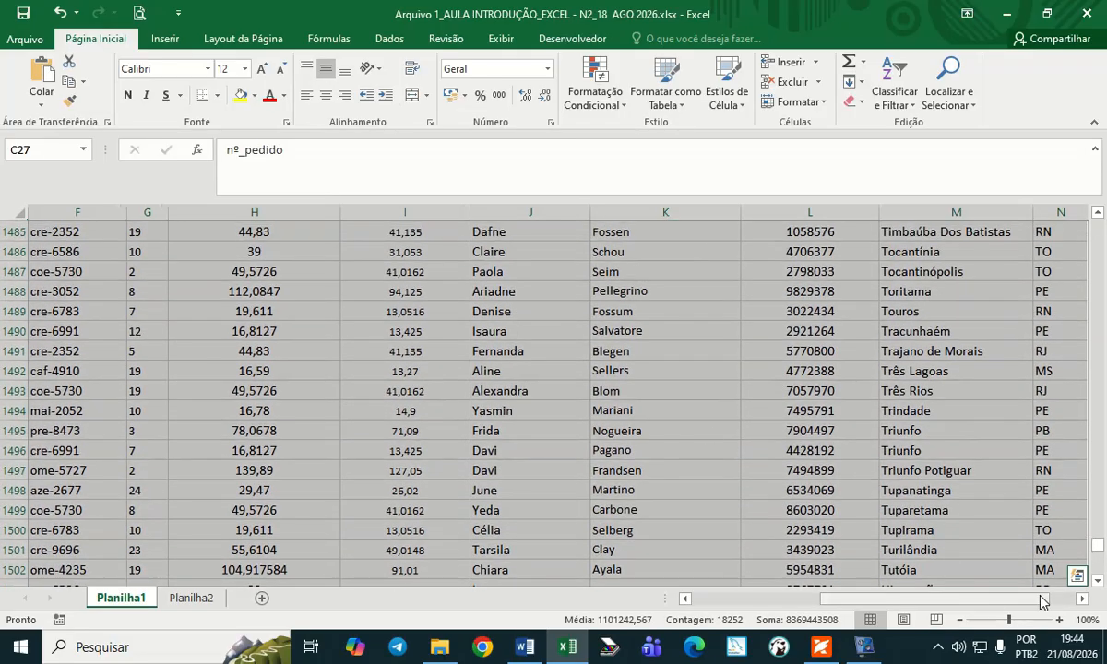
left_click_drag(1098, 546, 1105, 234)
left_click_drag(942, 604, 887, 616)
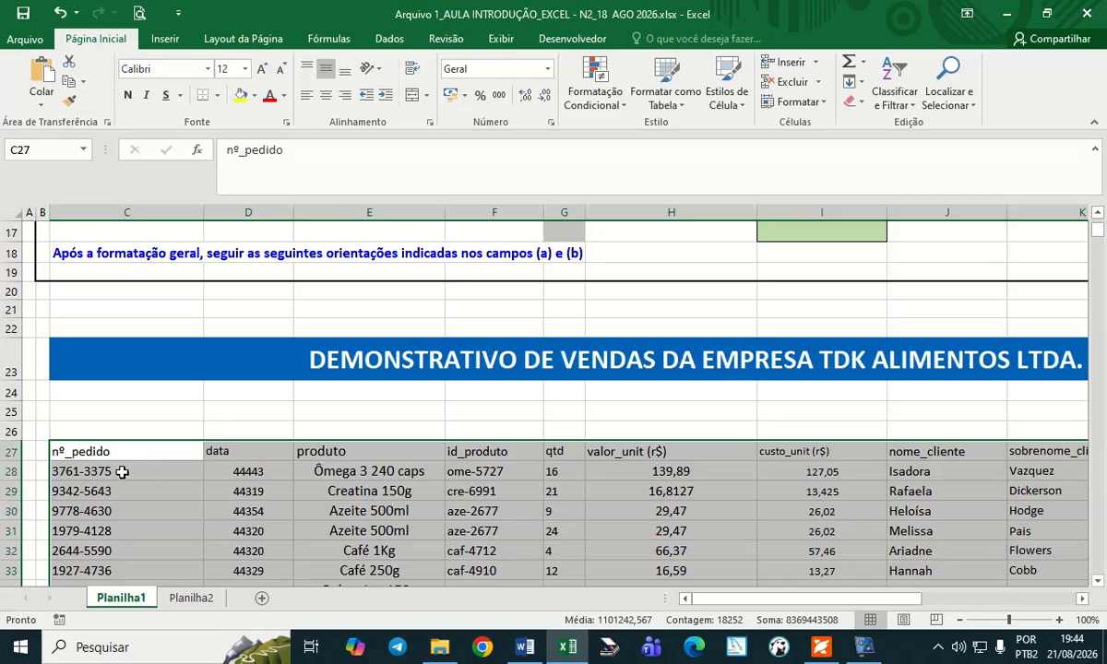
left_click(104, 45)
left_click(105, 45)
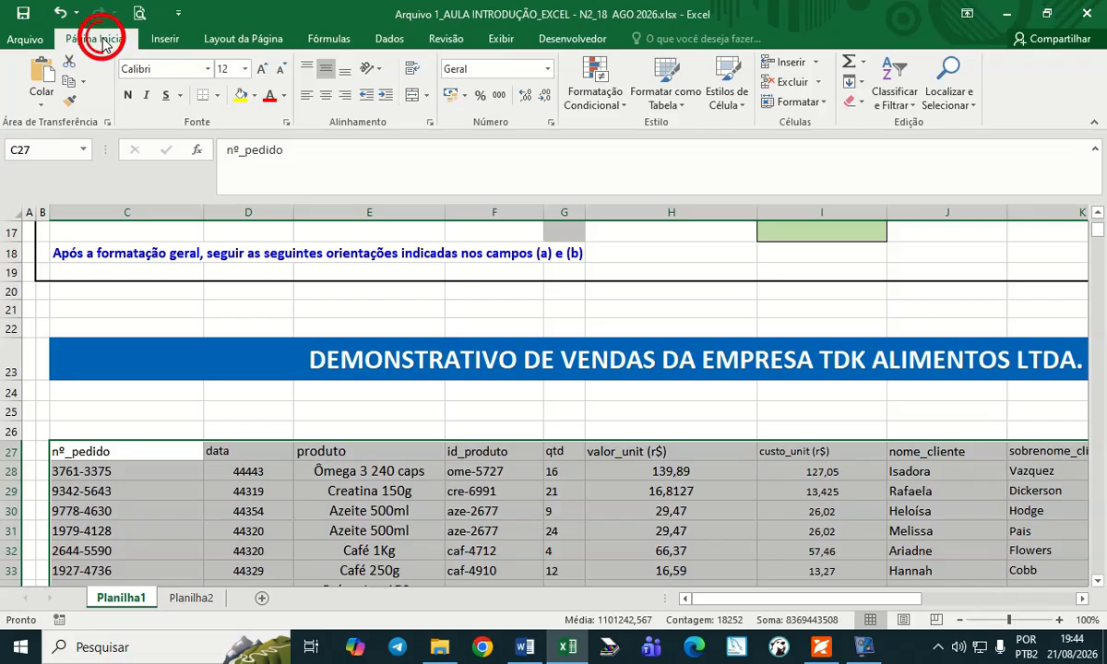
left_click(228, 114)
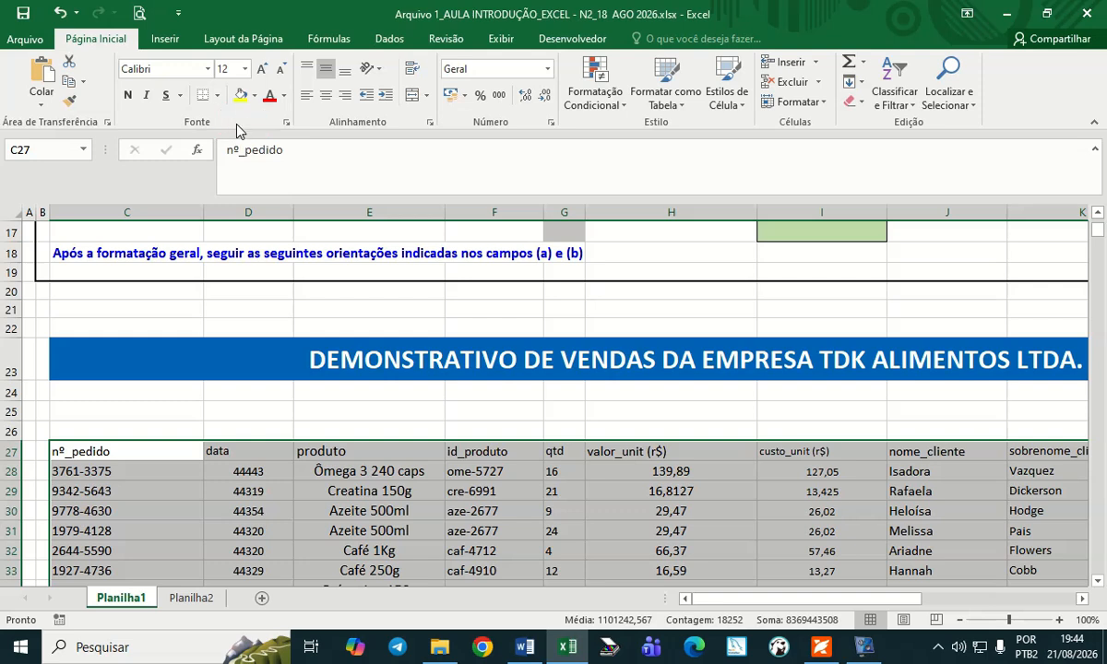
left_click(215, 127)
Switch to the keyboard PDF in Foxit and review the positions of the Ctrl and number 1 keys.
left_click(827, 649)
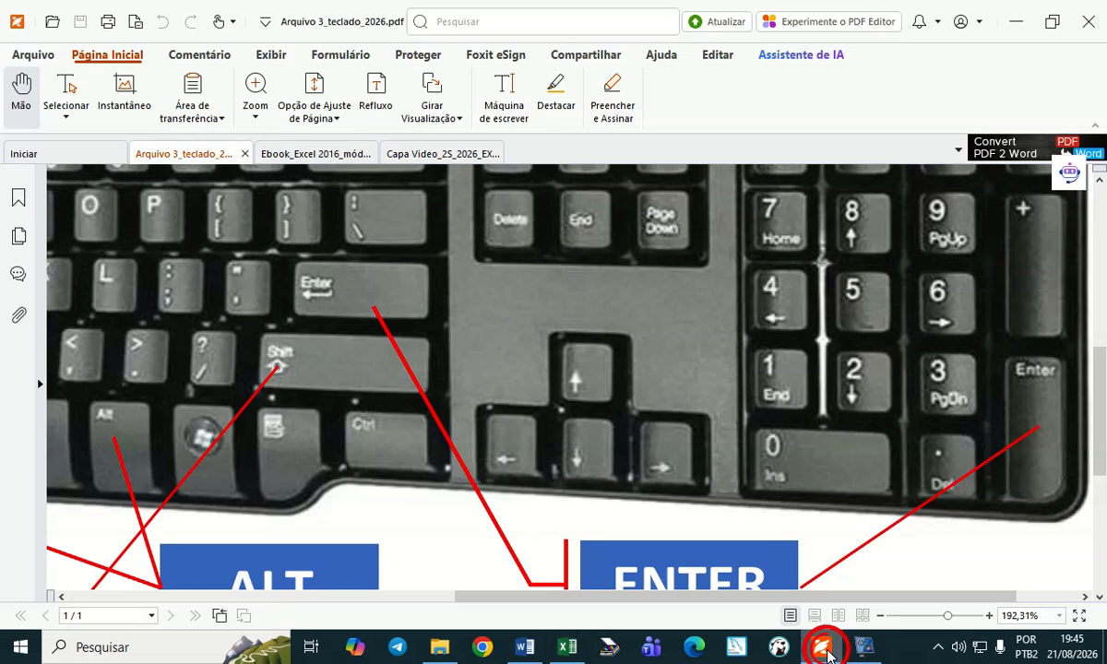
left_click_drag(853, 596, 520, 600)
left_click(163, 410)
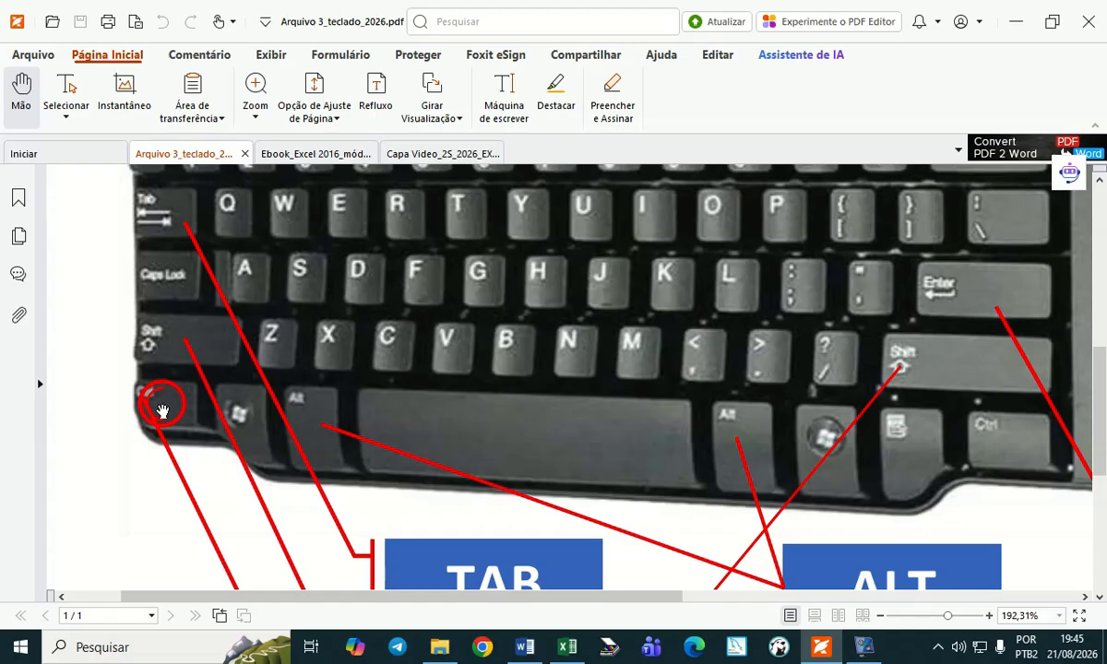
left_click(162, 411)
scroll(163, 412, "up", 1)
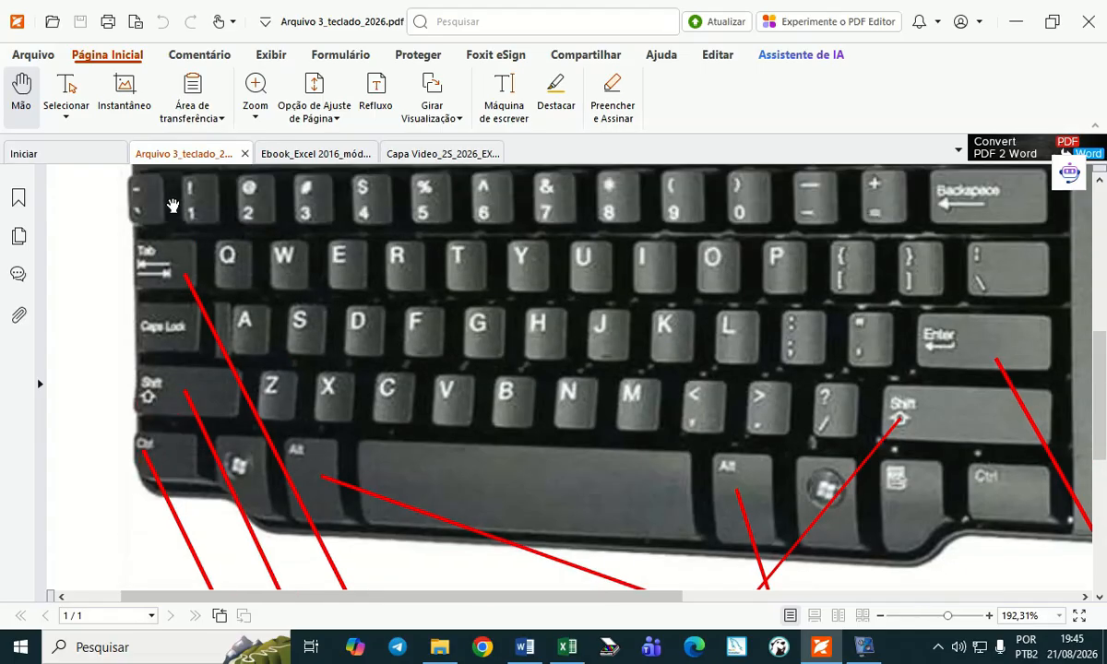
left_click(184, 201)
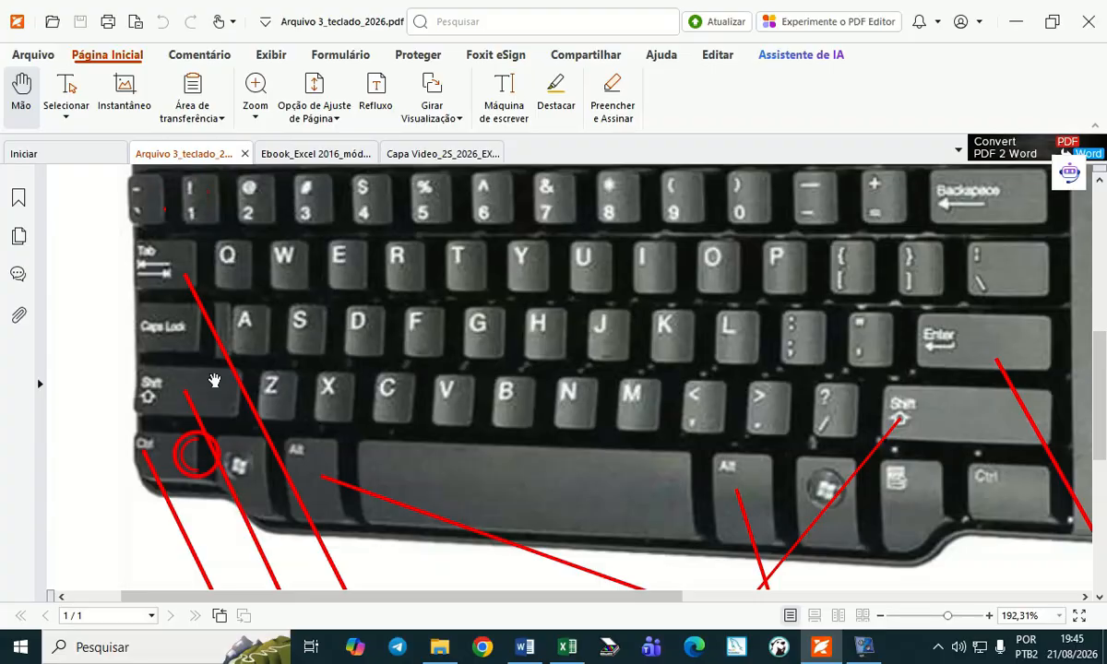
left_click(207, 204)
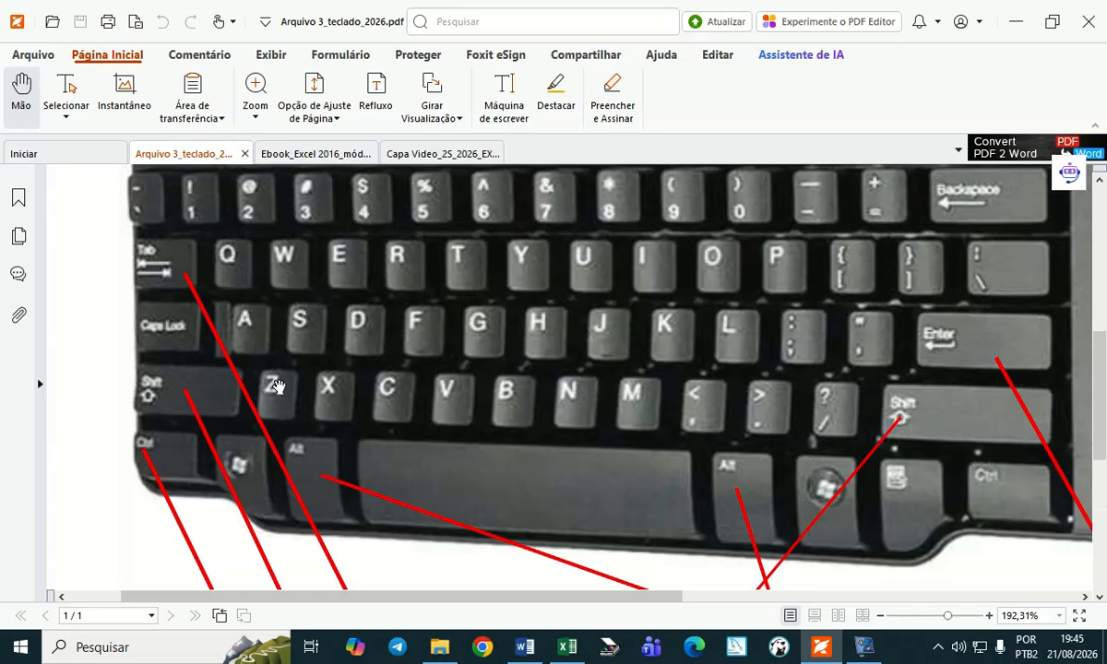
Look through the opening pages of the Excel 2016 ebook as far as its Sumário.
left_click(300, 155)
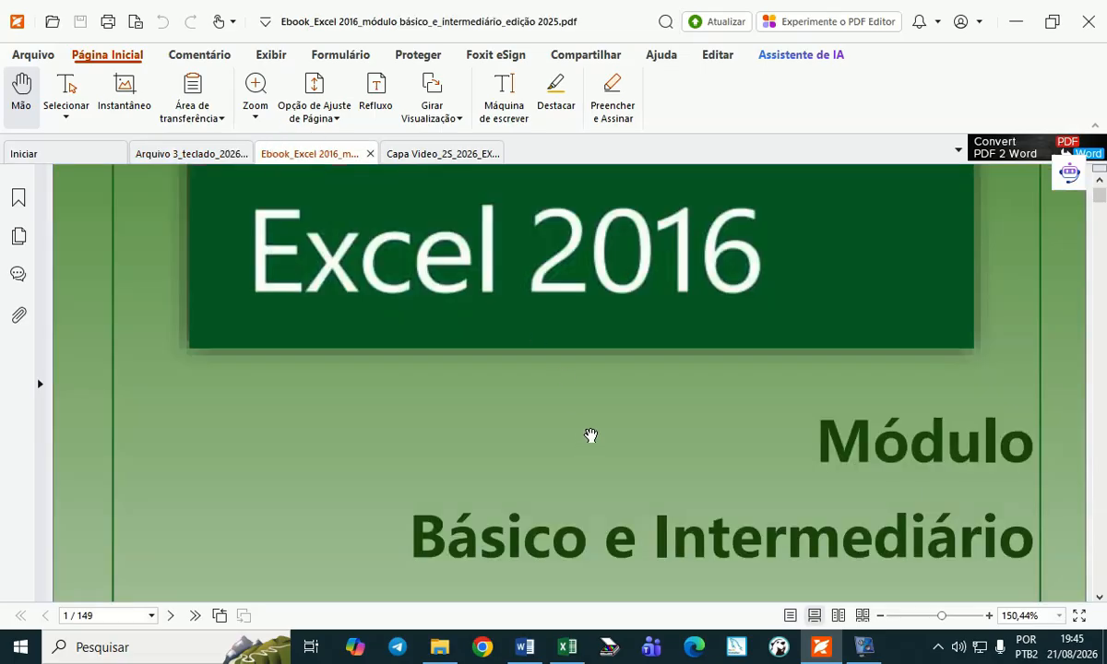
scroll(590, 438, "down", 2)
scroll(595, 433, "up", 3)
scroll(599, 430, "down", 8)
scroll(603, 435, "down", 5)
scroll(603, 434, "up", 4)
scroll(603, 434, "up", 1)
scroll(570, 437, "down", 4)
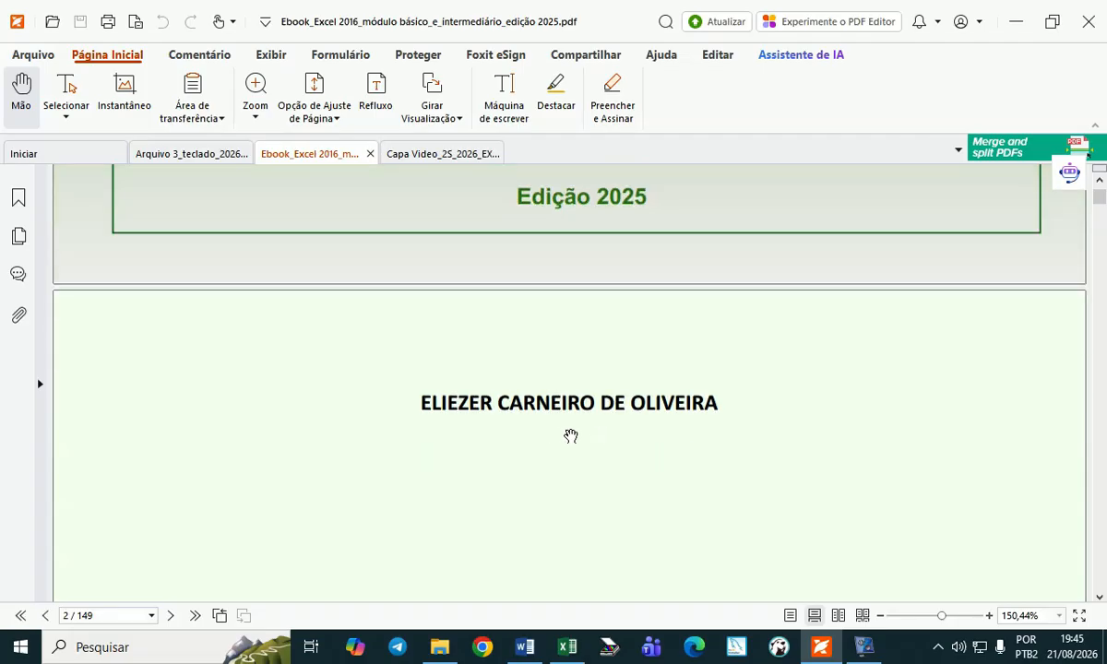
scroll(566, 436, "down", 12)
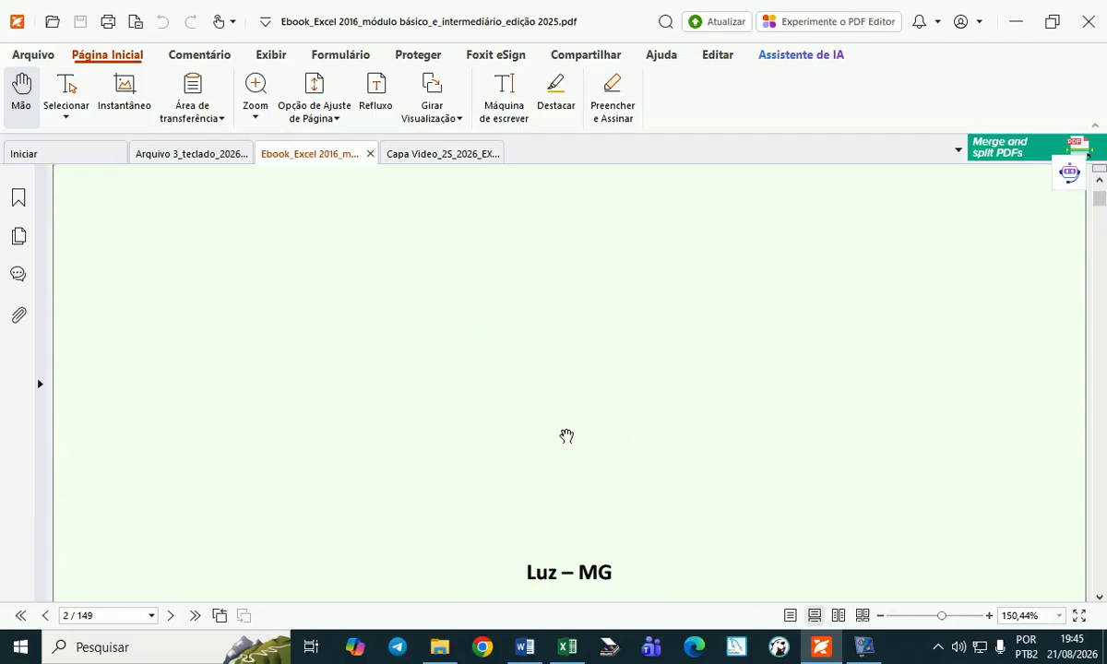
scroll(567, 436, "down", 2)
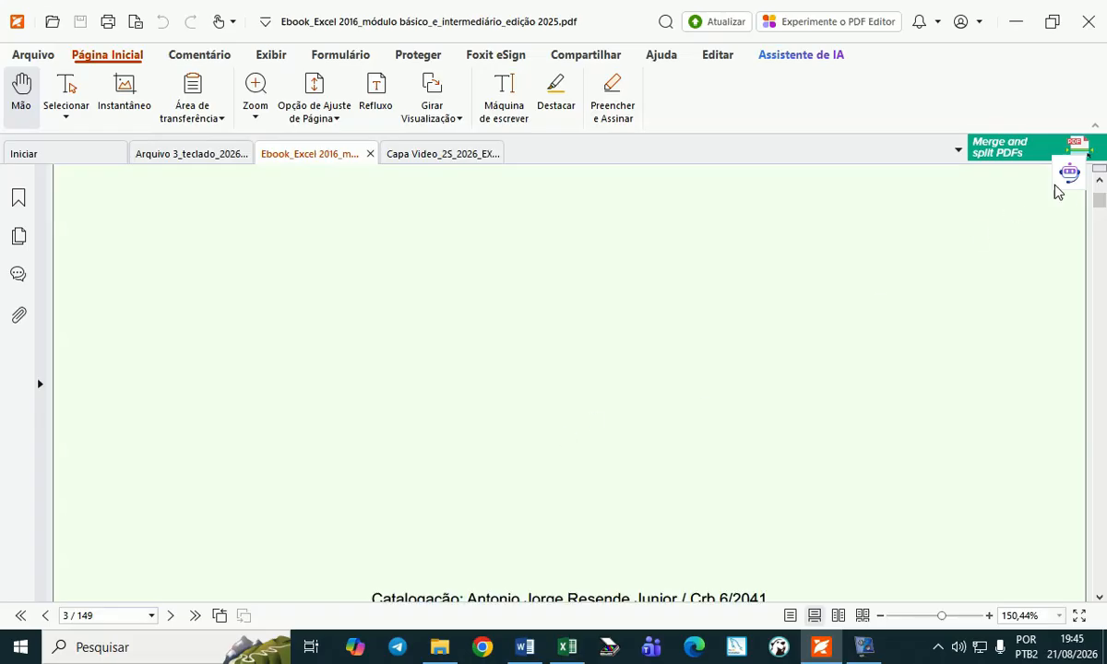
mouse_move(1098, 198)
left_mouse_down()
mouse_move(1101, 243)
mouse_move(1101, 204)
left_mouse_up()
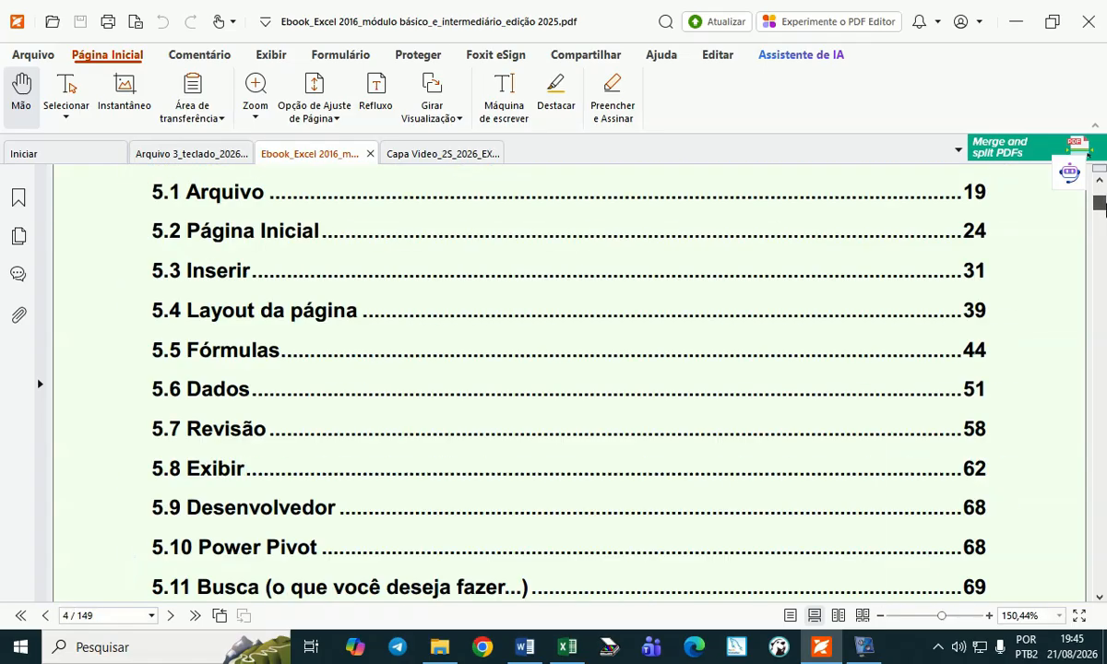
Go to section 4.1 Teclas de Atalho from the Sumário and browse its list of shortcuts.
scroll(440, 386, "up", 5)
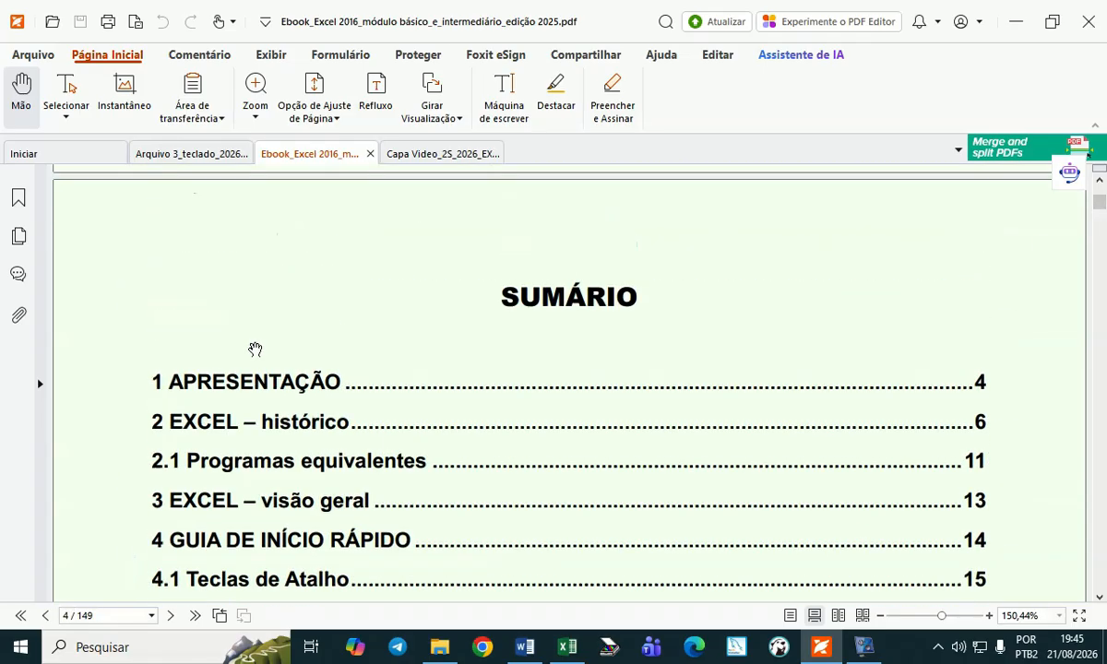
scroll(254, 350, "down", 3)
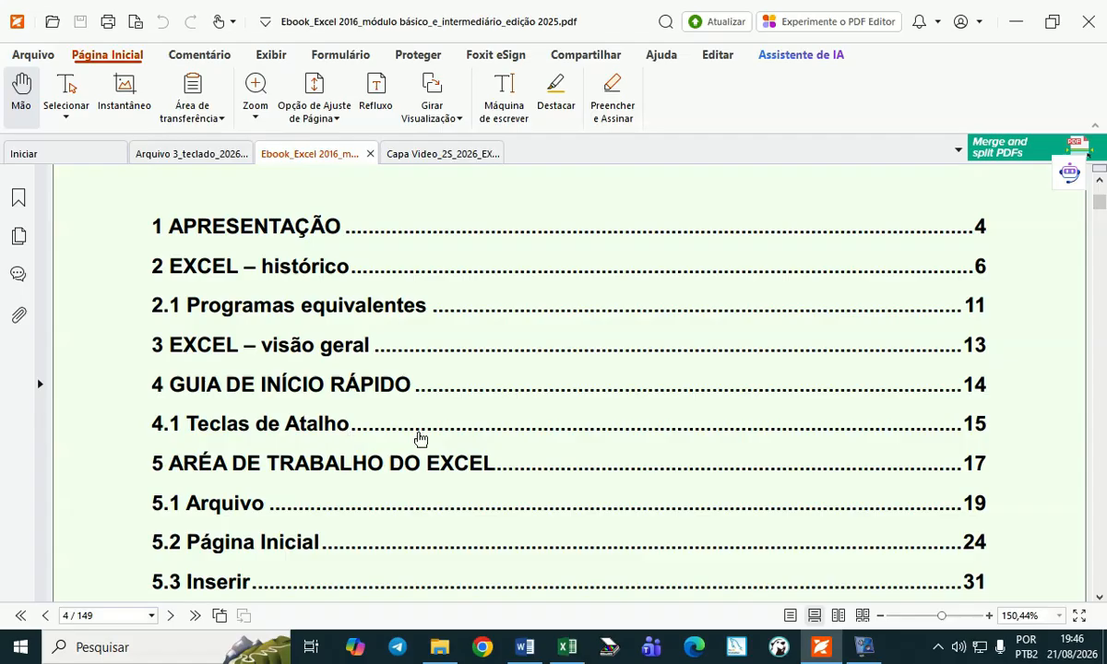
left_click(415, 435)
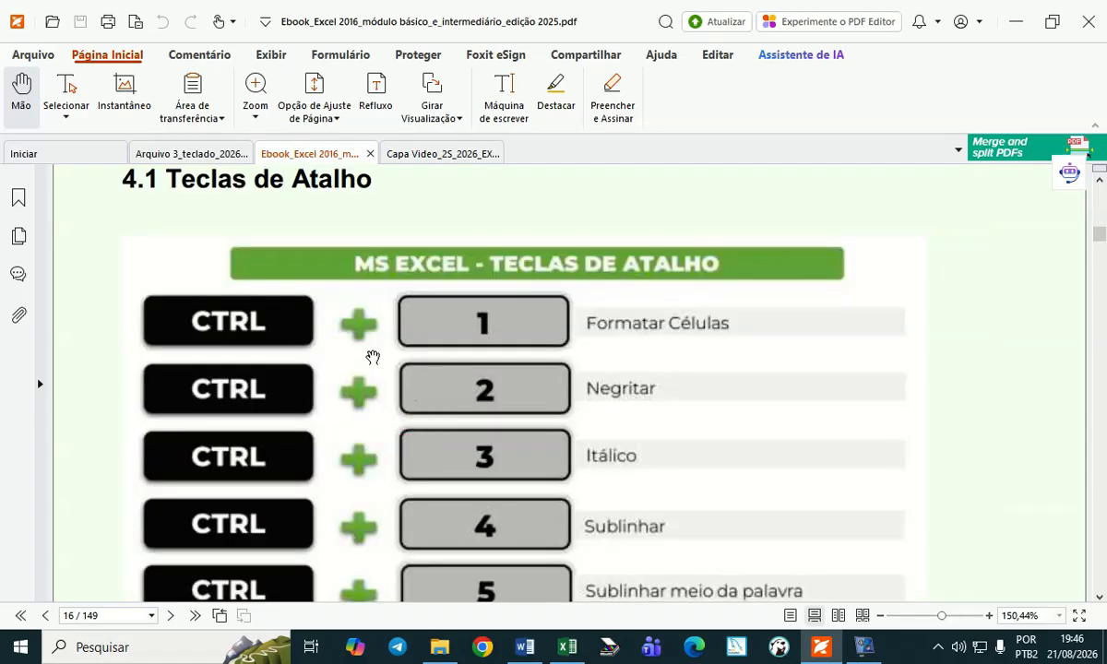
scroll(305, 313, "down", 10)
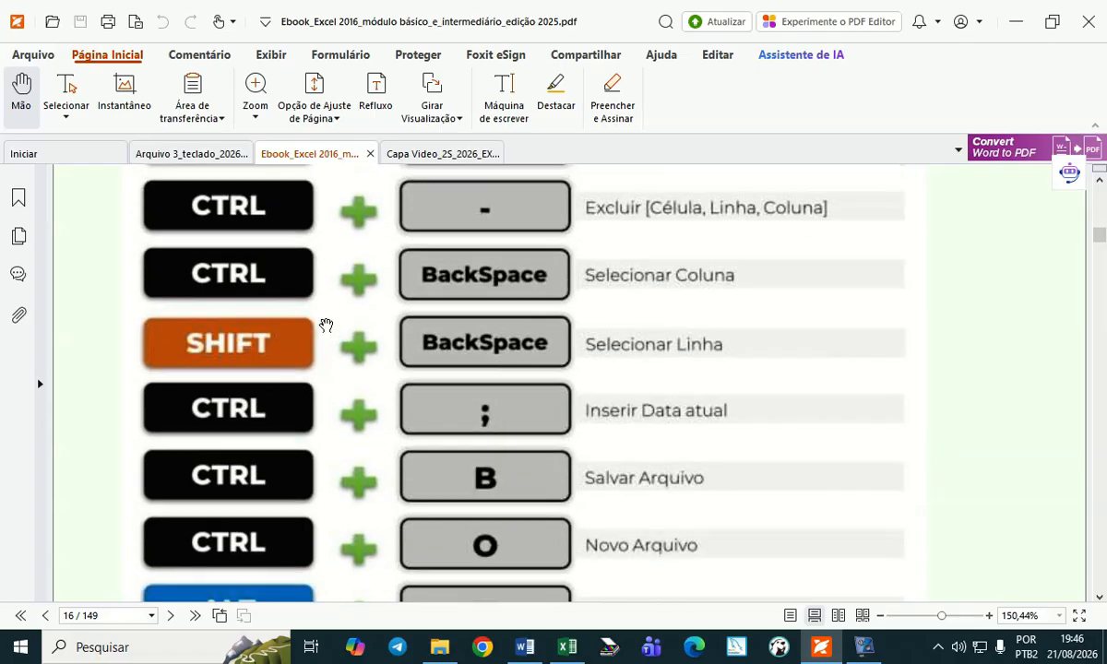
scroll(328, 333, "down", 10)
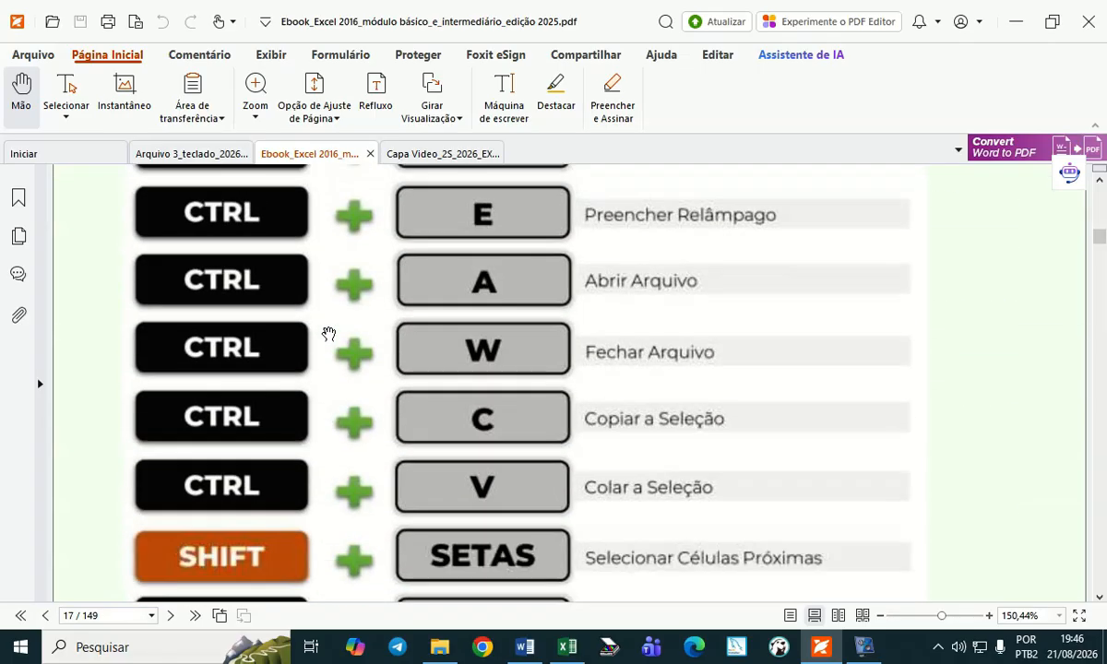
scroll(328, 333, "up", 10)
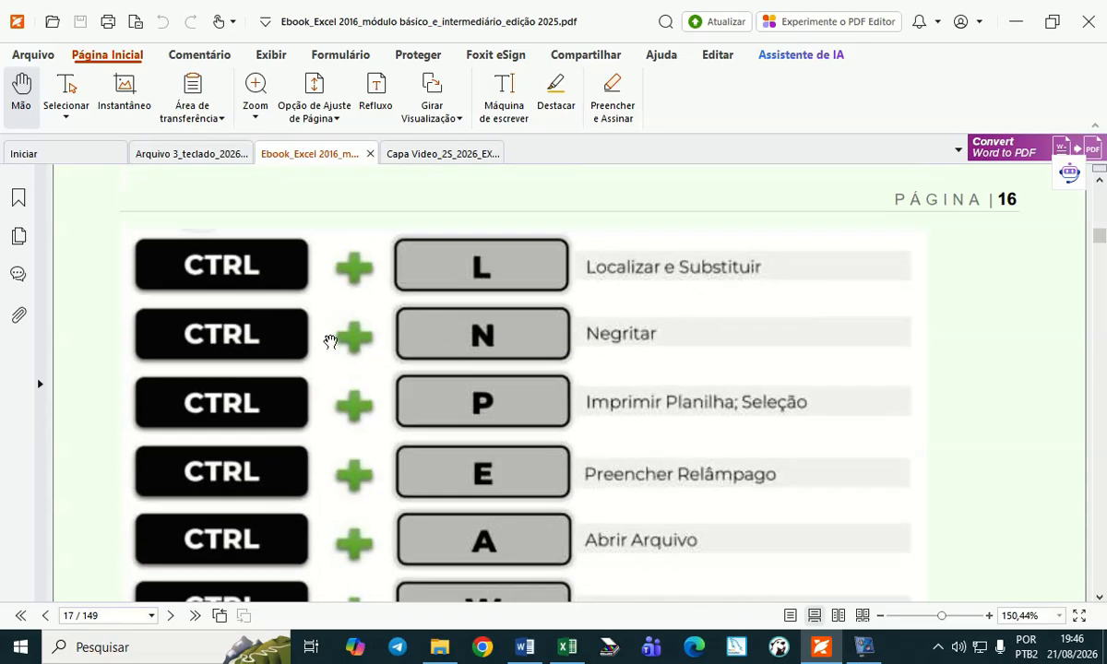
scroll(309, 359, "up", 8)
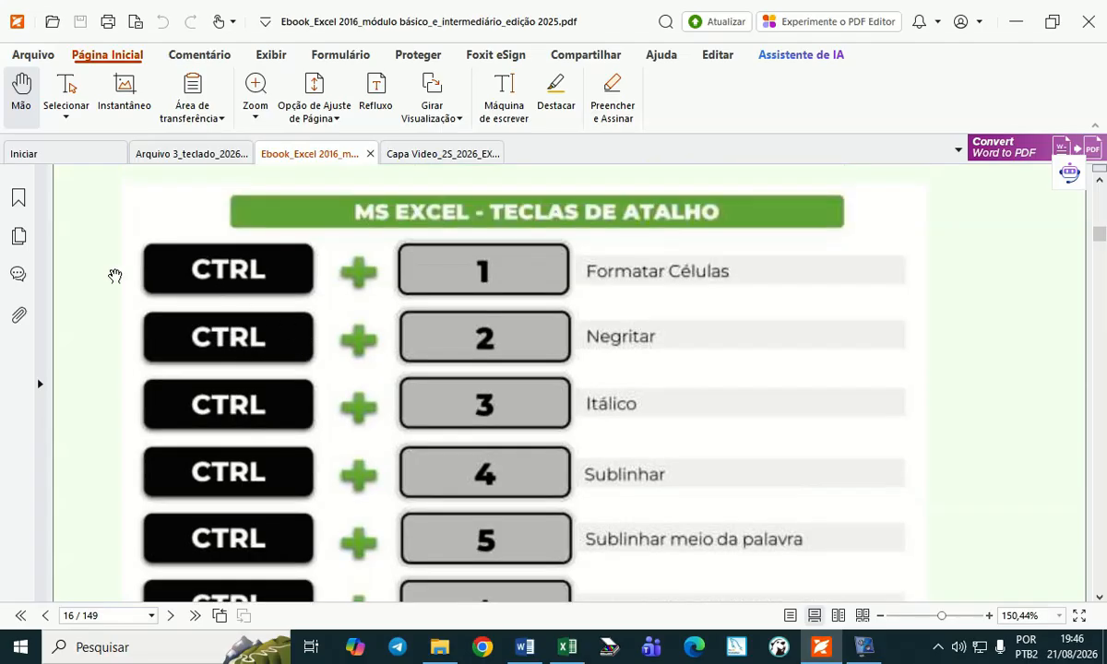
Examine the Formatar Células shortcut in the Teclas de Atalho list and return to the Excel workbook.
left_click(110, 271)
left_click(503, 275)
left_click(754, 269)
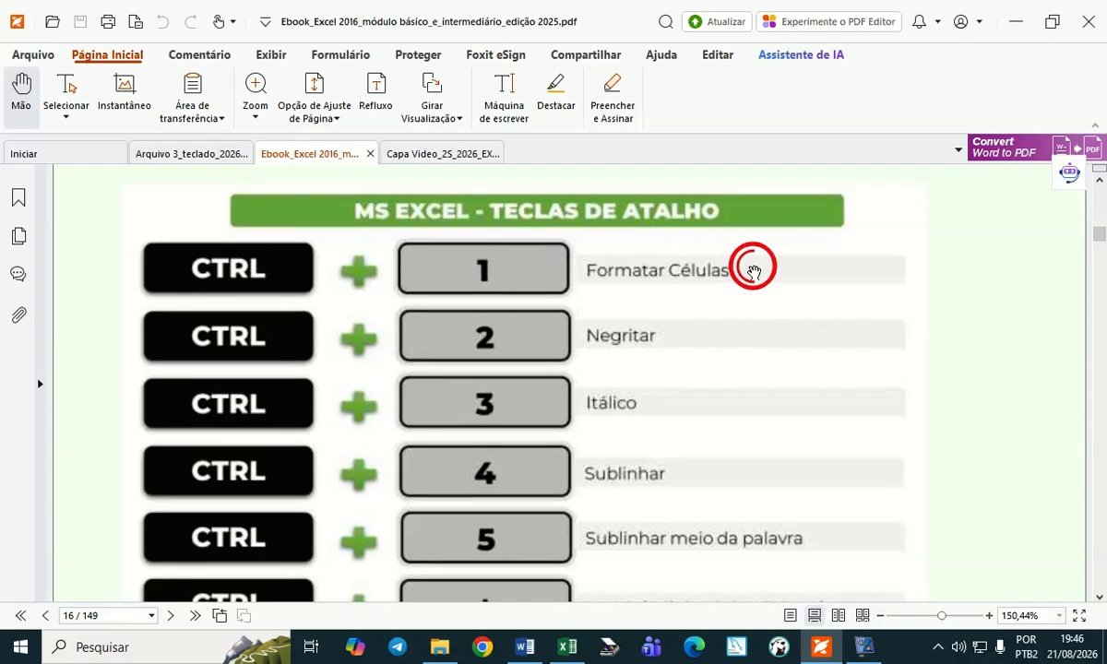
left_click(204, 266)
left_click(492, 277)
left_click(682, 271)
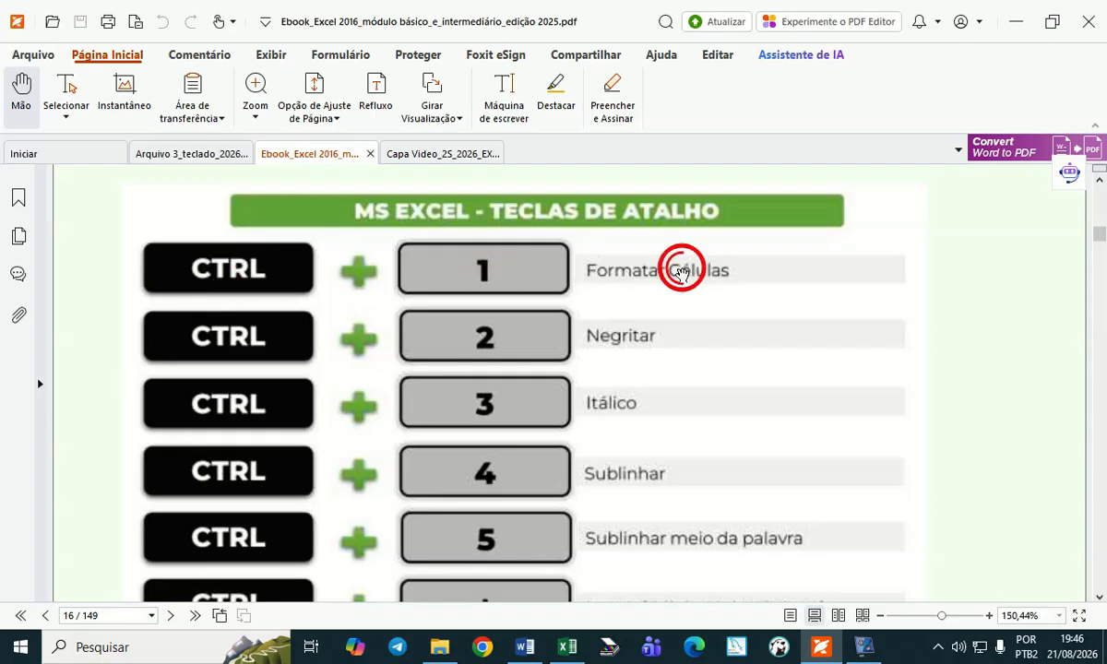
key("alt+Tab")
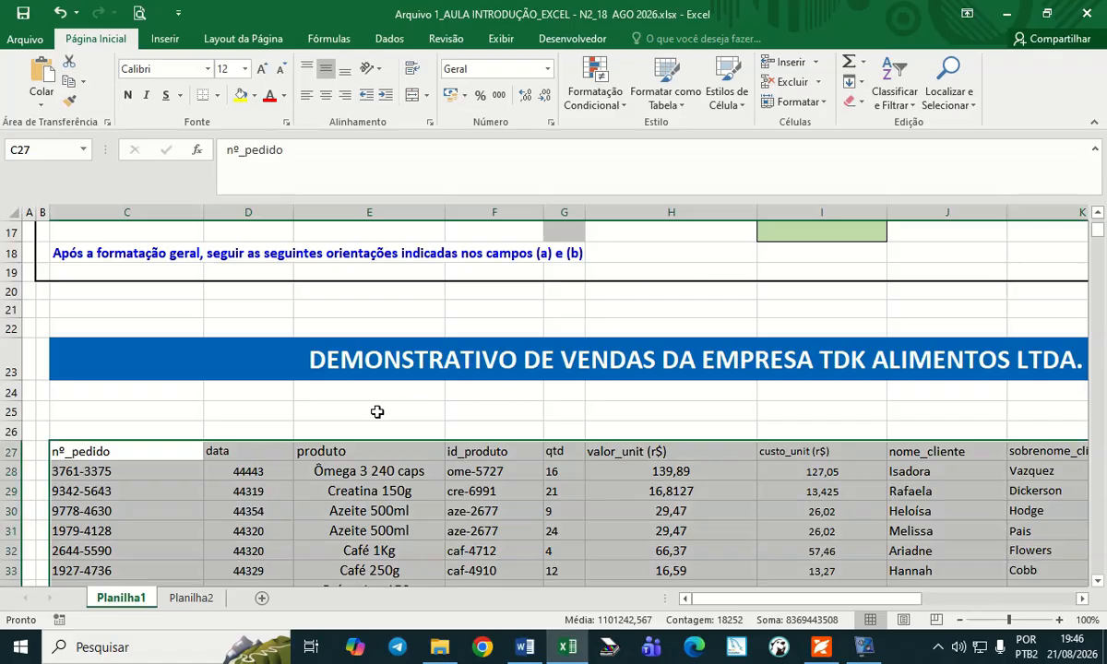
Try the Contorno and Interna border presets on the selected table in Formatar Células and discard them.
key("ctrl+1")
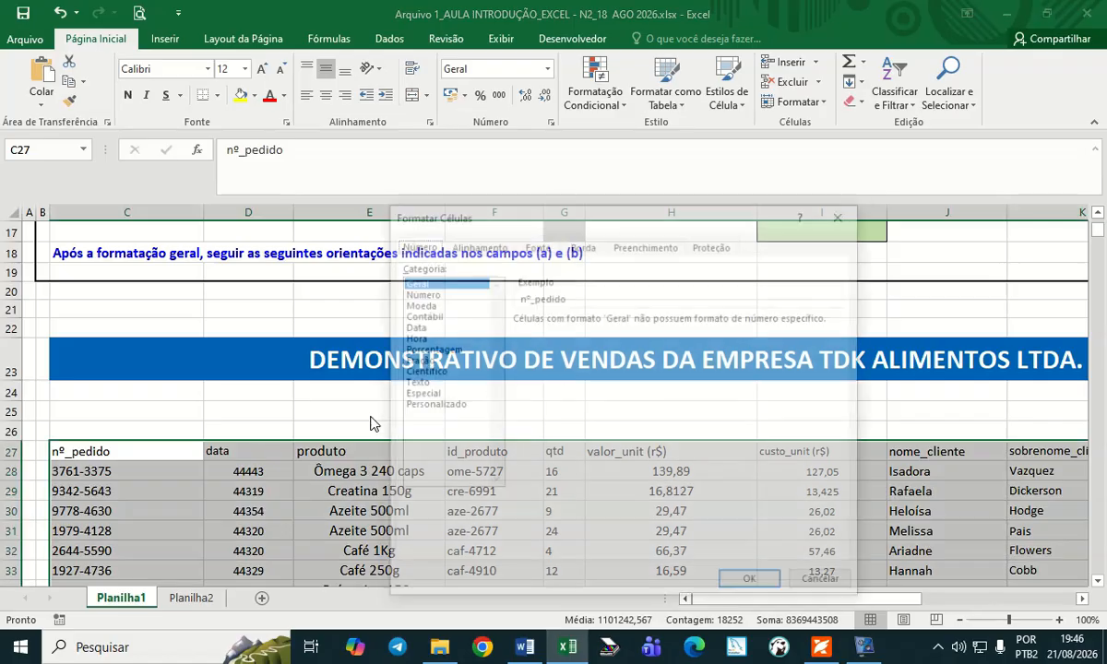
left_click_drag(579, 231, 613, 219)
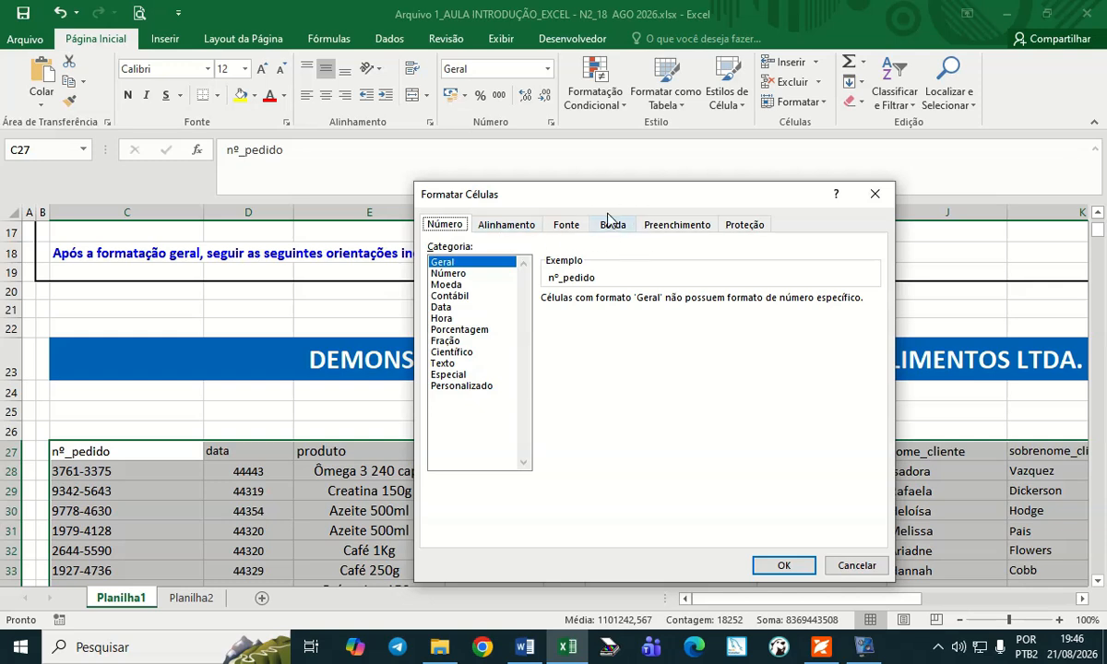
left_click(499, 227)
left_click(566, 225)
left_click(612, 225)
left_click(669, 273)
left_click(721, 273)
left_click(665, 273)
left_click(722, 273)
left_click(723, 273)
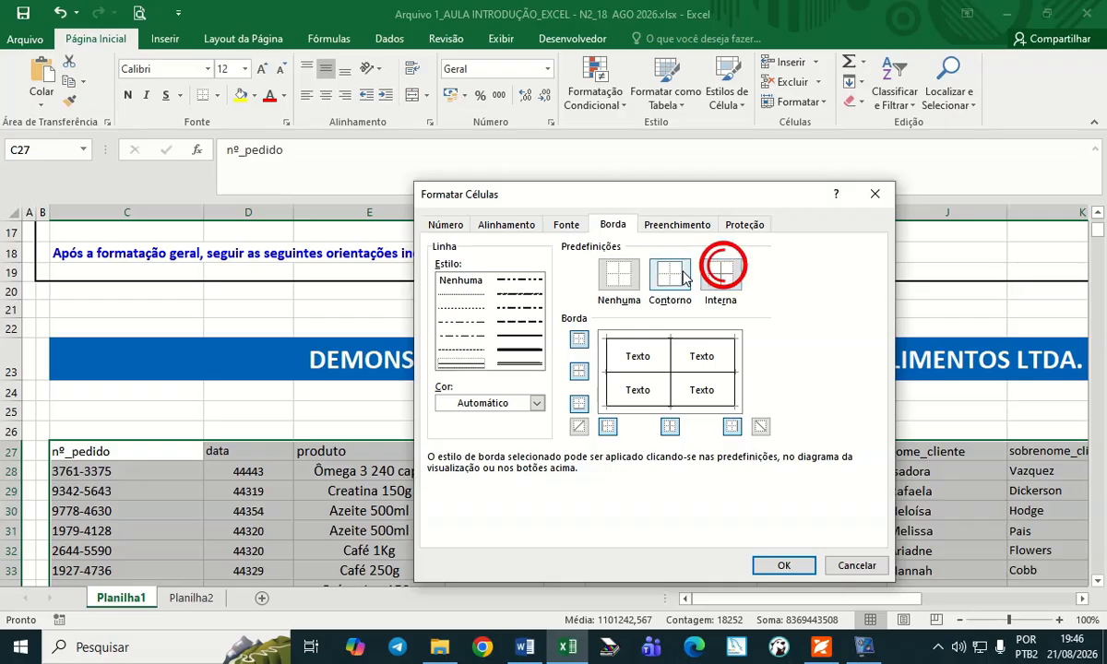
left_click(670, 275)
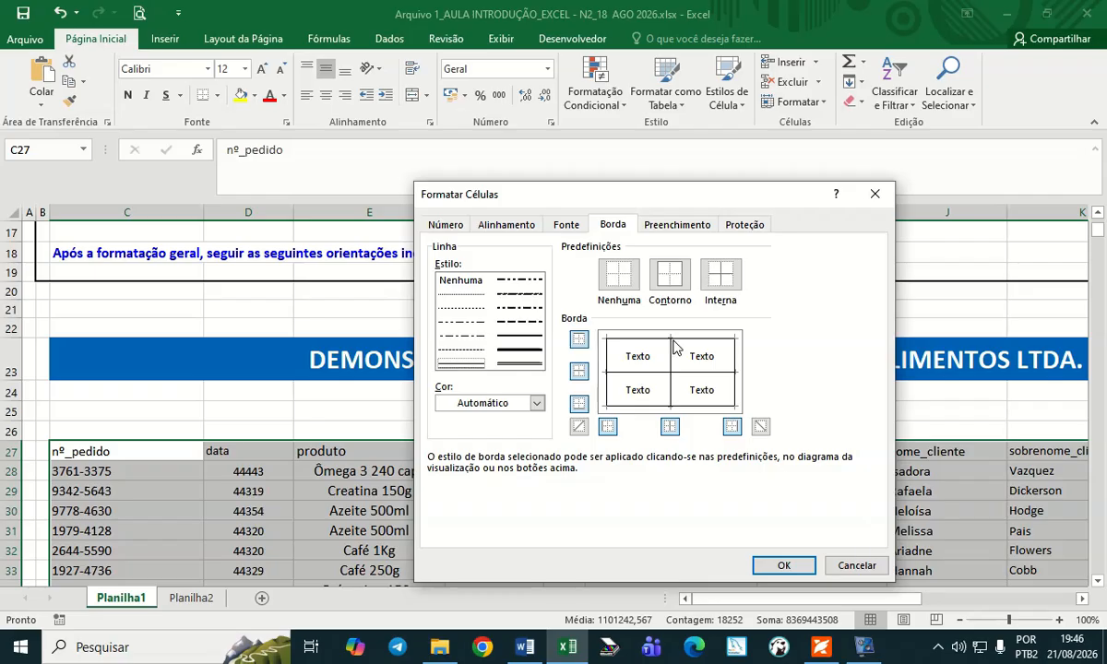
left_click(855, 566)
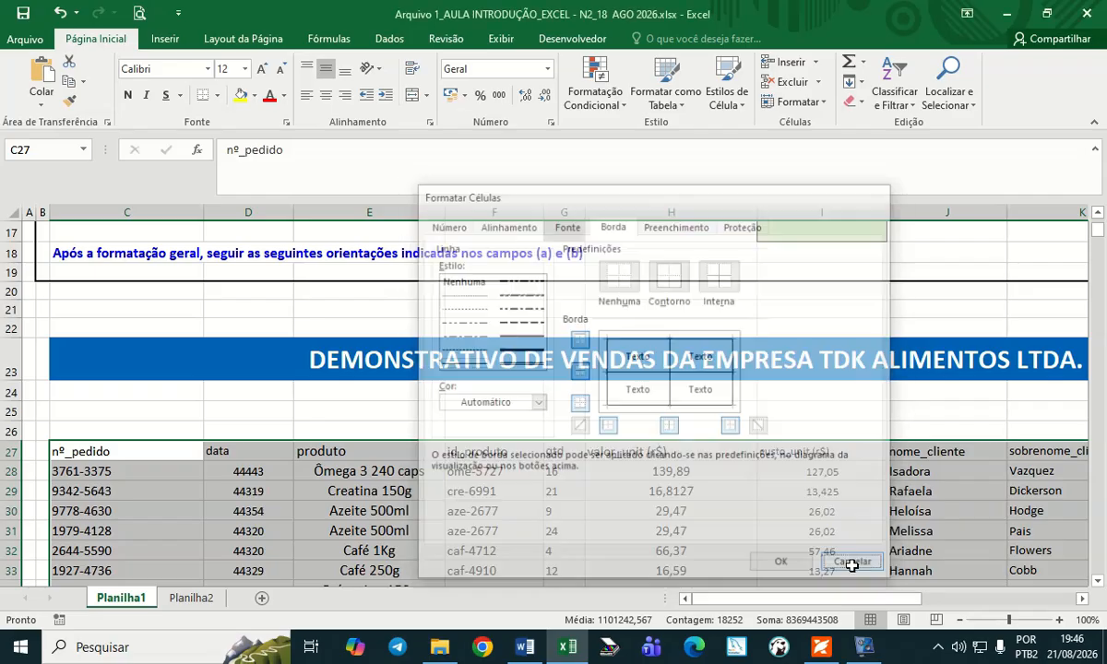
Apply Todas as Bordas to the whole selected sales table.
left_click(227, 119)
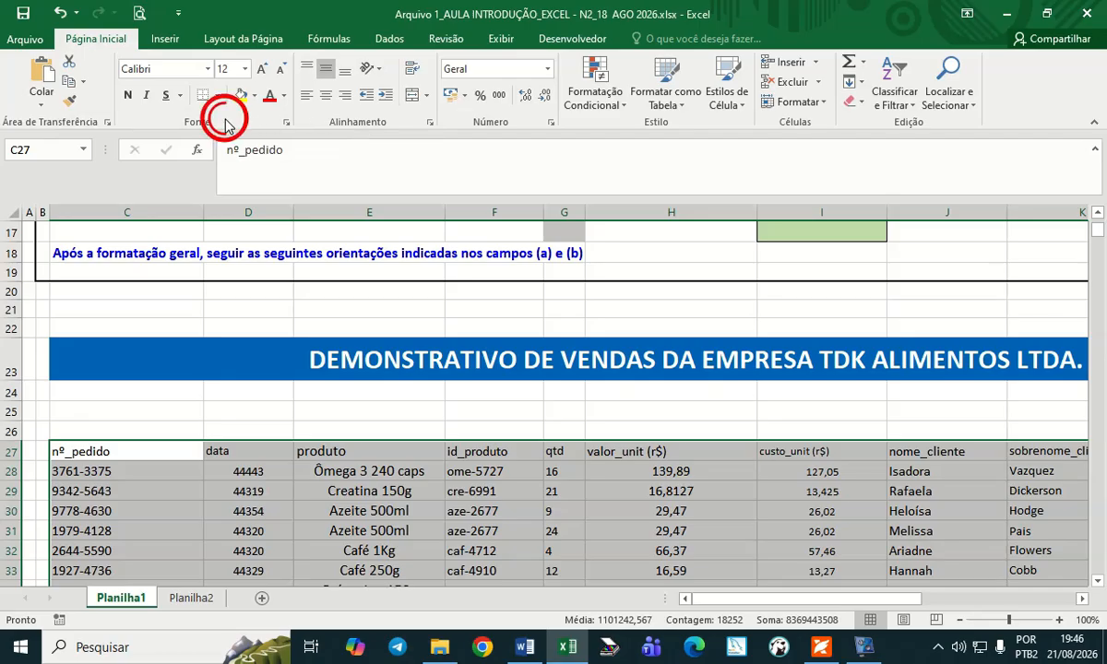
left_click(86, 46)
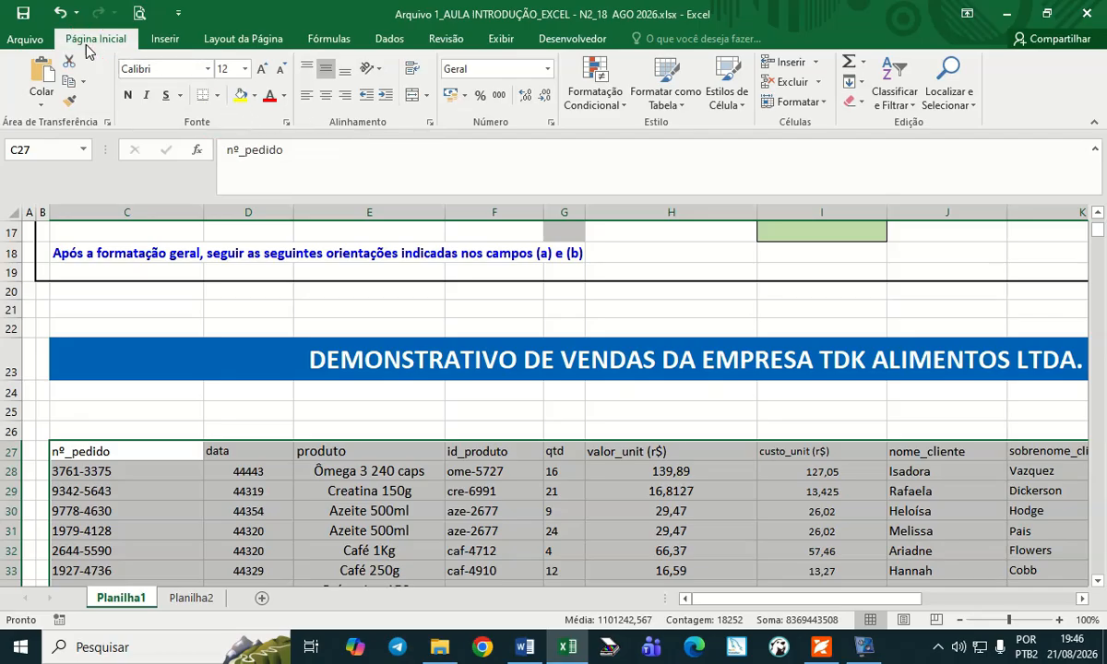
left_click(218, 109)
left_click(219, 98)
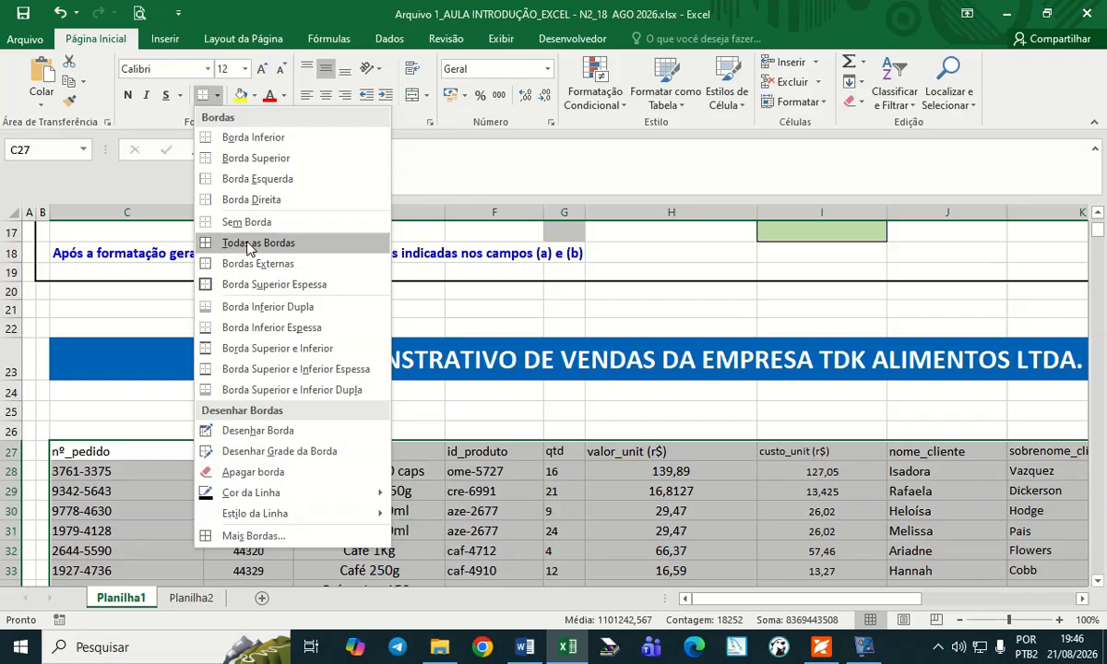
left_click(304, 251)
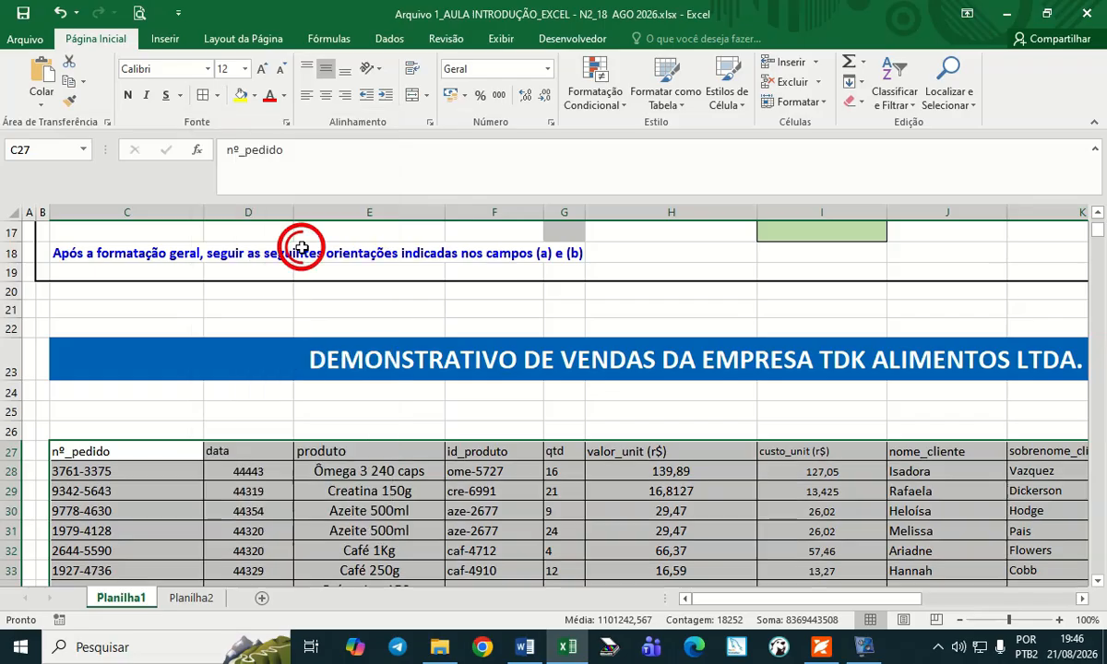
Check the sales table's borders down the rows, jump from nº_pedido in C27 to the last filled row and select row 1547.
scroll(523, 424, "down", 5)
left_click(523, 419)
scroll(523, 419, "down", 20)
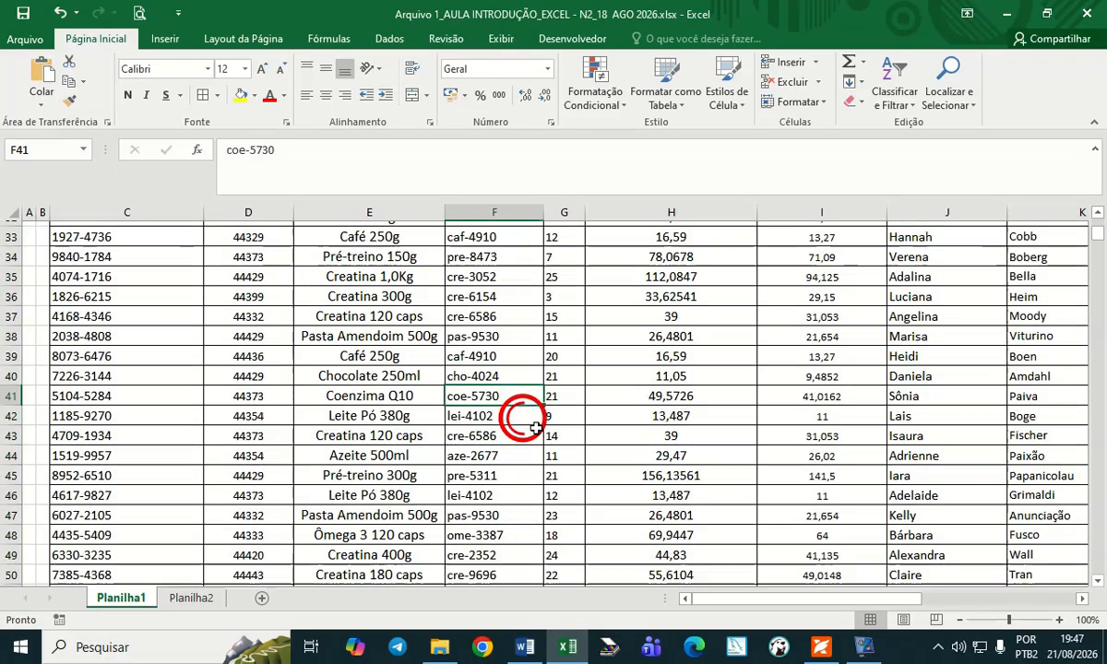
scroll(590, 435, "up", 20)
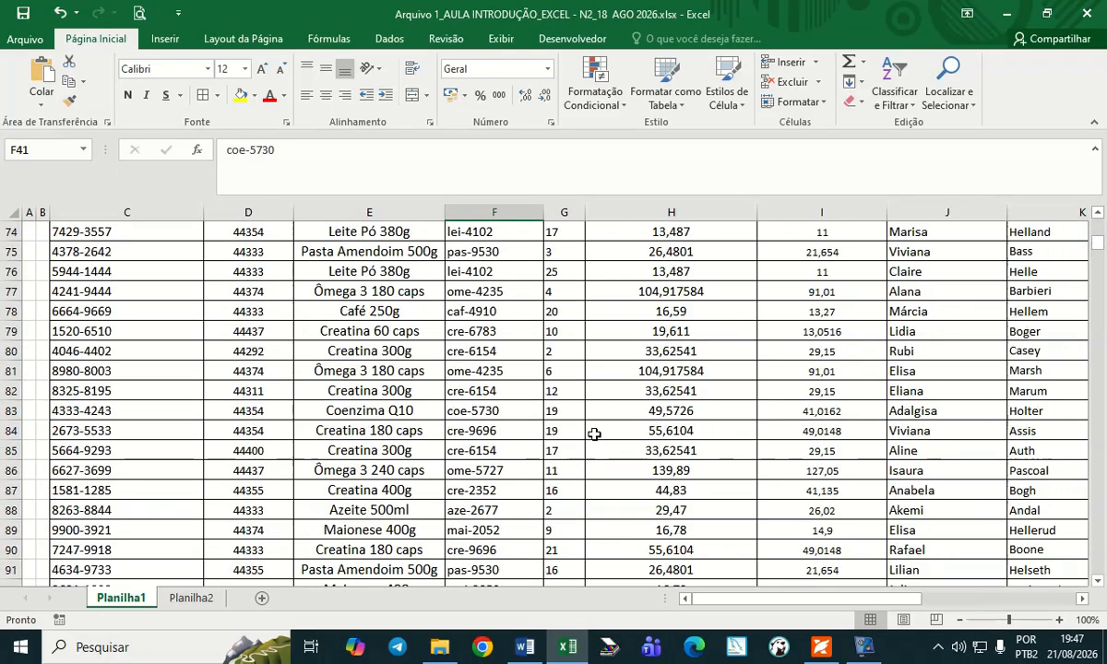
scroll(582, 436, "down", 6)
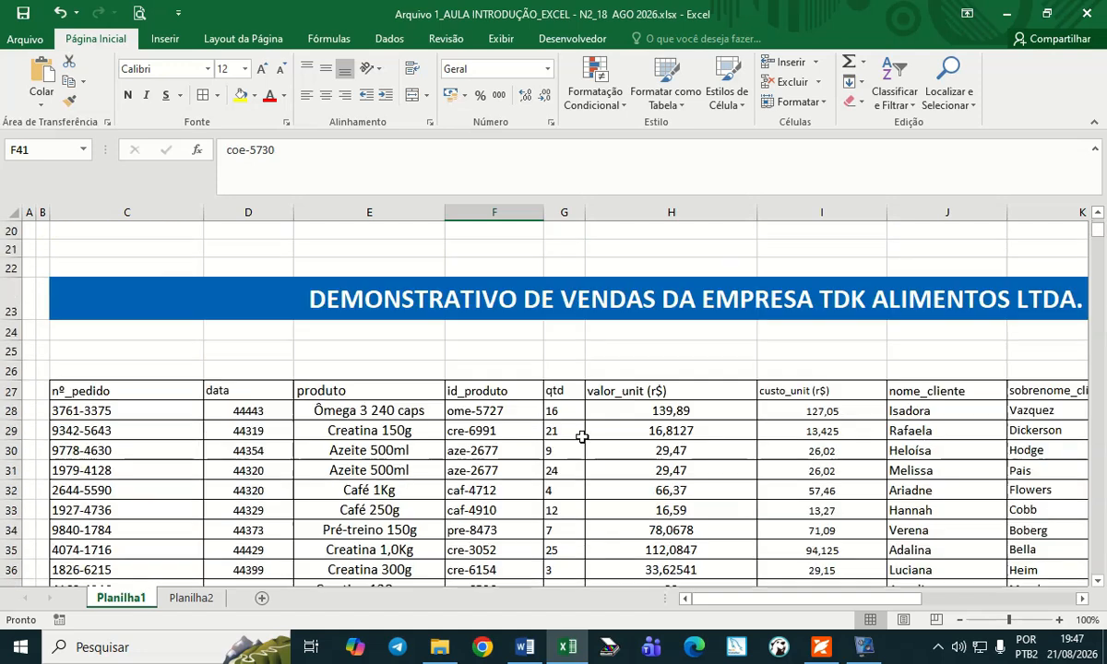
left_click(86, 390)
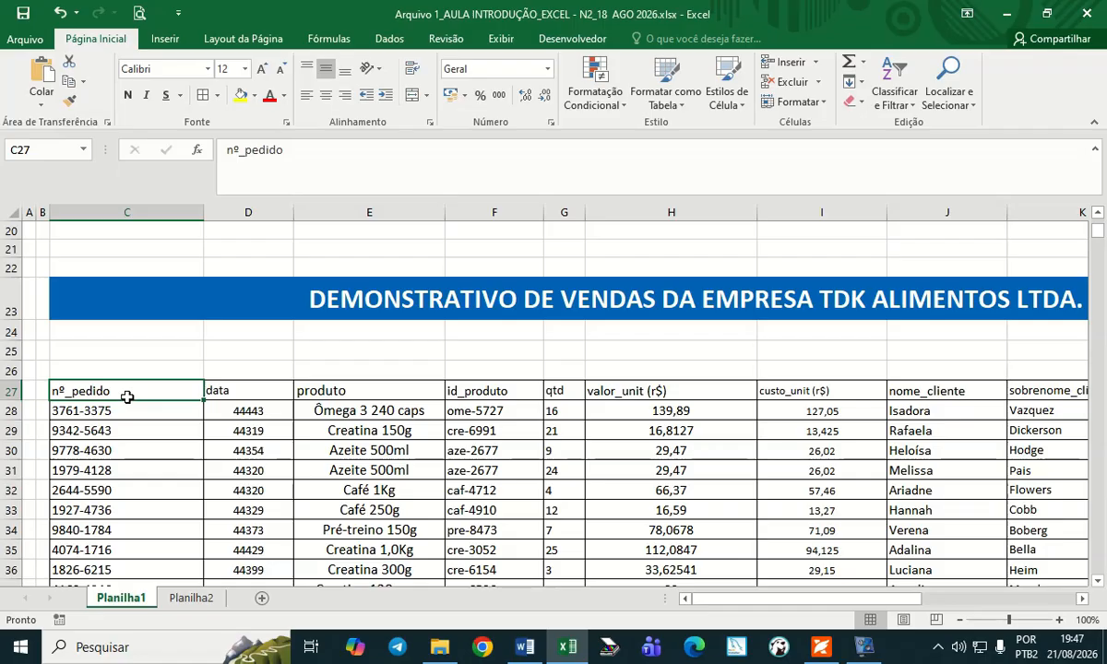
key("ctrl+Down")
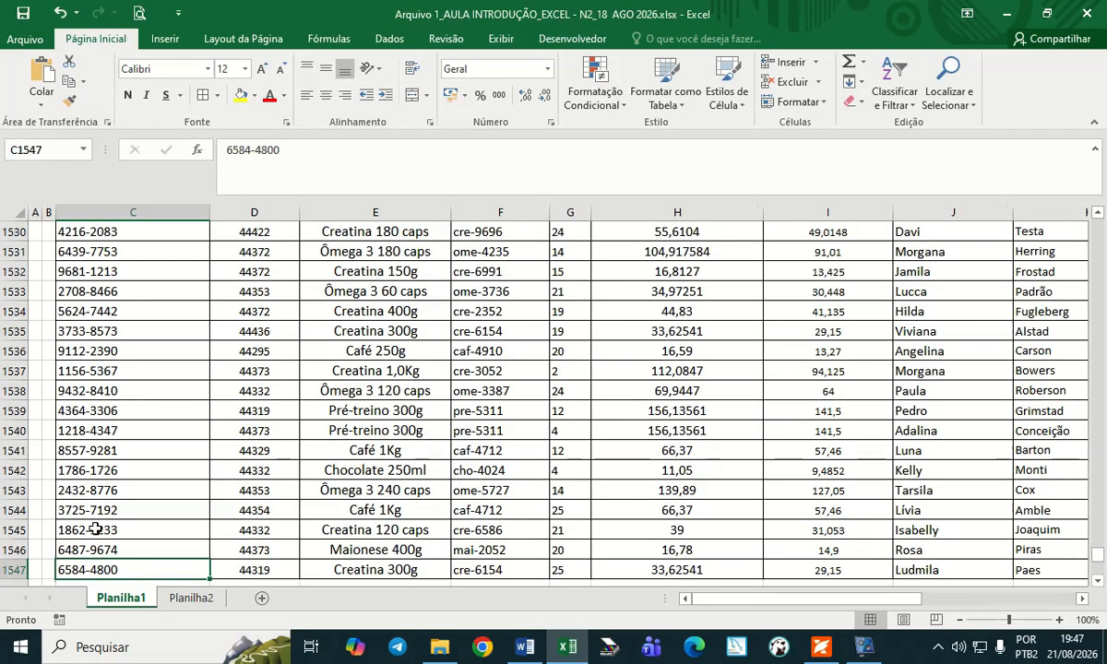
left_click(13, 570)
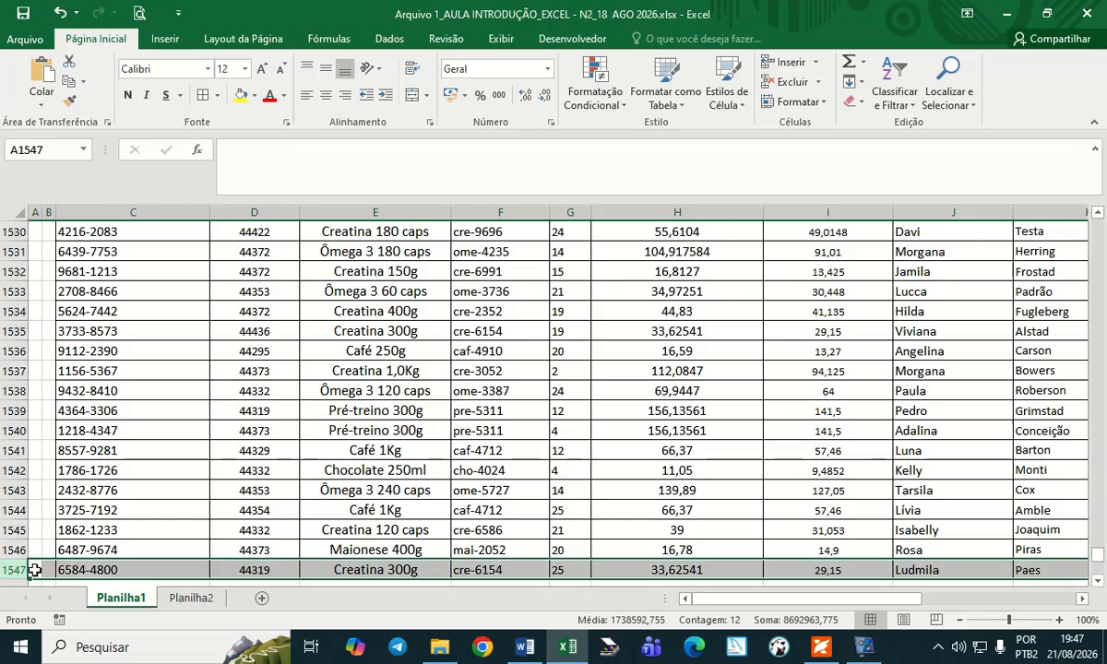
Check the borders of row 1547 at the end of the sales table and jump back to the nº_pedido header in C27.
left_click(127, 571)
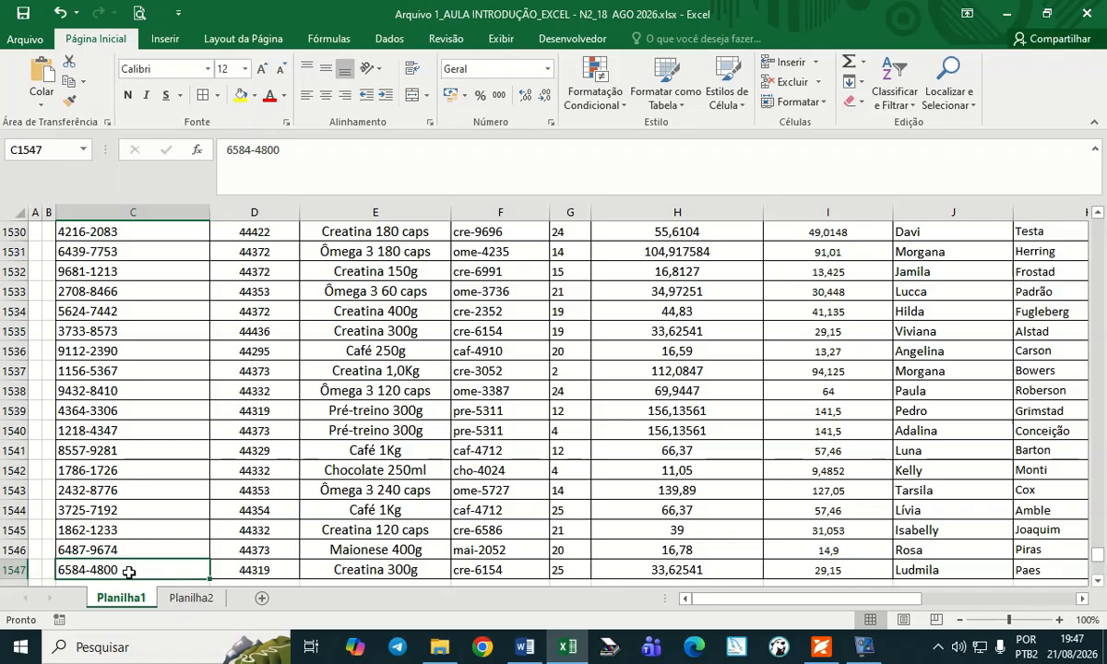
scroll(249, 516, "down", 1)
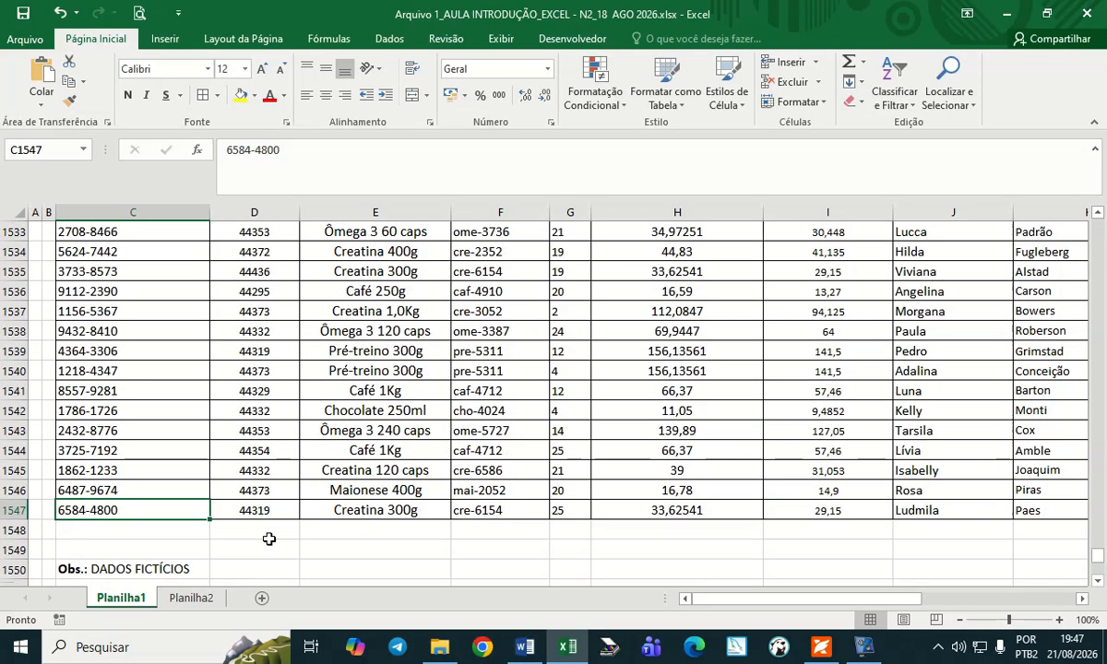
left_click(219, 537)
left_click(151, 510)
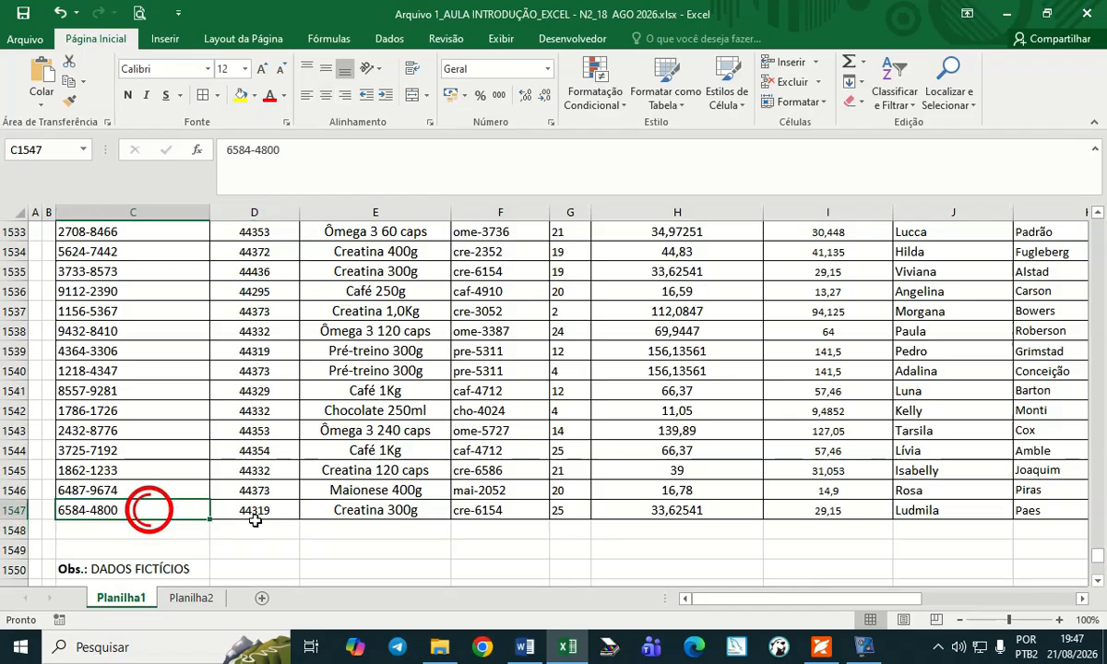
key("ctrl+Up")
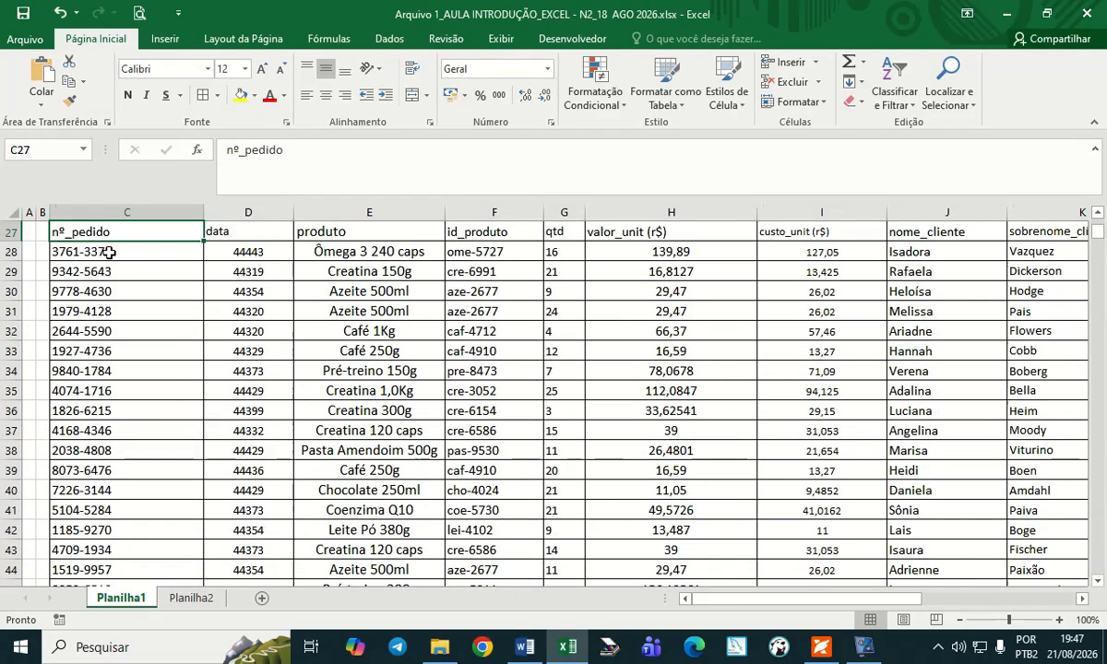
Examine the borders on the sales table's rows below the header, down to about row 110.
scroll(111, 251, "up", 2)
scroll(125, 273, "down", 1)
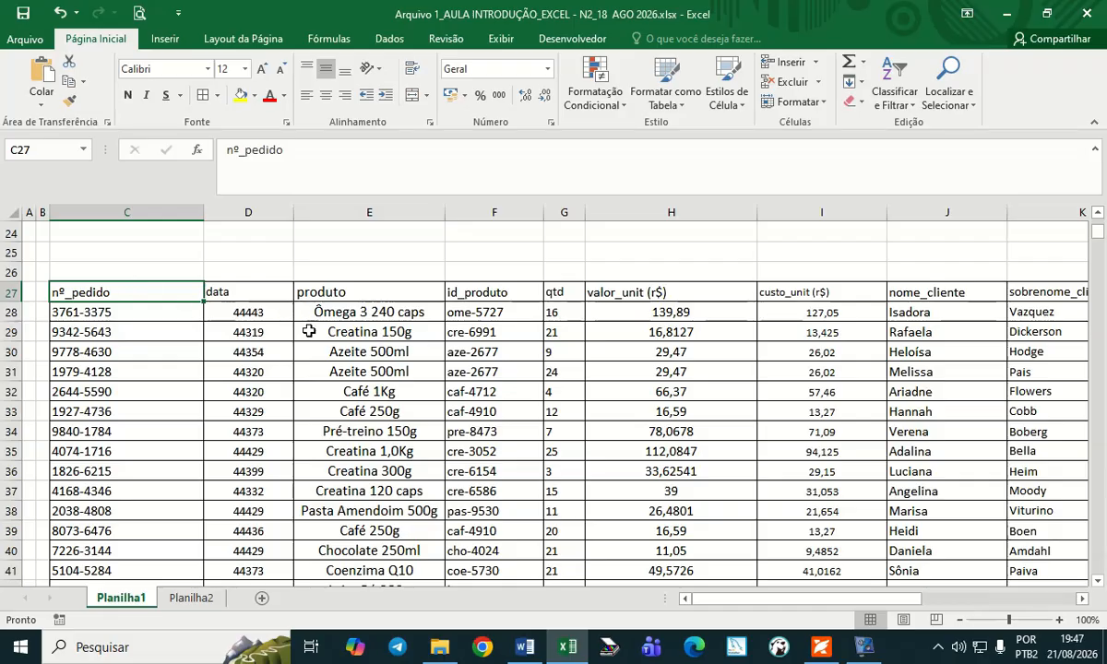
scroll(300, 323, "down", 2)
scroll(309, 339, "down", 7)
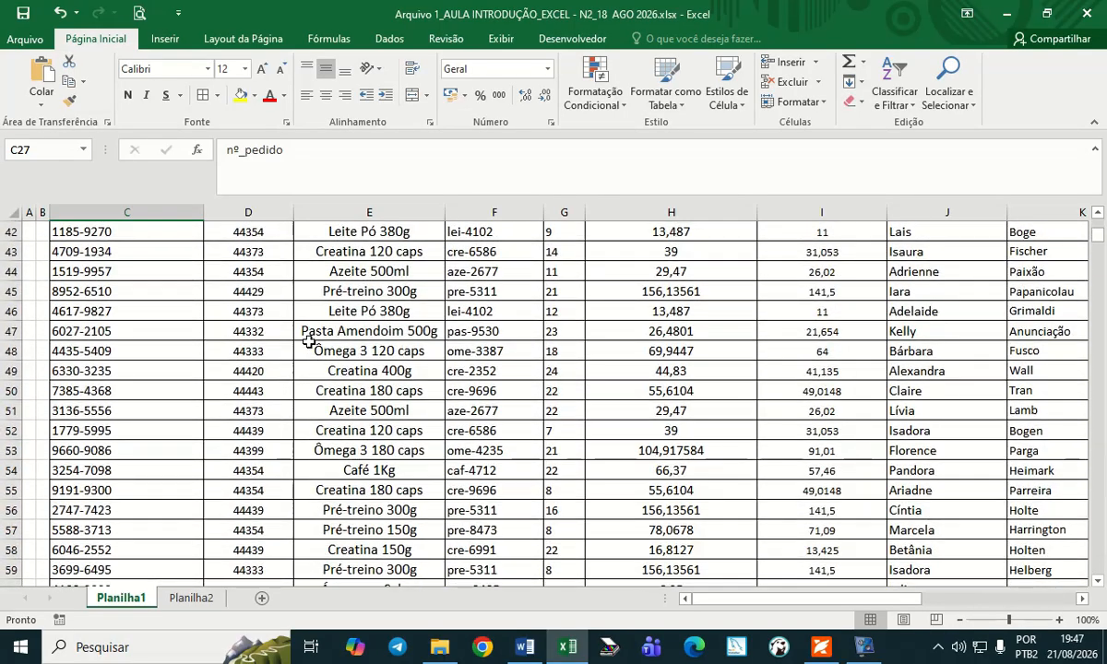
scroll(309, 342, "down", 18)
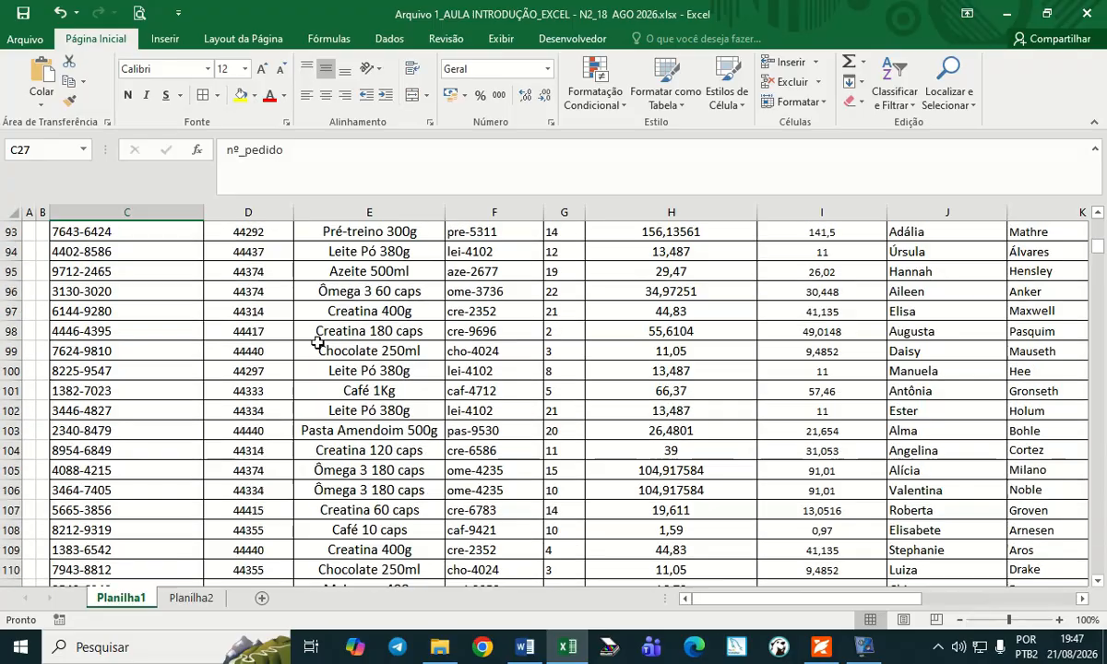
Return to the start of the sheet and review the ATIVIDADE INICIAL list of formatting tasks.
scroll(317, 343, "up", 20)
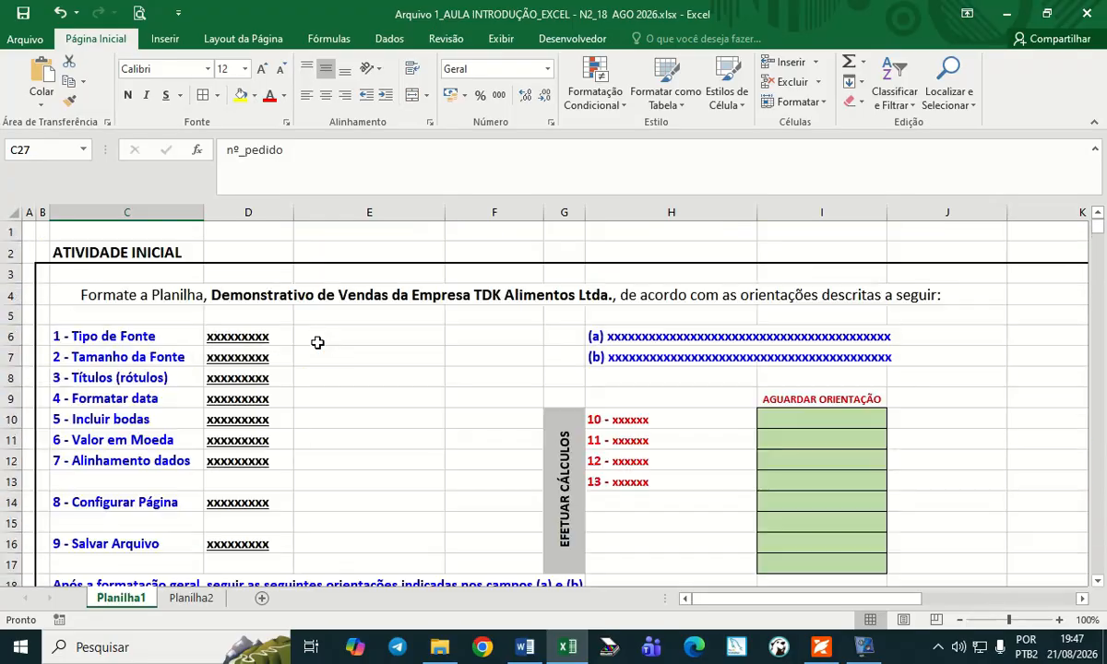
scroll(209, 341, "down", 2)
scroll(209, 343, "up", 2)
scroll(175, 325, "down", 4)
scroll(173, 331, "up", 4)
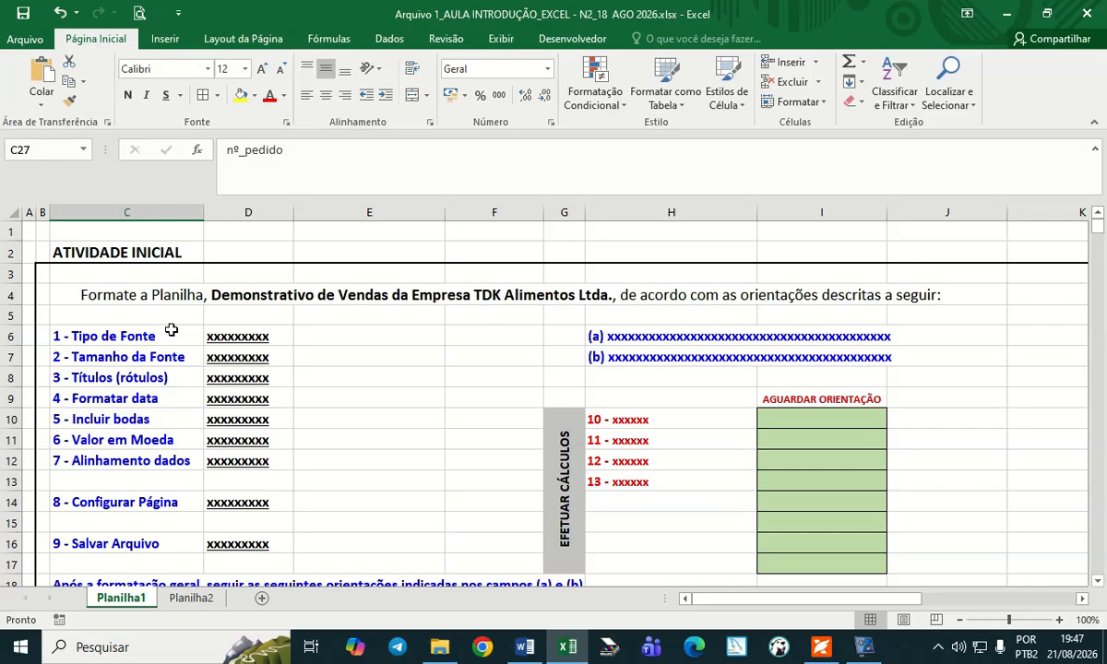